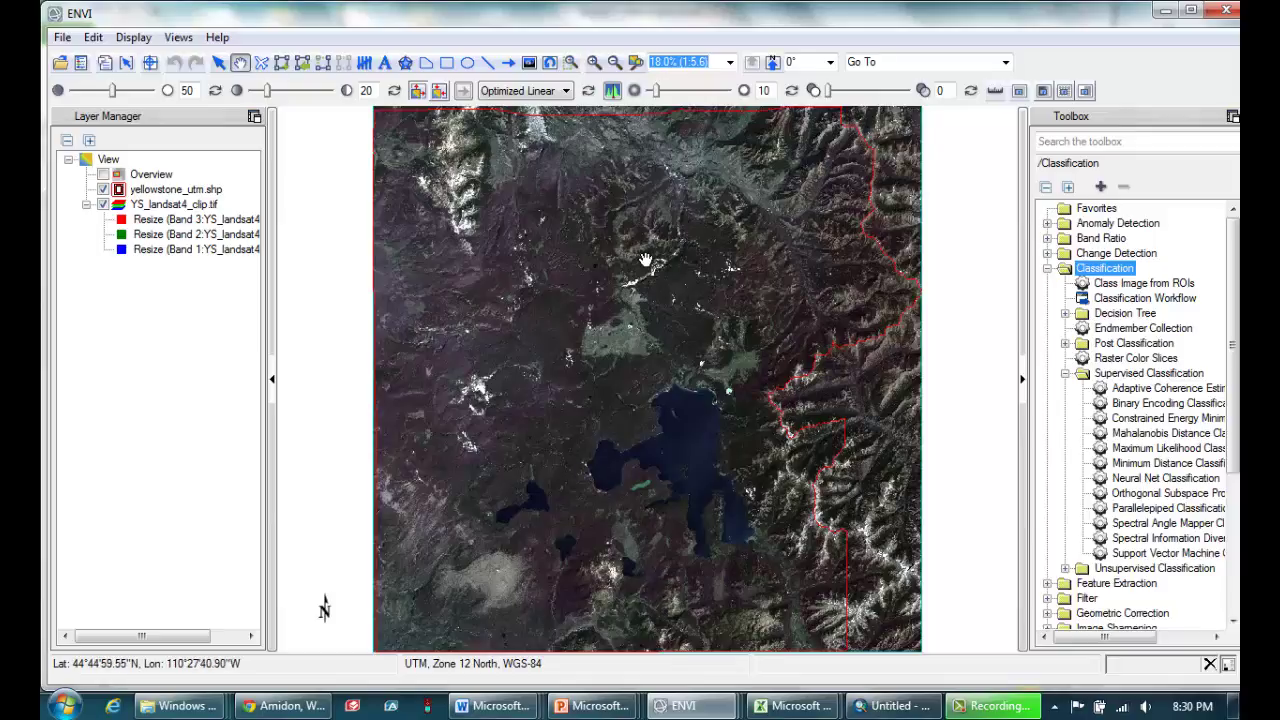
# - Create a new polygon vector layer named YS_endmembers from the YS_landsat4_clip image
pyautogui.click(62, 37)
pyautogui.moveTo(130, 162)
pyautogui.click(375, 160)
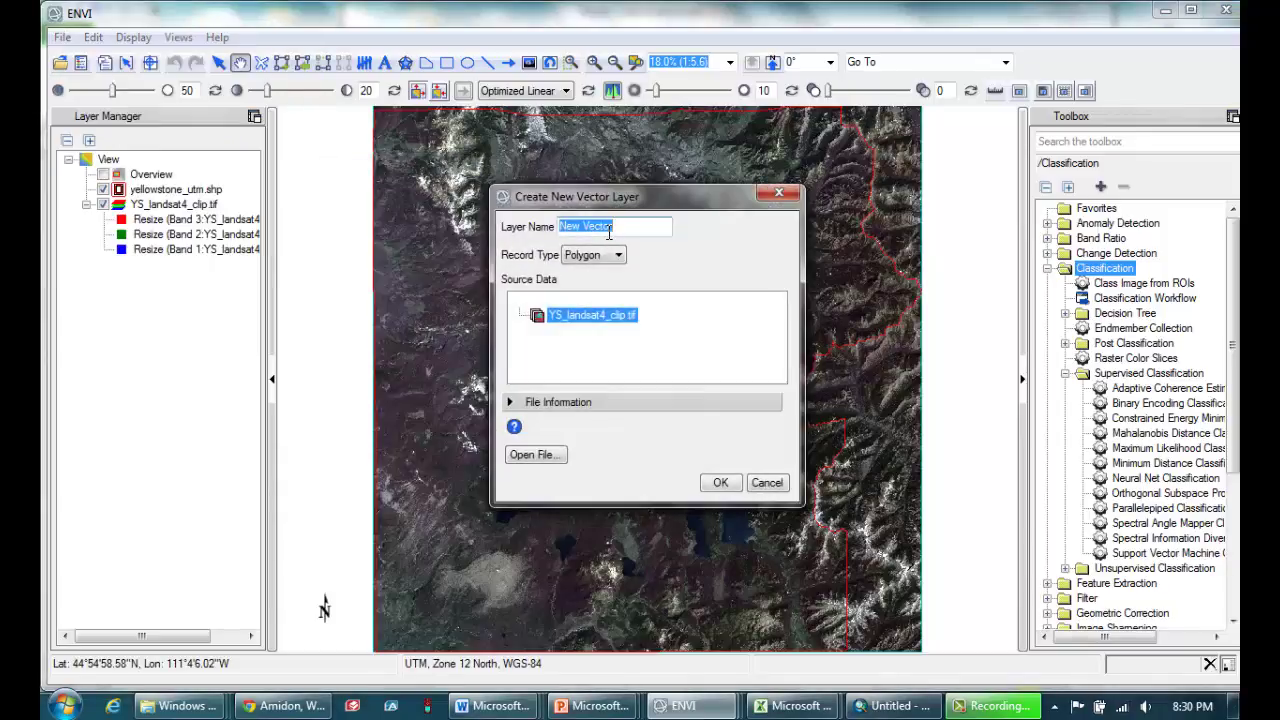
pyautogui.write('YS_end')
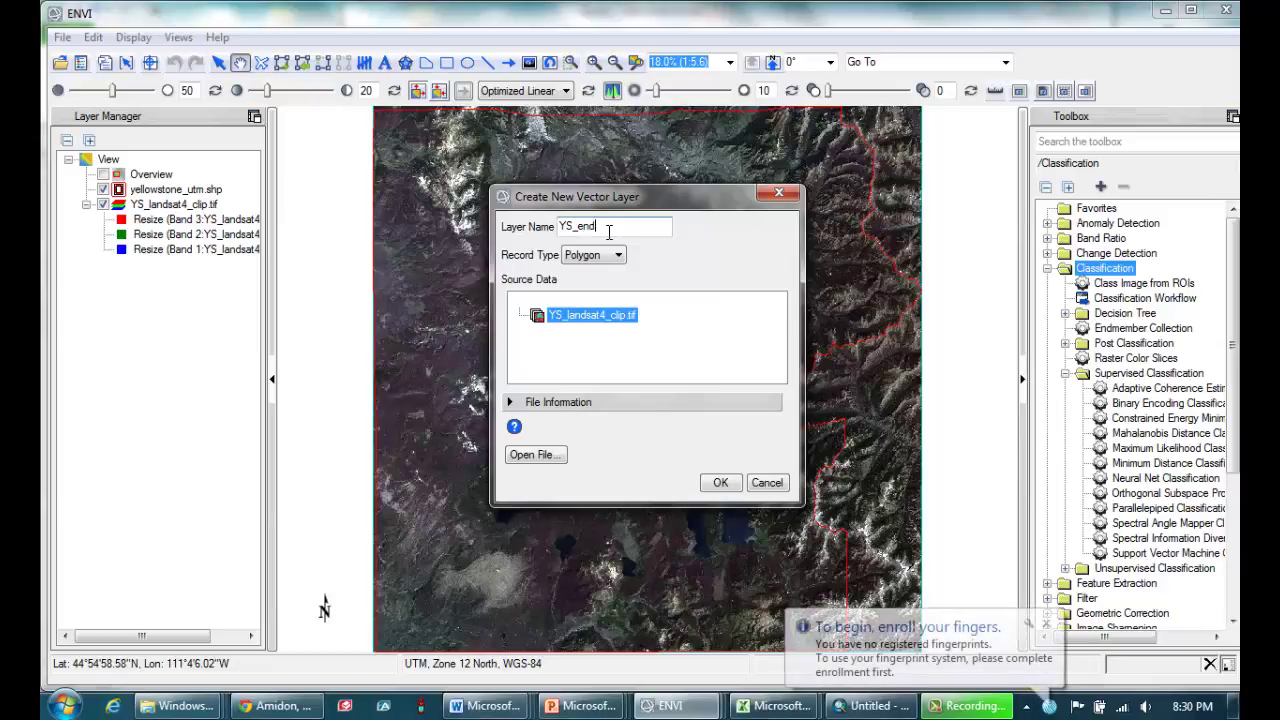
pyautogui.write('members')
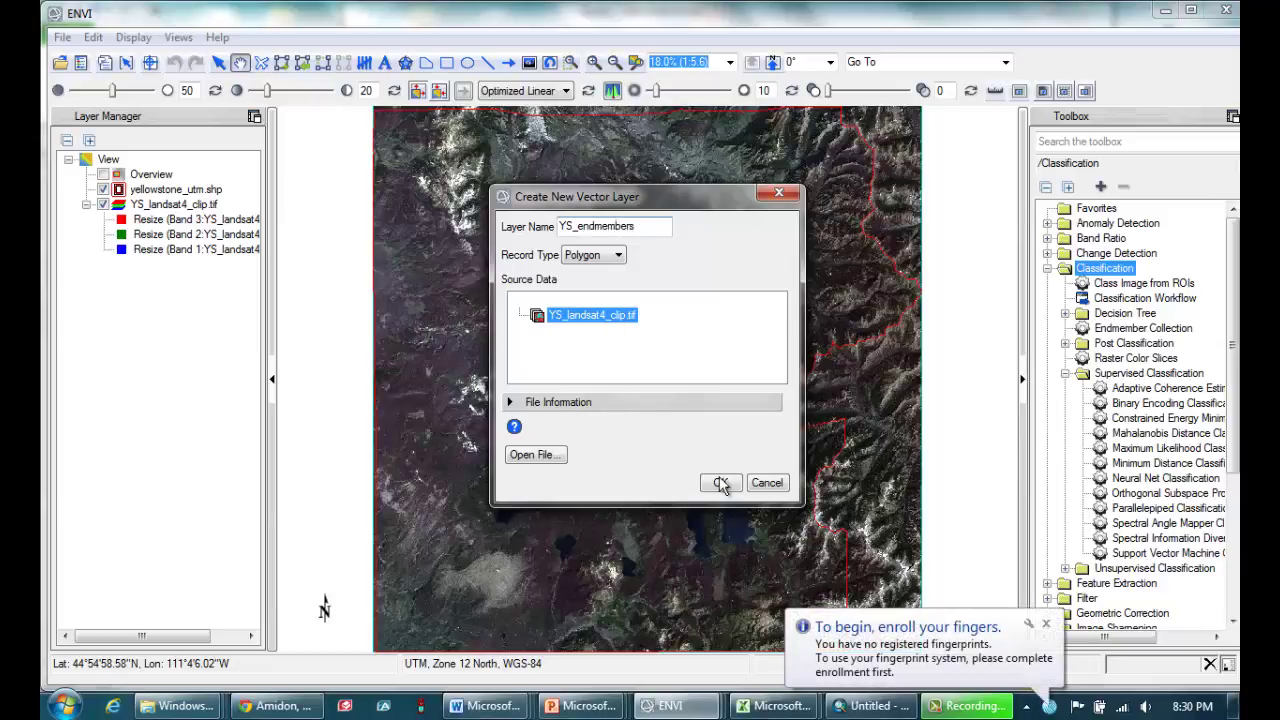
pyautogui.click(722, 481)
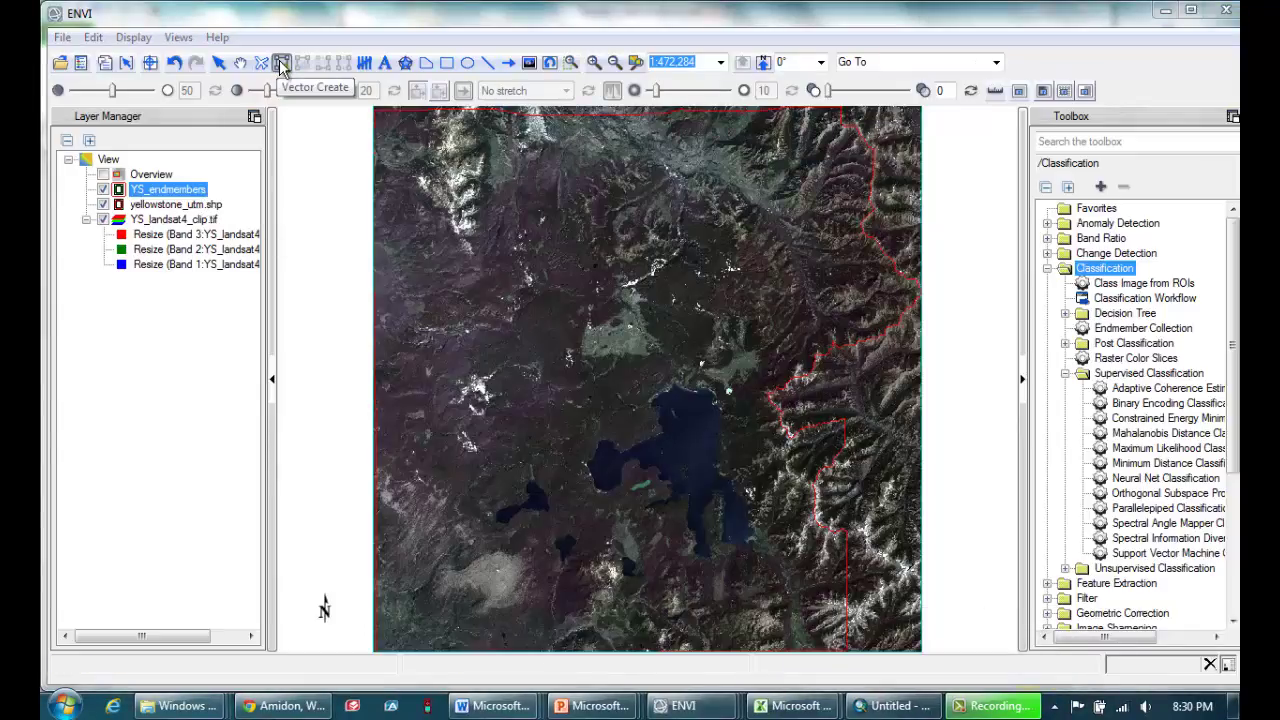
# - Zoom in and pan to the bright town and the dark terrain beside it
pyautogui.click(594, 62)
pyautogui.click(594, 62)
pyautogui.click(594, 62)
pyautogui.click(594, 62)
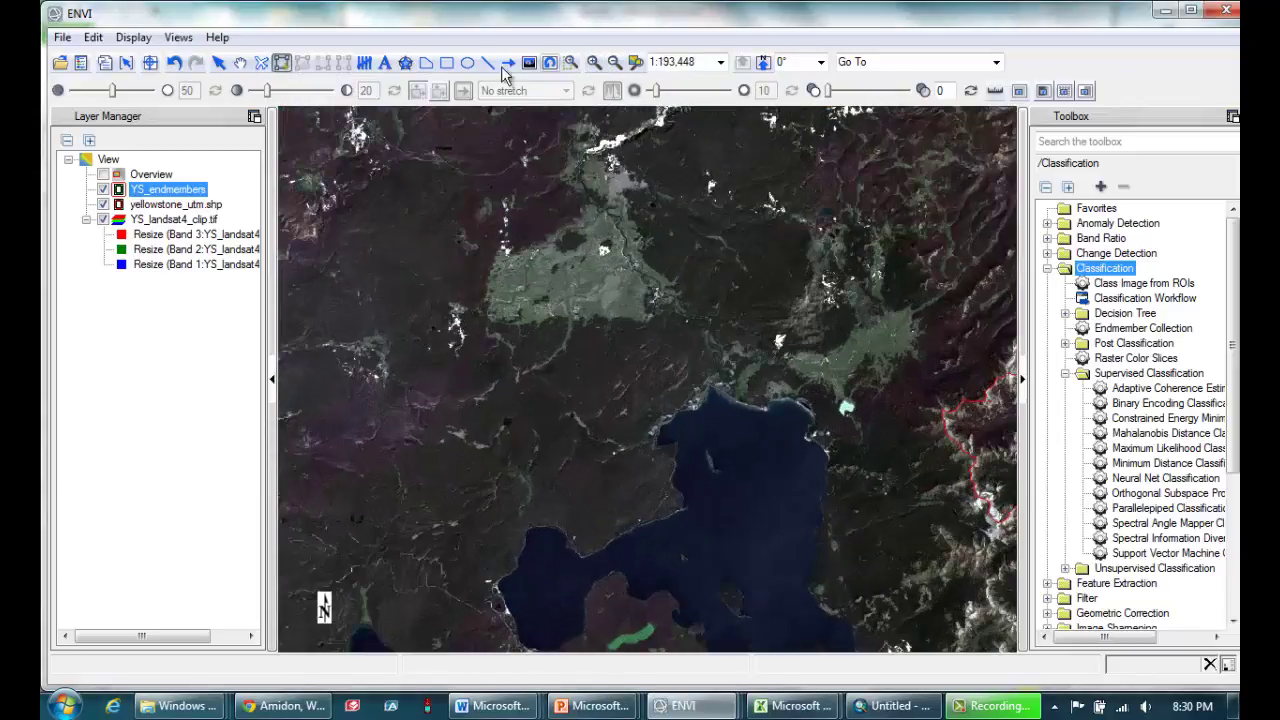
pyautogui.click(240, 64)
pyautogui.moveTo(640, 560); pyautogui.dragTo(561, 316)
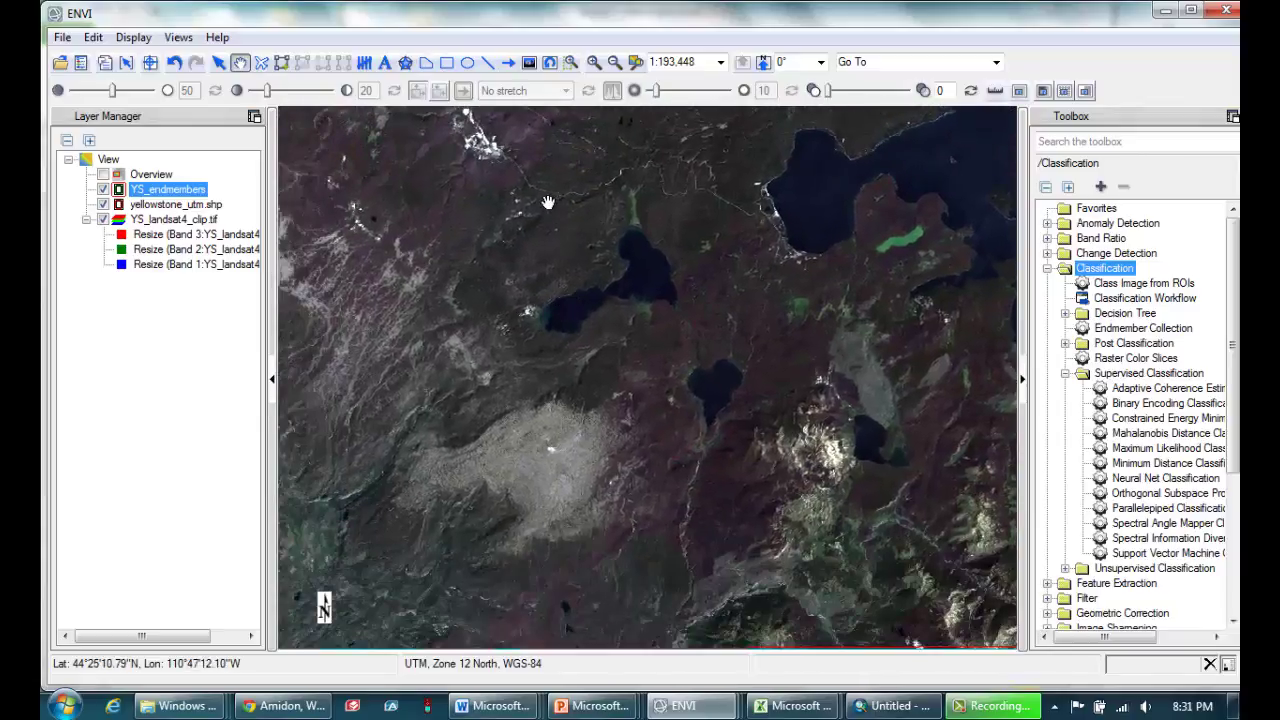
pyautogui.moveTo(543, 206); pyautogui.dragTo(578, 494)
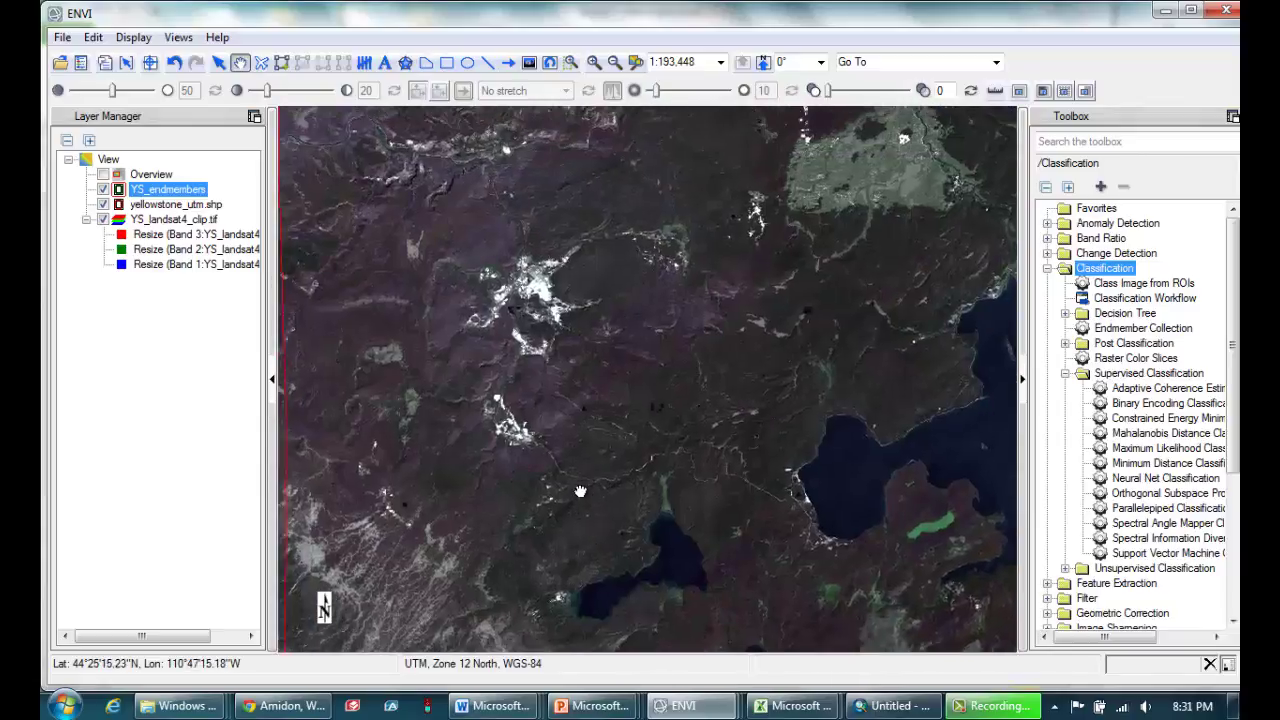
pyautogui.click(592, 62)
pyautogui.click(592, 62)
pyautogui.moveTo(510, 396); pyautogui.dragTo(611, 567)
pyautogui.moveTo(592, 466); pyautogui.dragTo(596, 518)
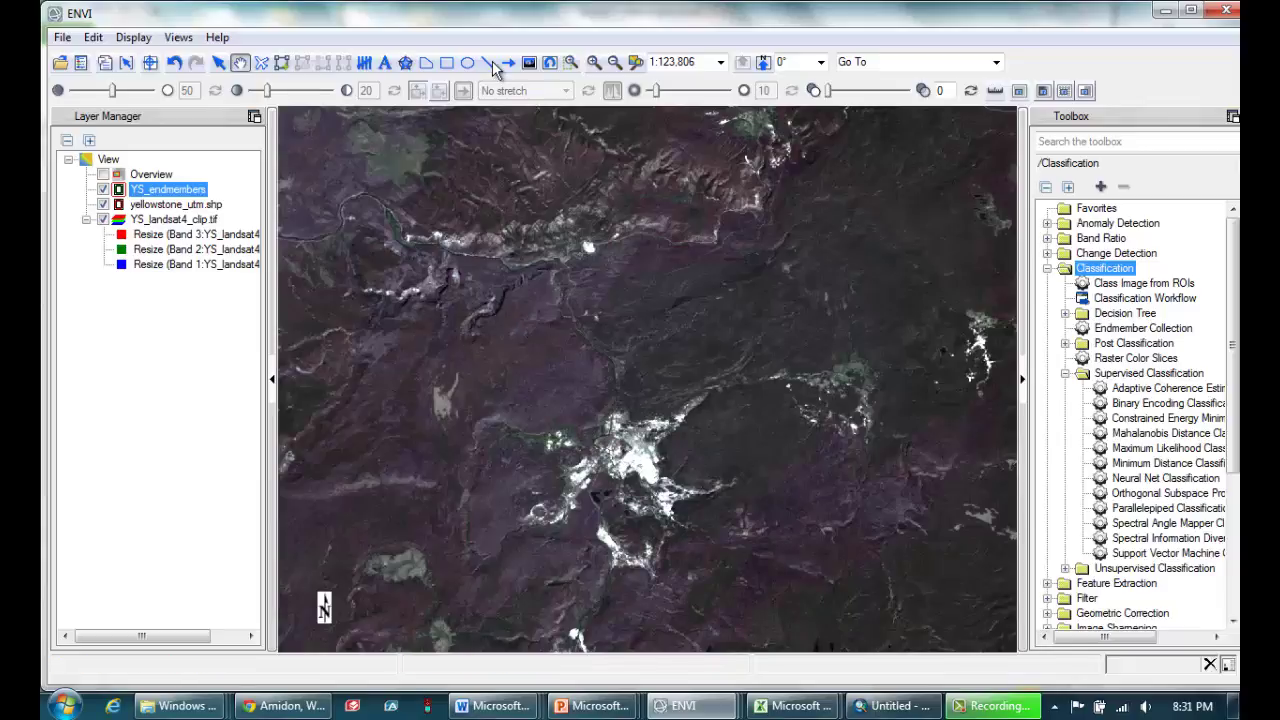
# - Outline the dark patch above the town and the dark slope nearby as polygons
pyautogui.click(283, 64)
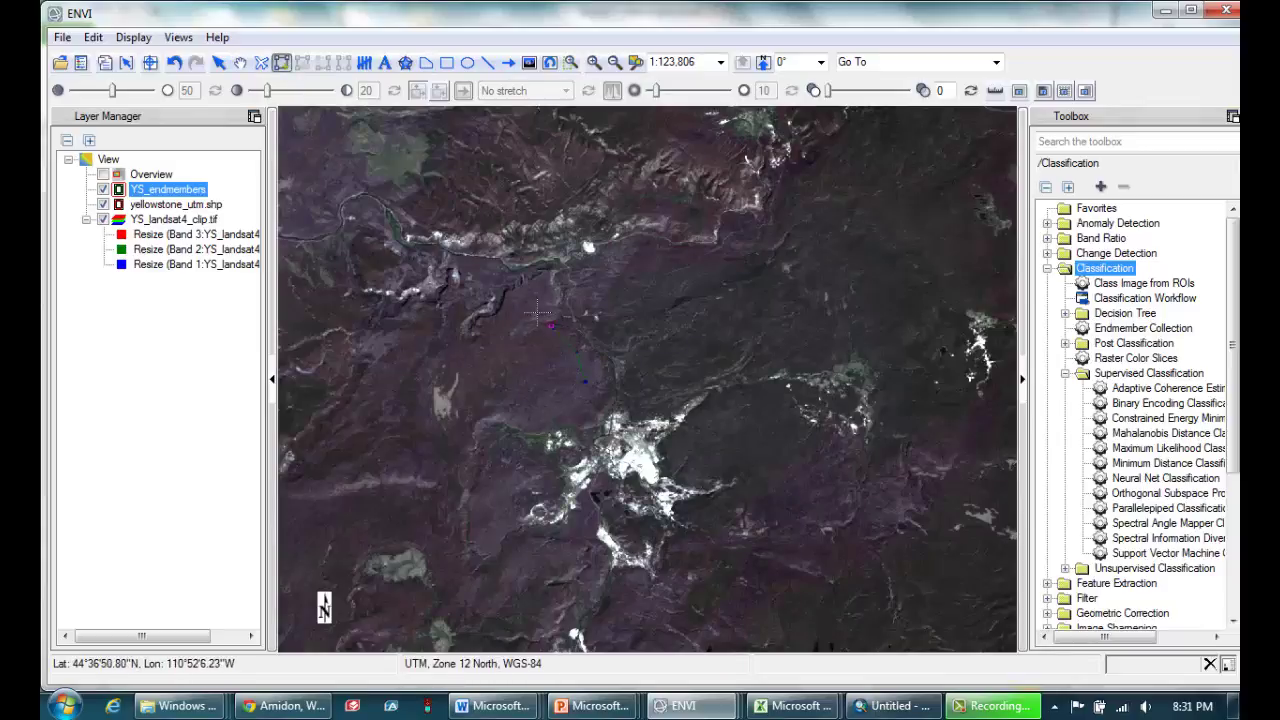
pyautogui.click(486, 393)
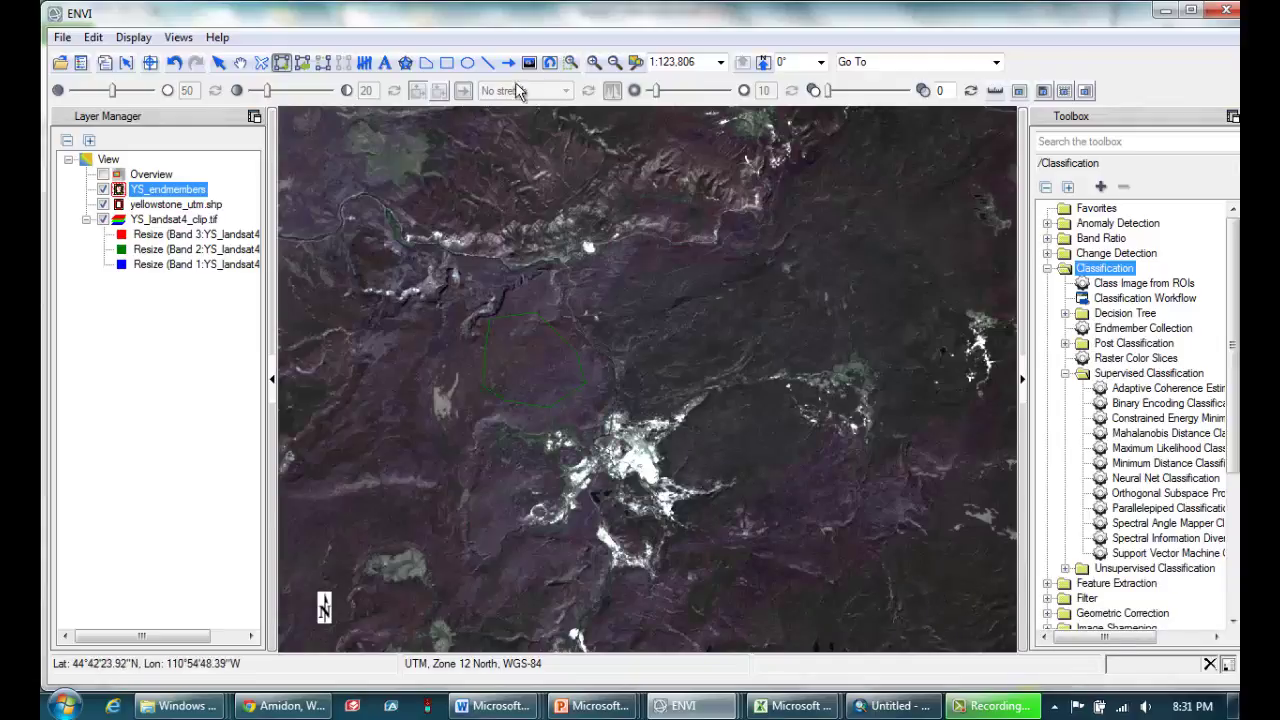
pyautogui.click(594, 63)
pyautogui.click(594, 63)
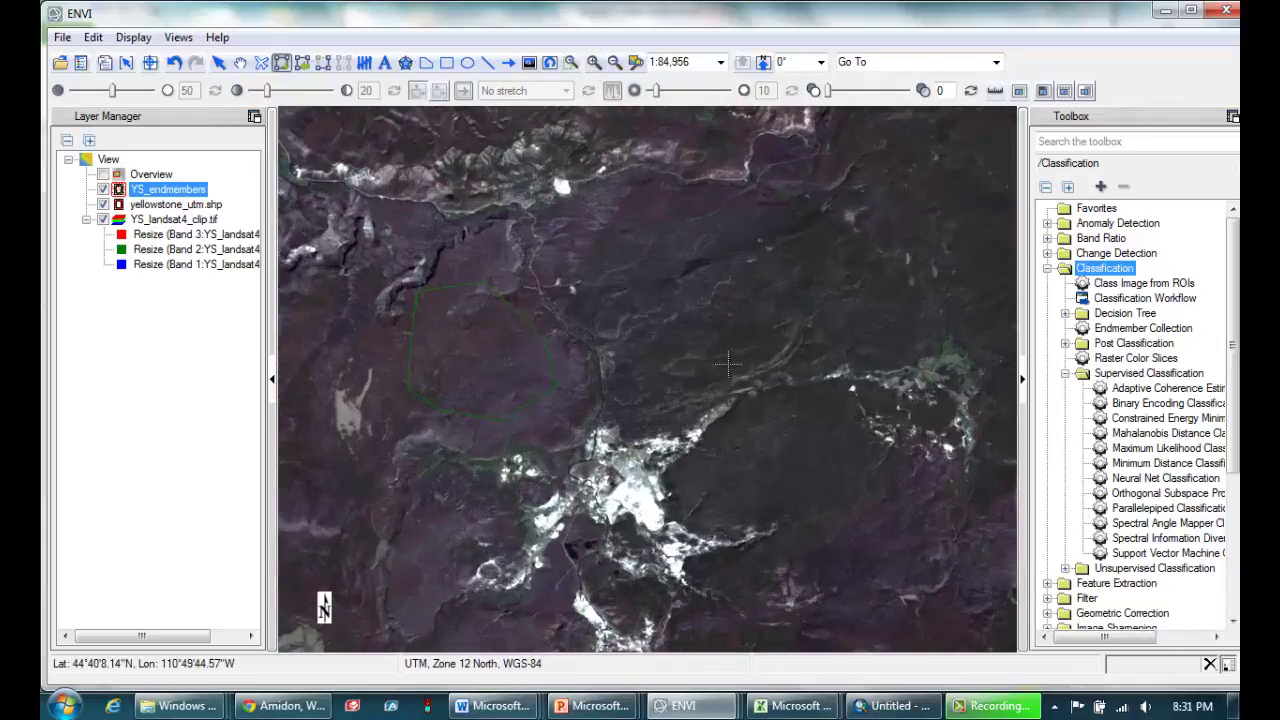
pyautogui.click(804, 521)
# - Draw a polygon around the pale bare-ground patch
pyautogui.click(240, 63)
pyautogui.moveTo(395, 440); pyautogui.dragTo(571, 379)
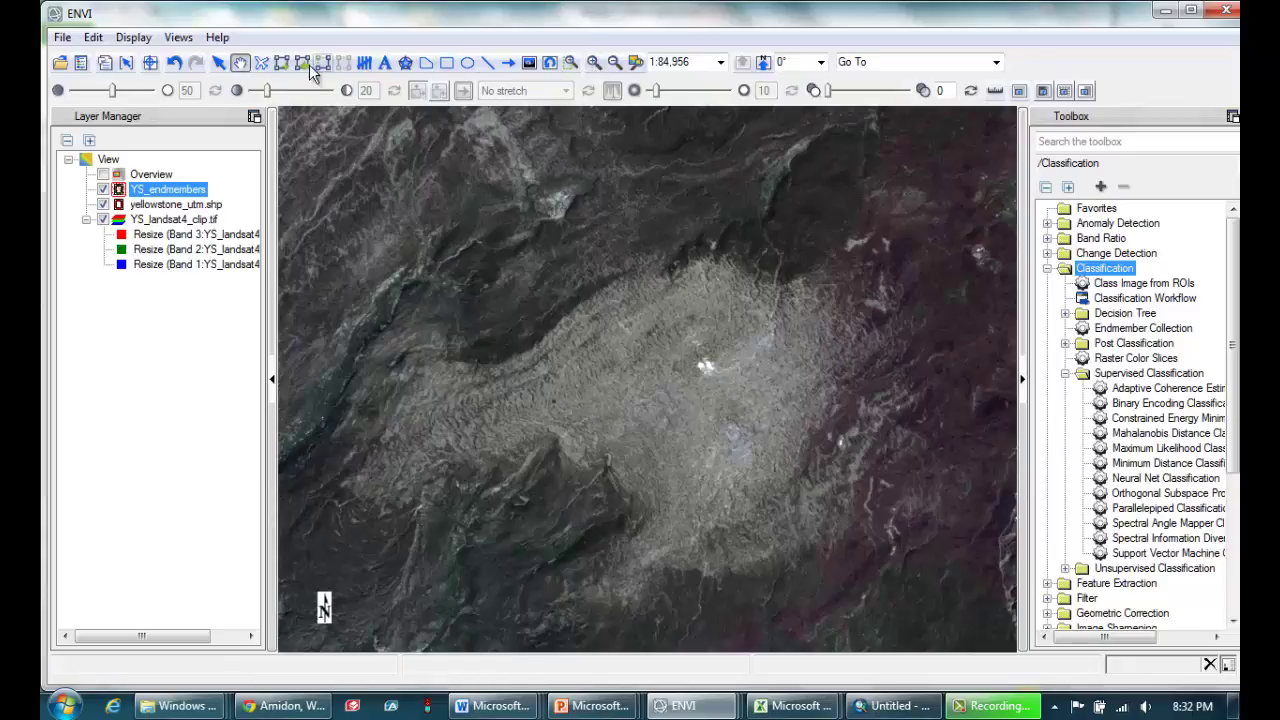
pyautogui.click(281, 62)
pyautogui.click(684, 385)
pyautogui.click(660, 350)
pyautogui.click(583, 348)
pyautogui.click(630, 450)
pyautogui.click(677, 468)
pyautogui.doubleClick(690, 406)
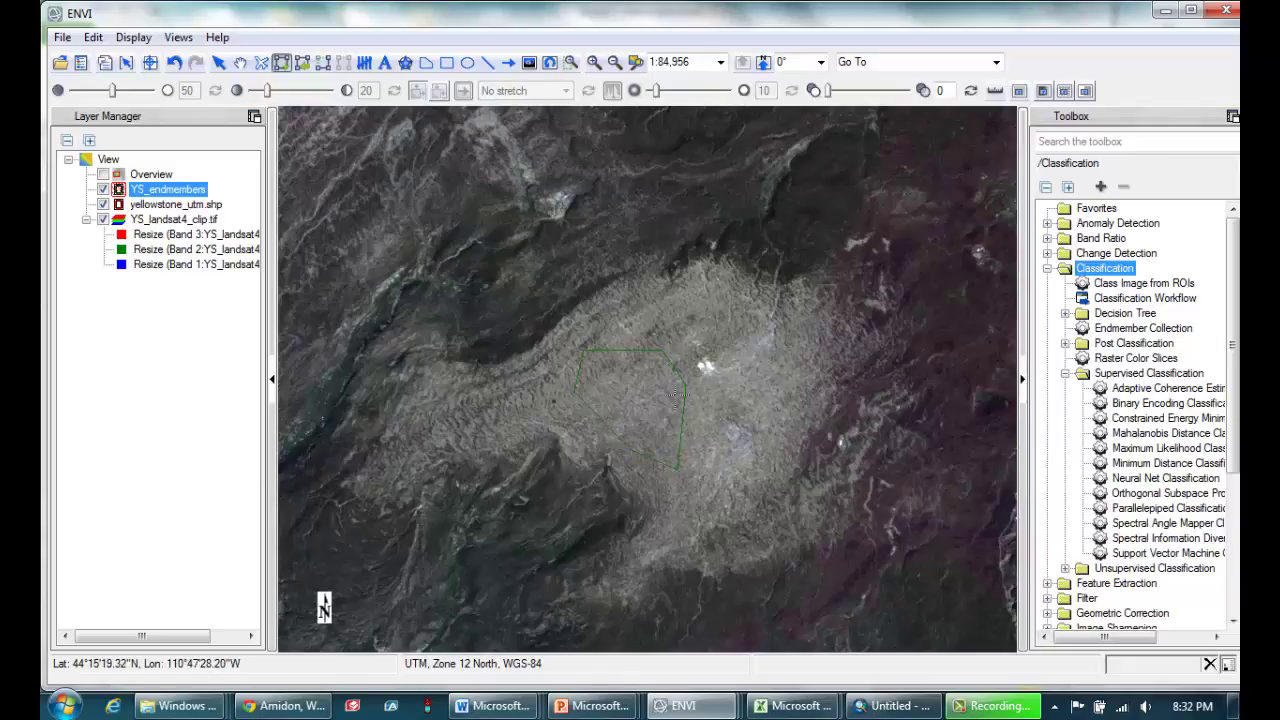
# - Pan east to the large lake and trace a polygon inside its open water
pyautogui.click(240, 62)
pyautogui.moveTo(880, 365); pyautogui.dragTo(543, 343)
pyautogui.moveTo(796, 373); pyautogui.dragTo(550, 376)
pyautogui.moveTo(709, 388); pyautogui.dragTo(512, 415)
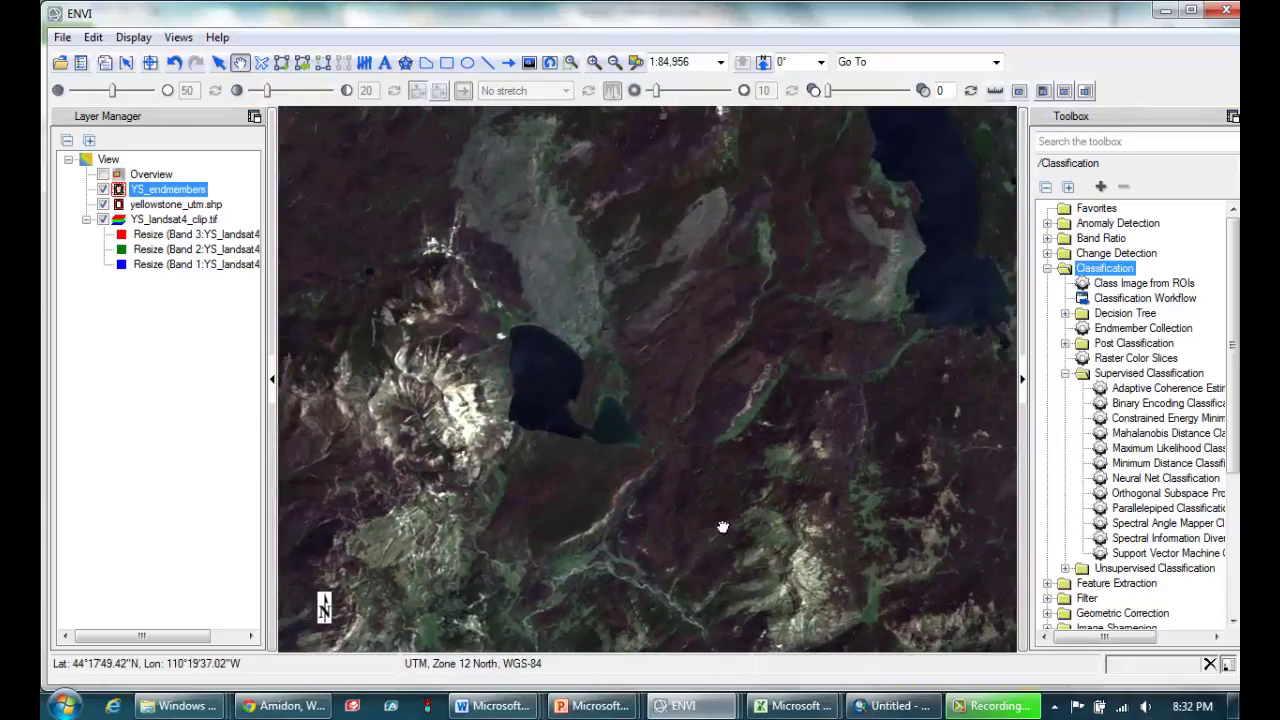
pyautogui.moveTo(674, 609); pyautogui.dragTo(790, 390)
pyautogui.moveTo(694, 552); pyautogui.dragTo(722, 478)
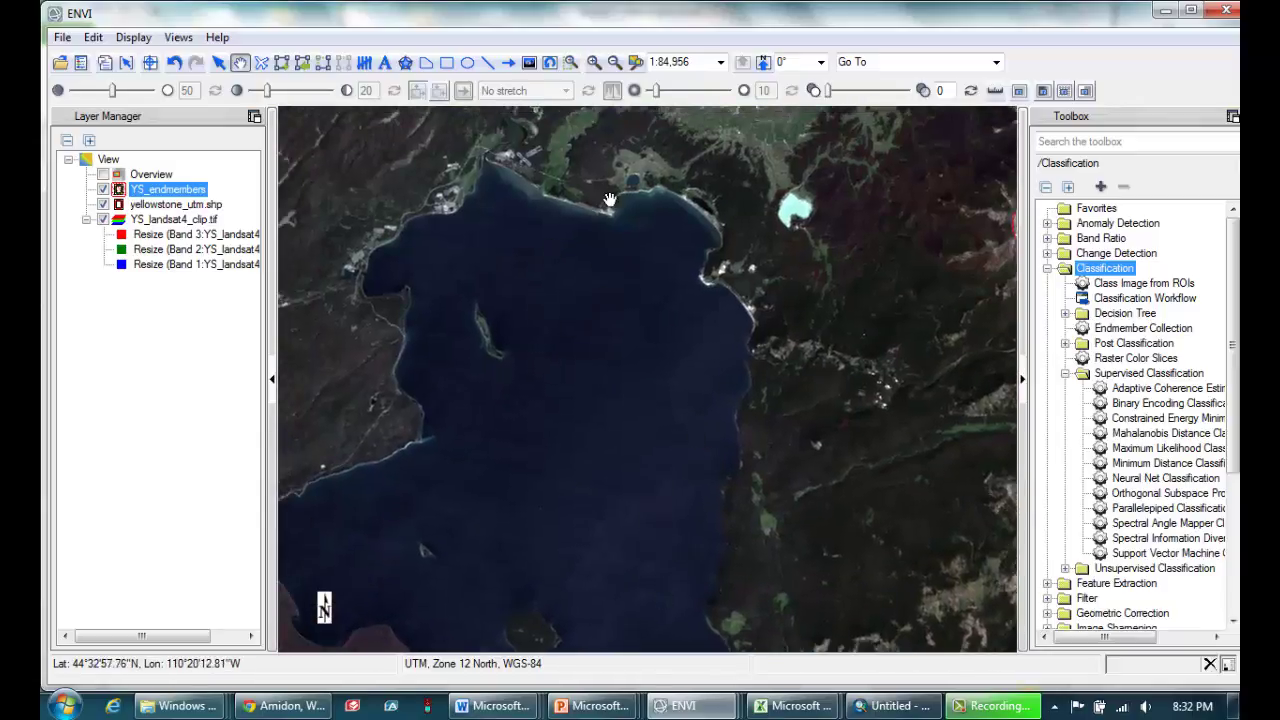
pyautogui.click(281, 62)
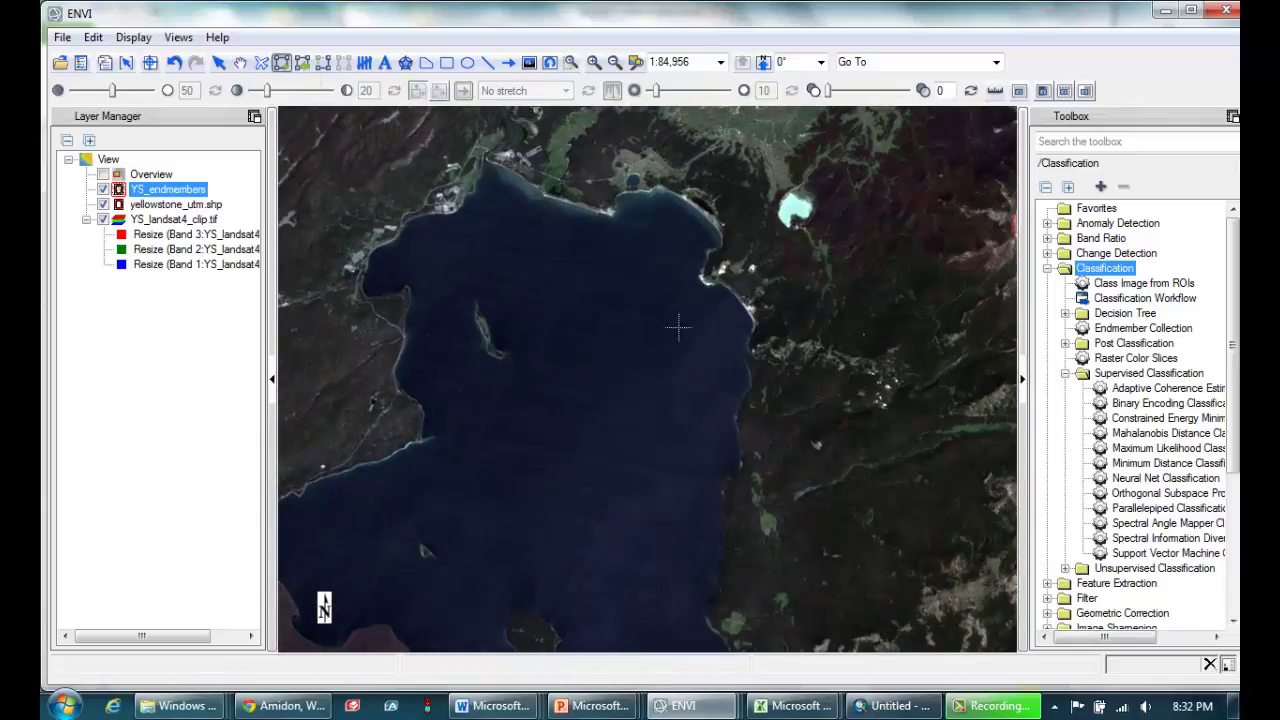
pyautogui.moveTo(640, 278)
pyautogui.mouseDown()
pyautogui.moveTo(562, 322)
pyautogui.moveTo(546, 367)
pyautogui.moveTo(552, 456)
pyautogui.moveTo(594, 580)
pyautogui.moveTo(631, 588)
pyautogui.moveTo(690, 508)
pyautogui.mouseUp()
pyautogui.moveTo(701, 438); pyautogui.dragTo(697, 347)
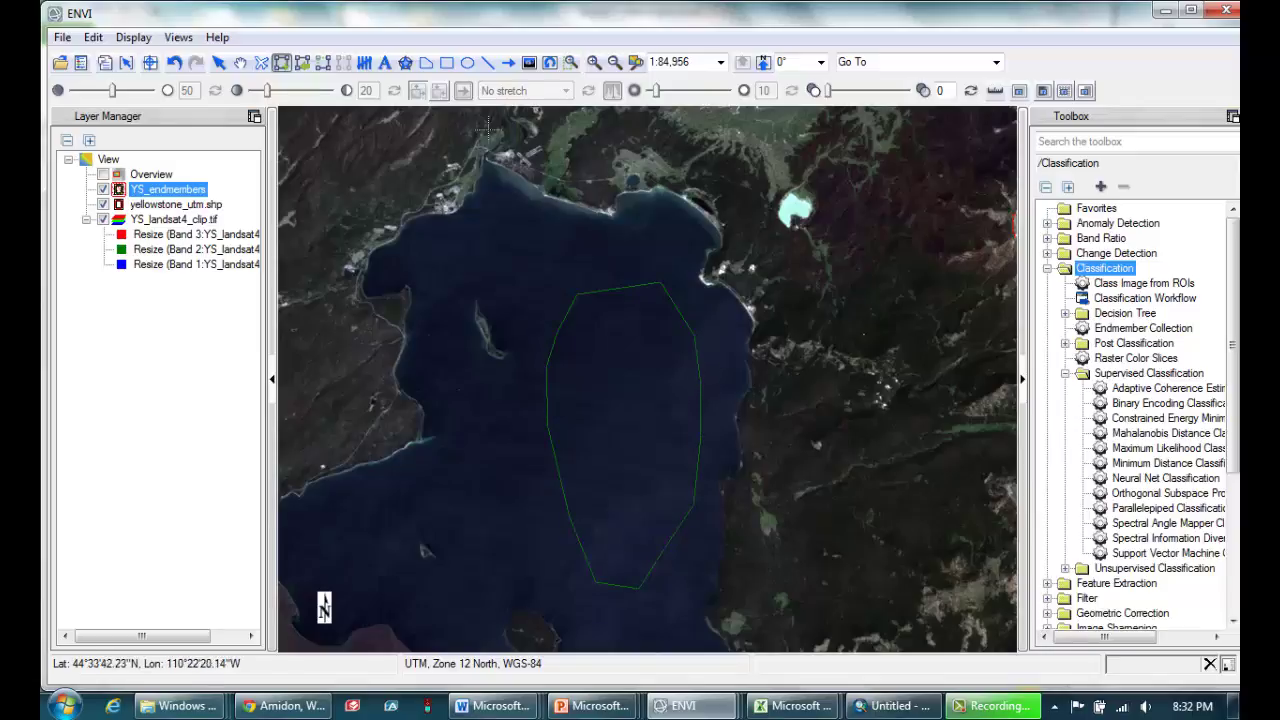
pyautogui.click(612, 63)
# - Zoom out, shift the lake lower left, and zoom in on the green meadow
pyautogui.click(612, 63)
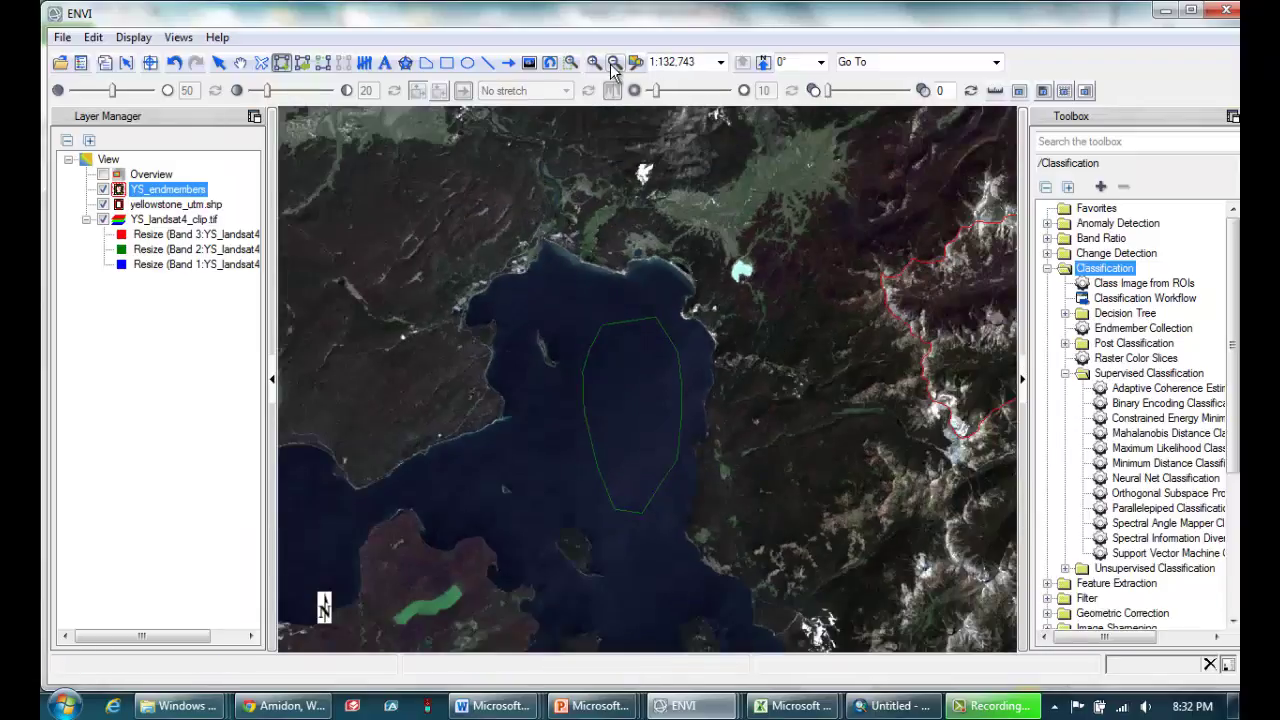
pyautogui.click(240, 64)
pyautogui.moveTo(600, 203); pyautogui.dragTo(490, 364)
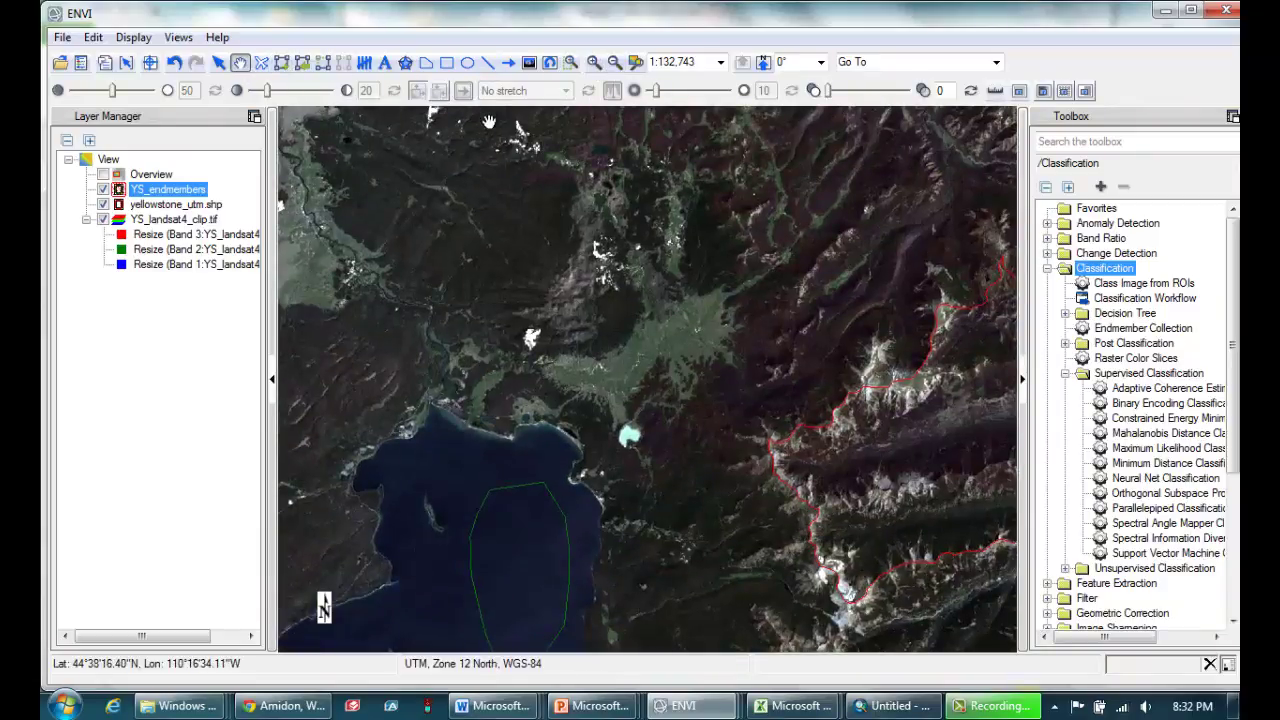
pyautogui.click(593, 62)
pyautogui.click(593, 62)
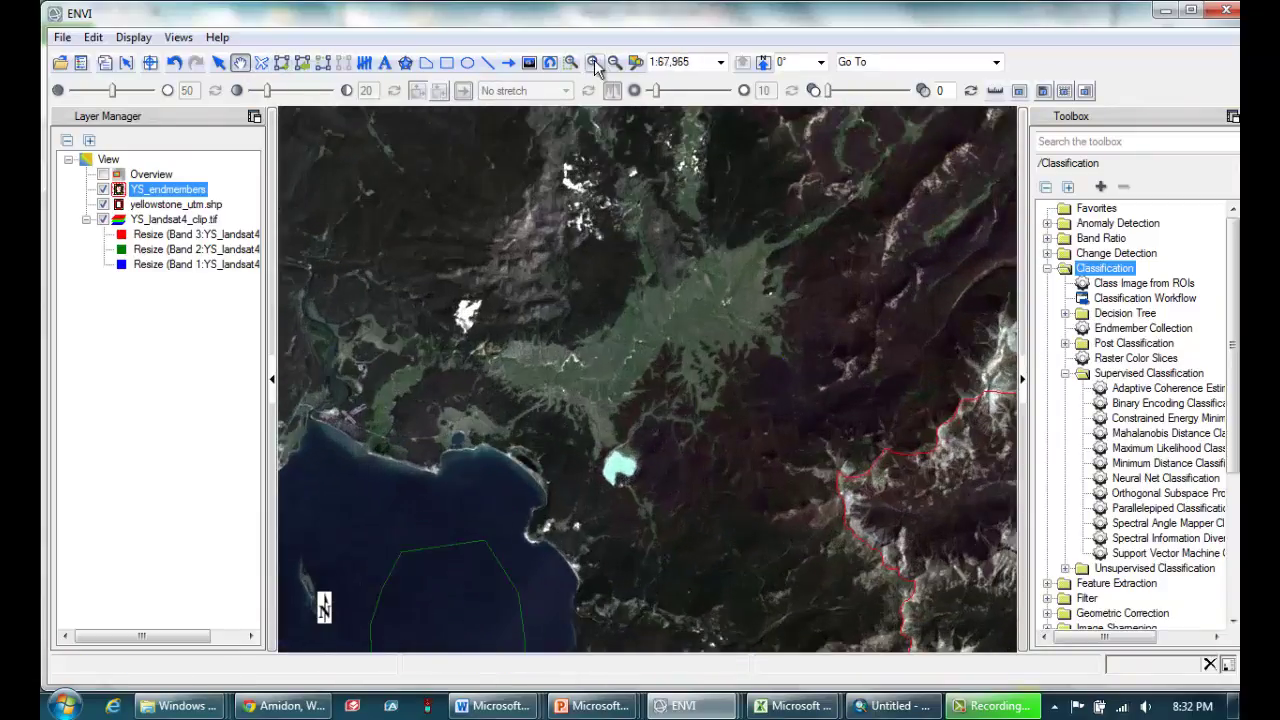
pyautogui.click(593, 62)
pyautogui.click(281, 63)
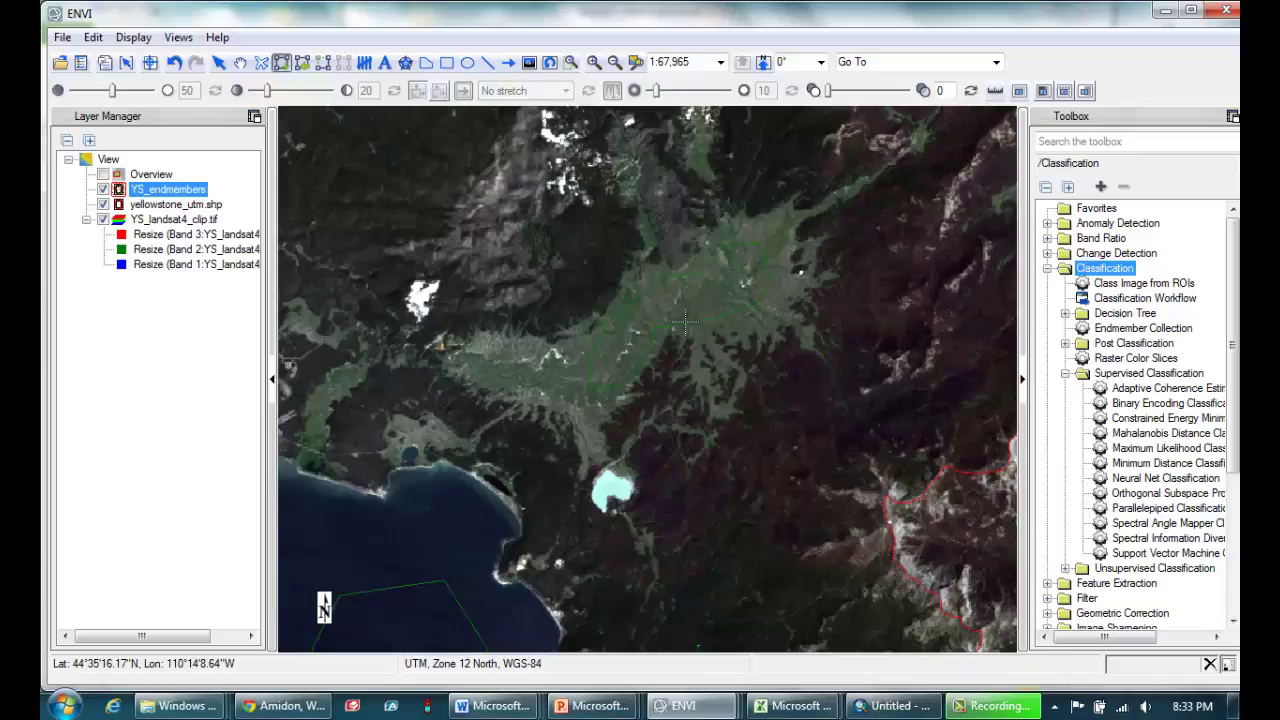
# - Zoom out to the wider park, scan the eastern mountains, and recentre on the lake
pyautogui.click(614, 62)
pyautogui.click(613, 62)
pyautogui.click(613, 62)
pyautogui.click(613, 62)
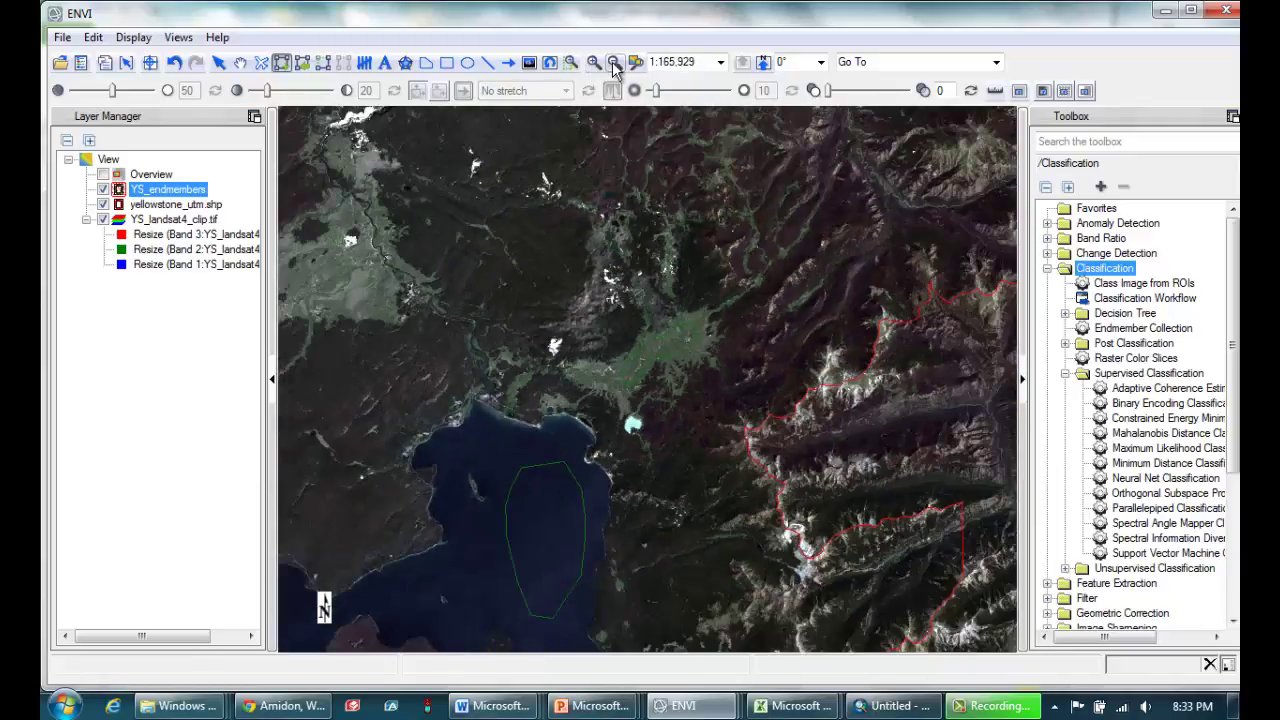
pyautogui.click(613, 62)
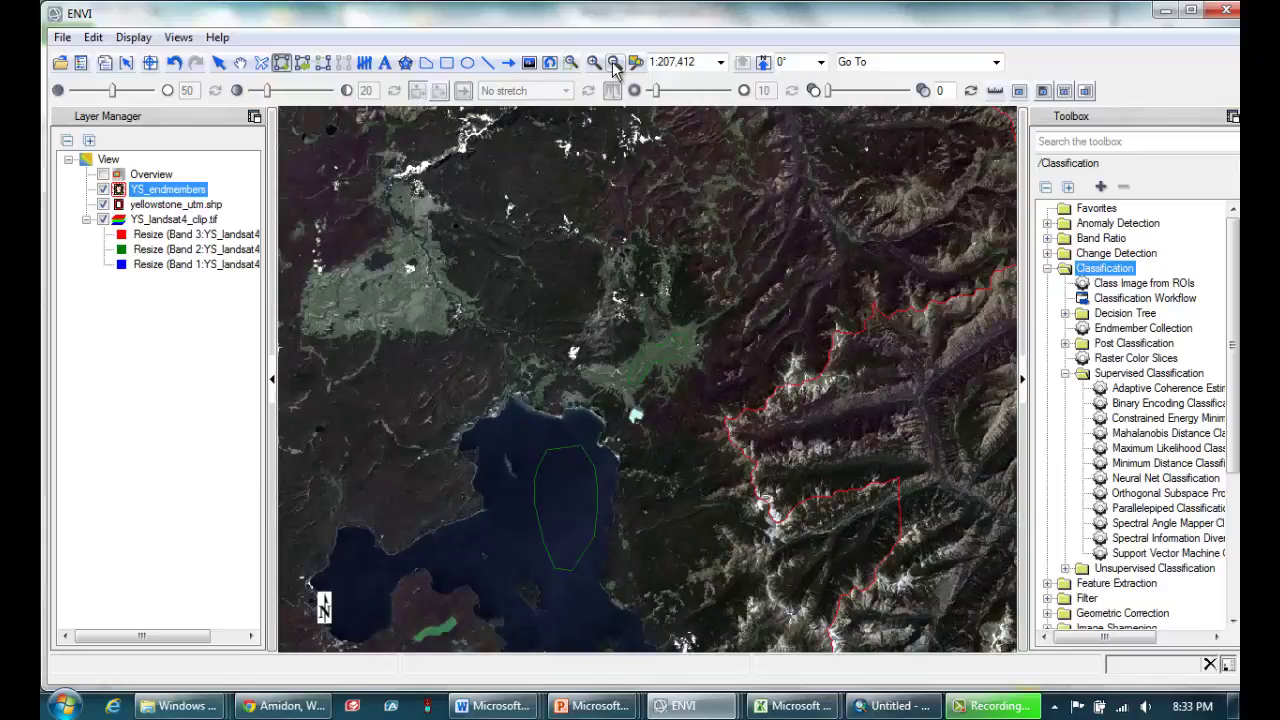
pyautogui.click(613, 62)
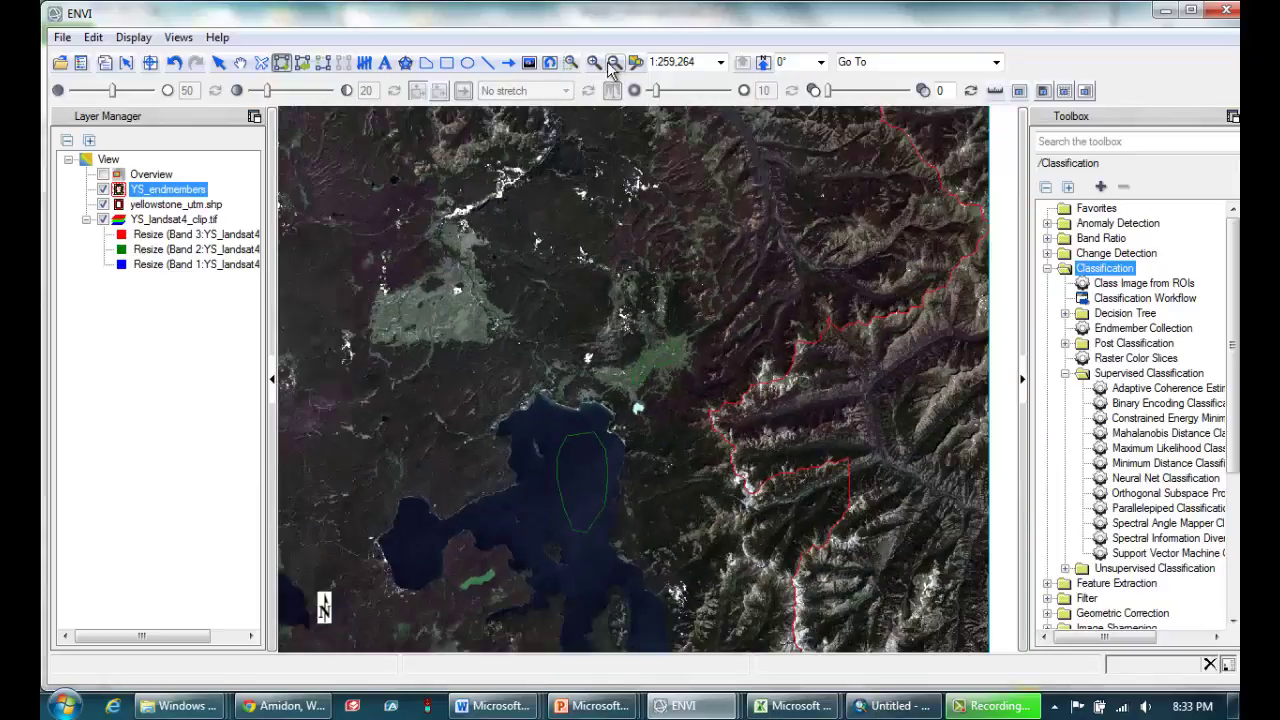
pyautogui.click(240, 62)
pyautogui.moveTo(467, 292); pyautogui.dragTo(465, 300)
pyautogui.moveTo(843, 407); pyautogui.dragTo(573, 417)
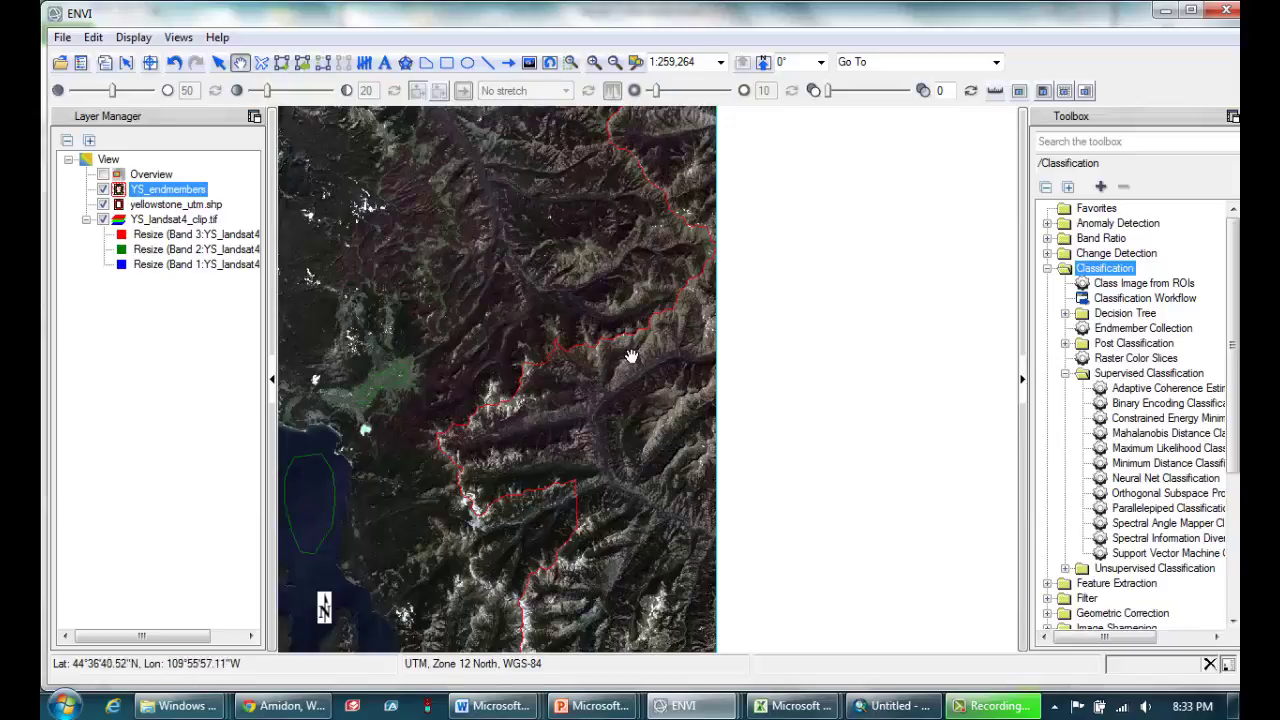
pyautogui.moveTo(410, 293); pyautogui.dragTo(680, 240)
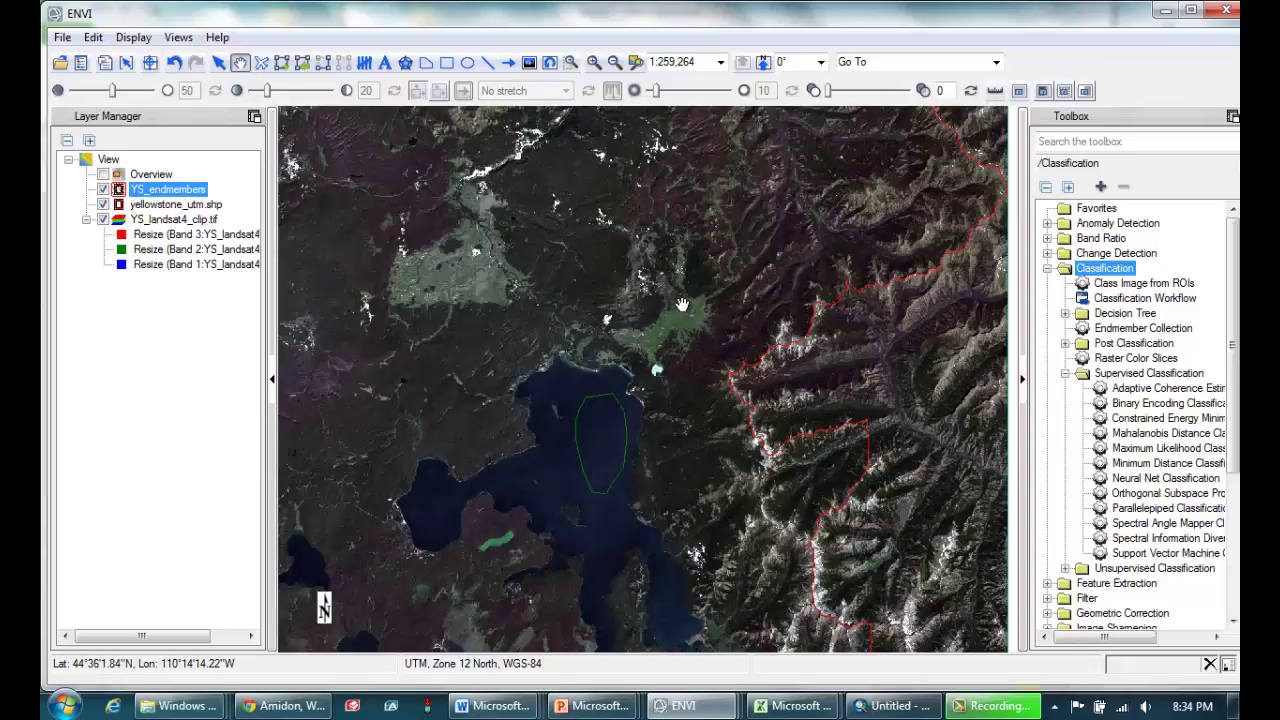
# - Save the YS_endmembers layer as YS_end_members2.shp in lab6_crownpoint > output
pyautogui.rightClick(187, 197)
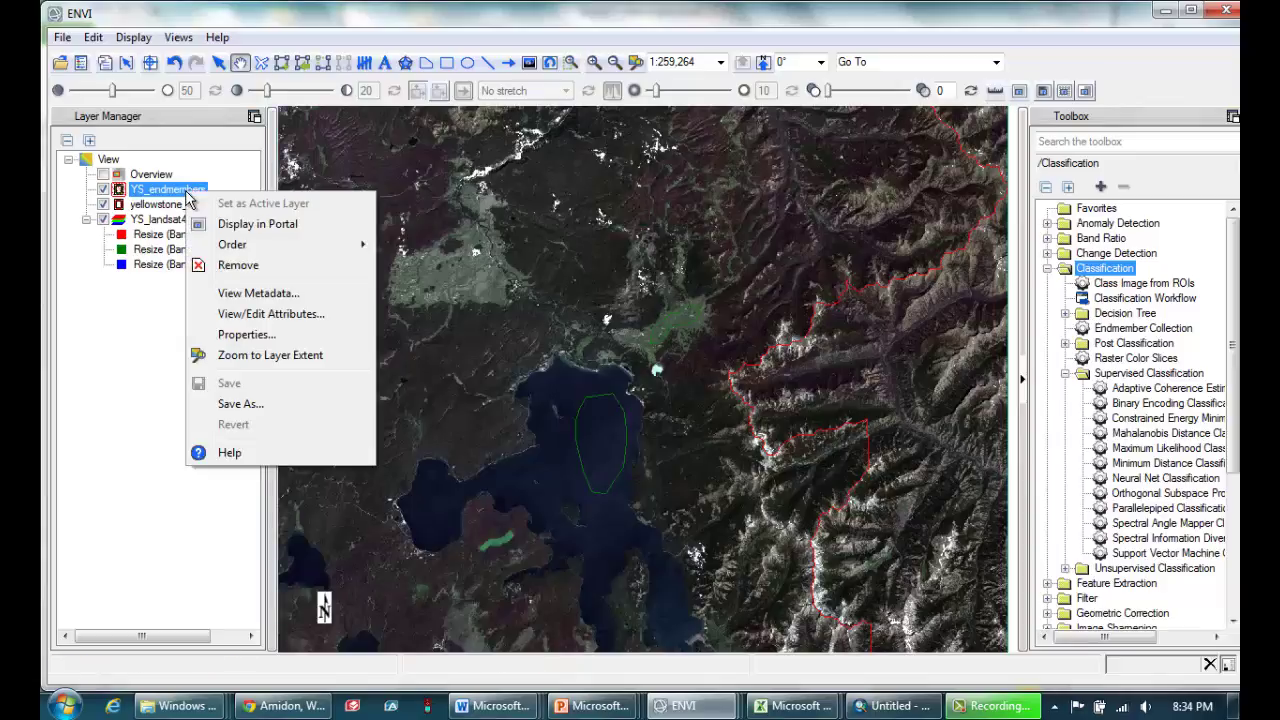
pyautogui.click(255, 405)
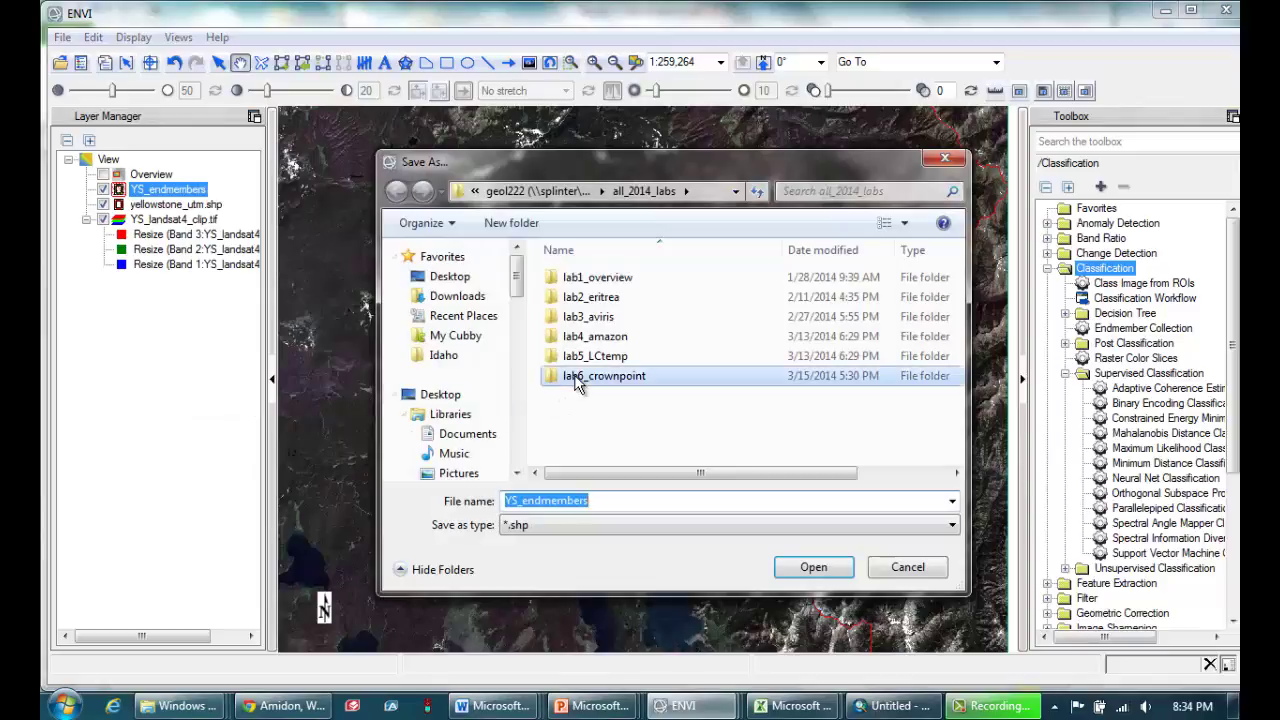
pyautogui.doubleClick(590, 376)
pyautogui.doubleClick(588, 297)
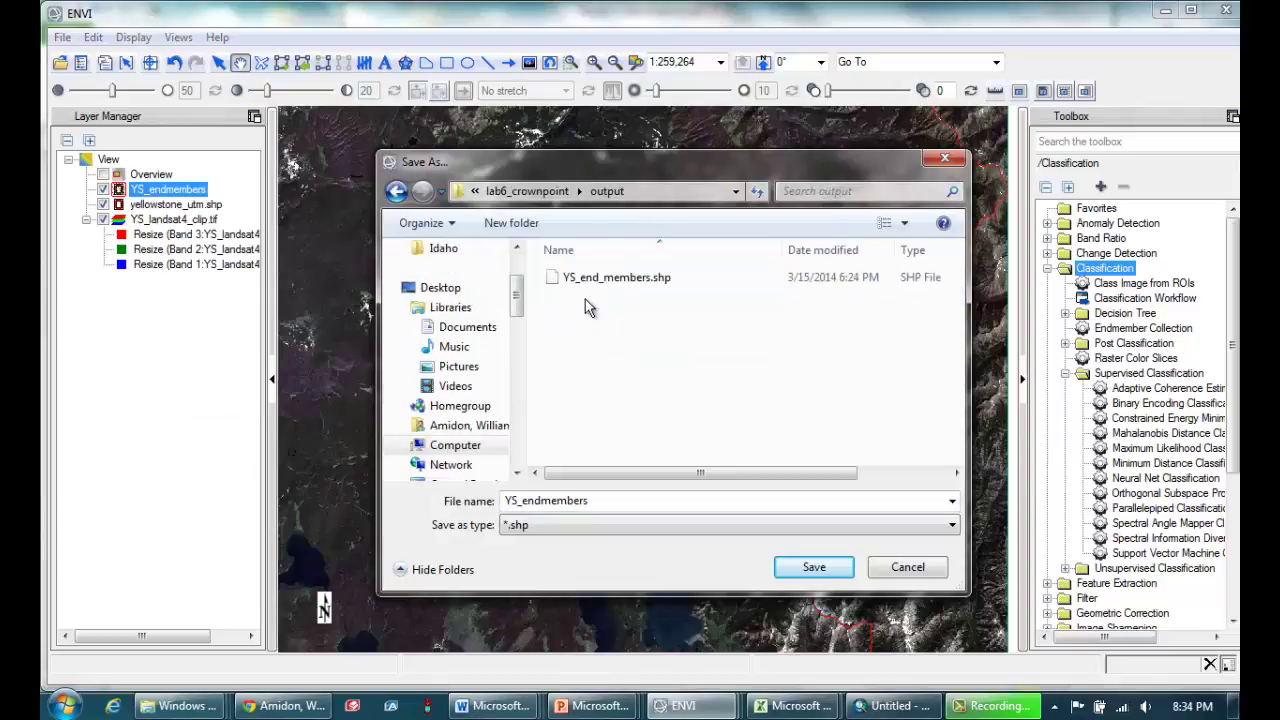
pyautogui.click(640, 278)
pyautogui.click(595, 505)
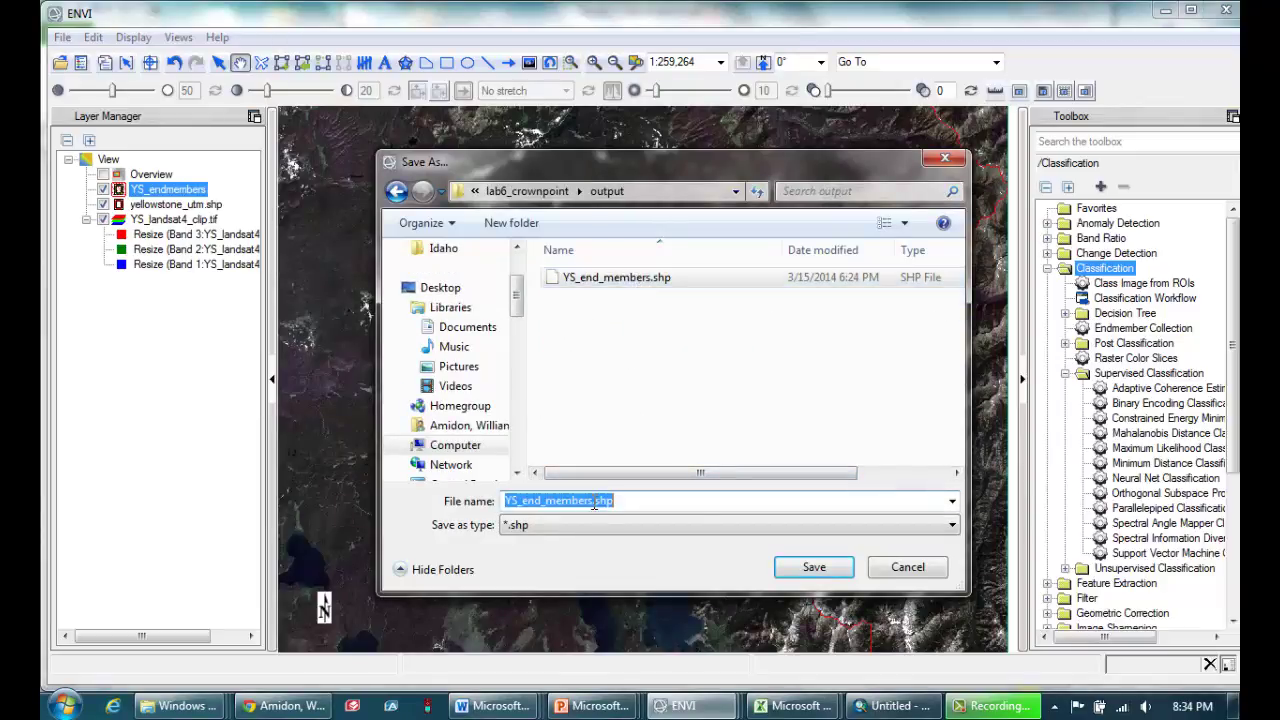
pyautogui.click(595, 505)
pyautogui.write('2')
pyautogui.click(816, 576)
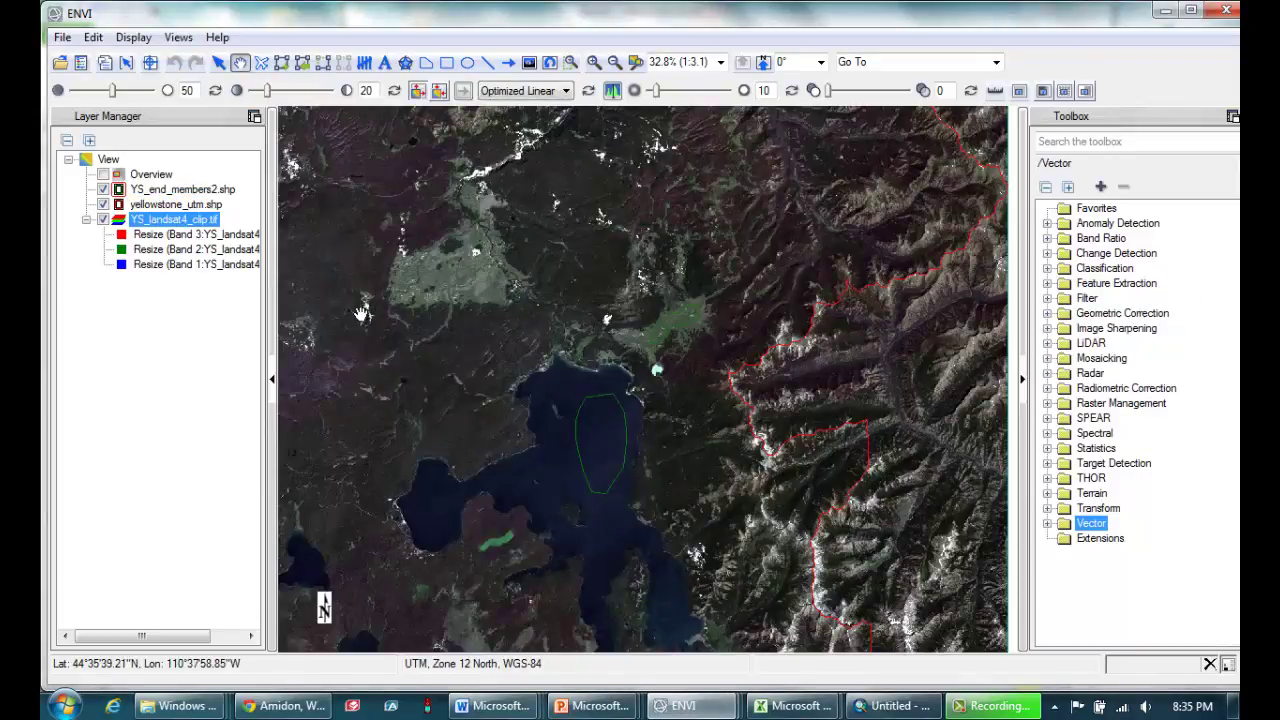
# - Open the Attribute Viewer for YS_end_members2.shp showing RECORD_ID 0 to 4
pyautogui.rightClick(204, 192)
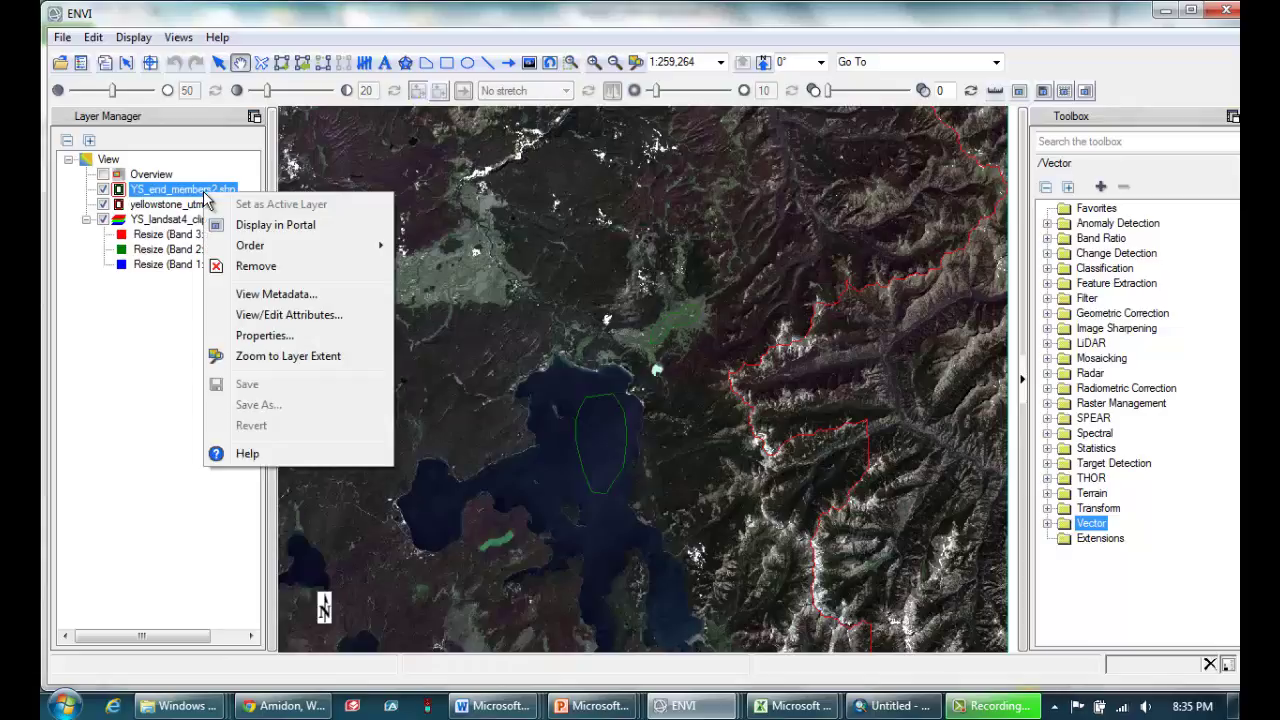
pyautogui.rightClick(162, 193)
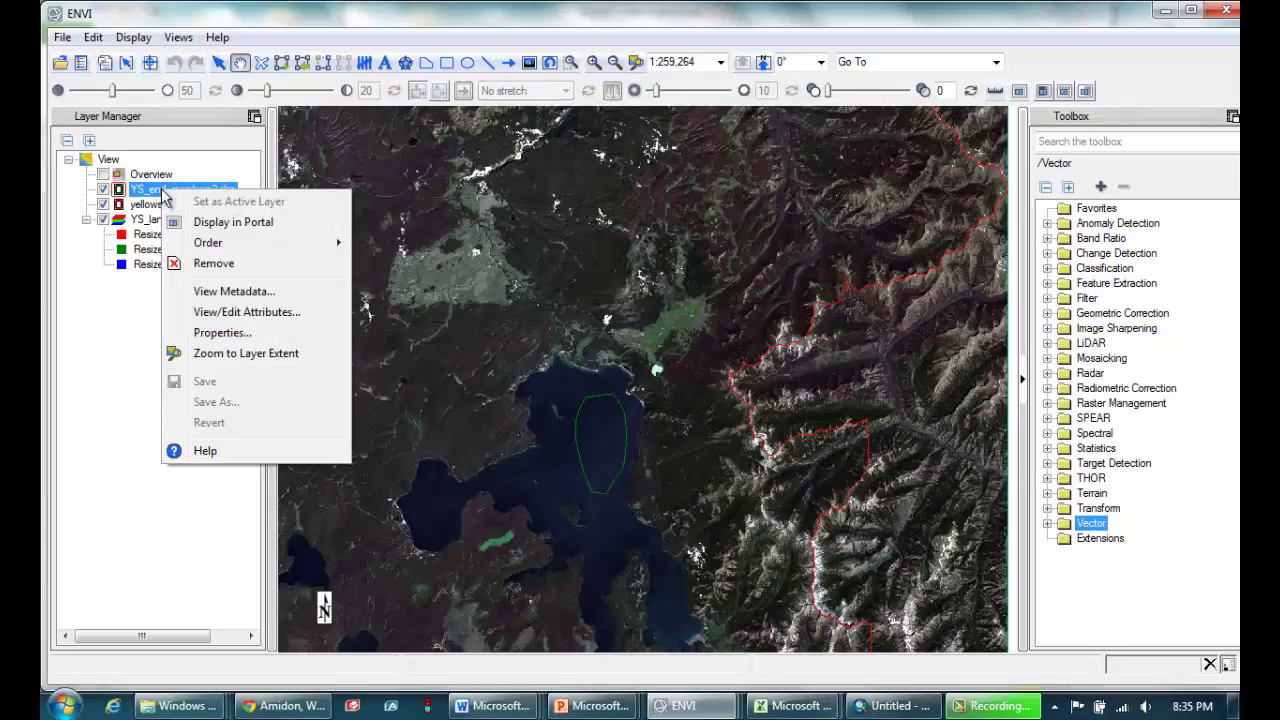
pyautogui.click(250, 314)
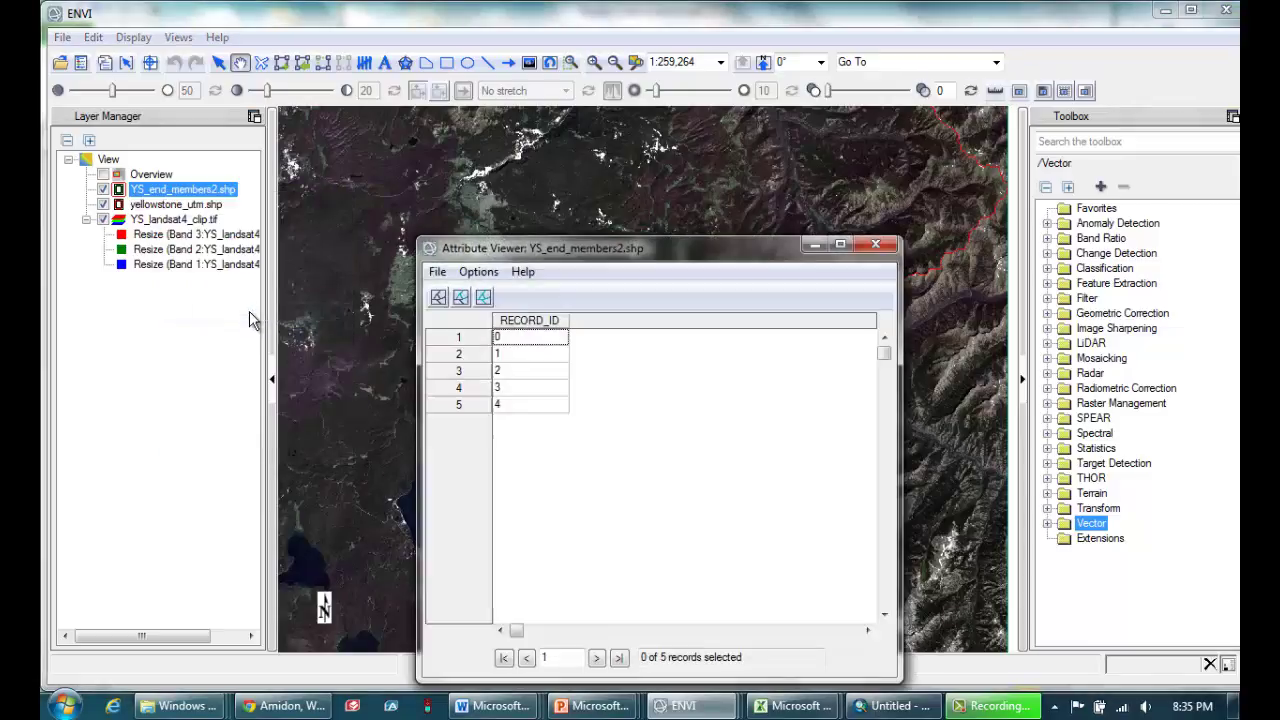
pyautogui.click(440, 274)
# - Add a String column named surface with width 20 to the attribute table
pyautogui.moveTo(493, 274)
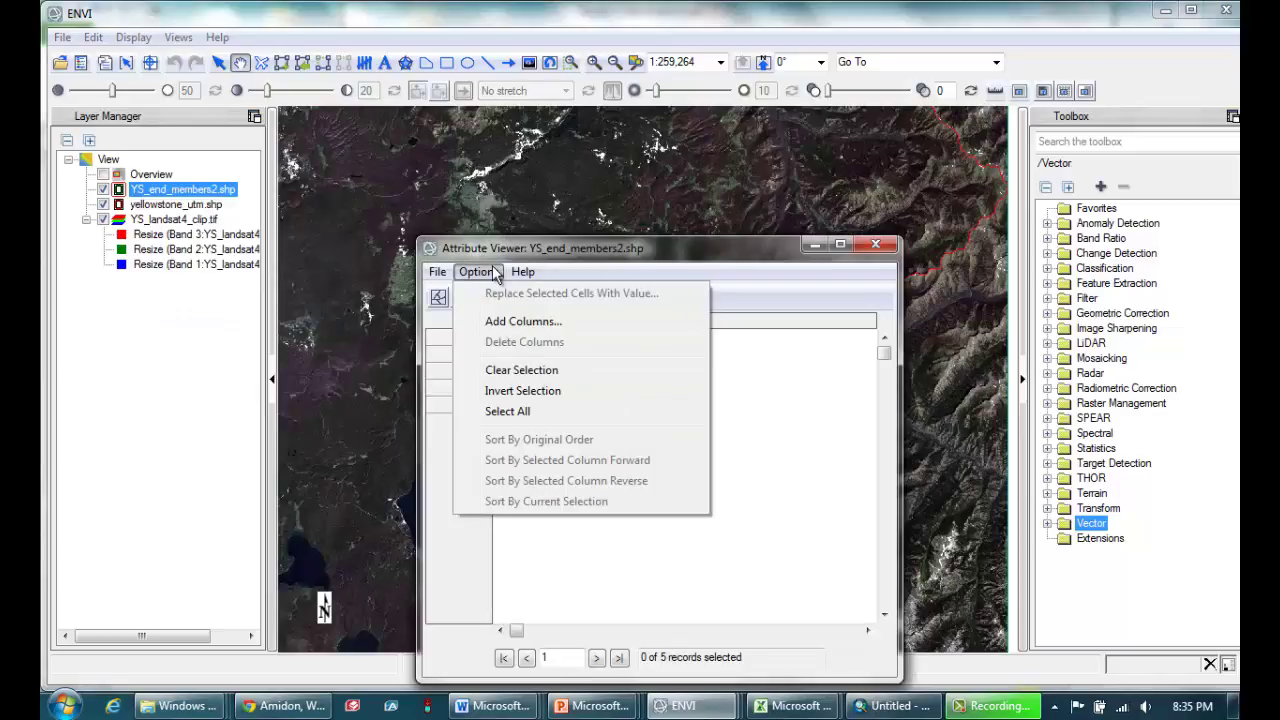
pyautogui.click(521, 321)
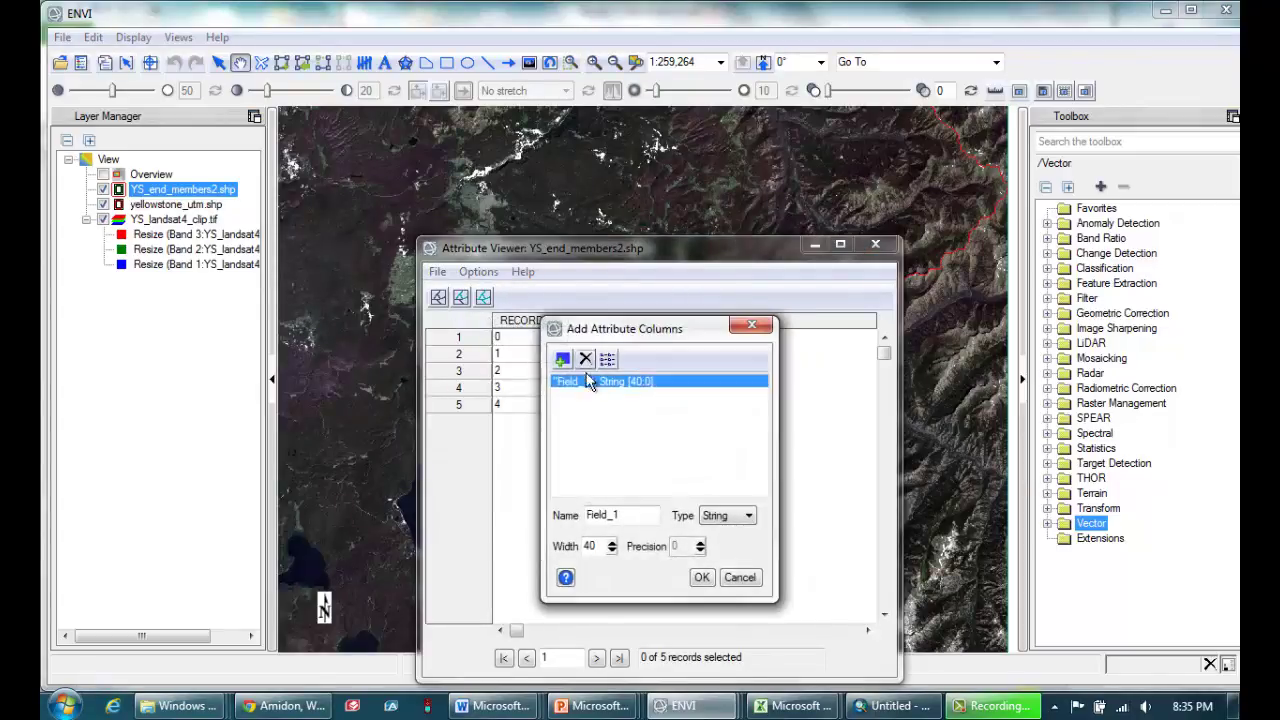
pyautogui.moveTo(631, 520); pyautogui.dragTo(566, 516)
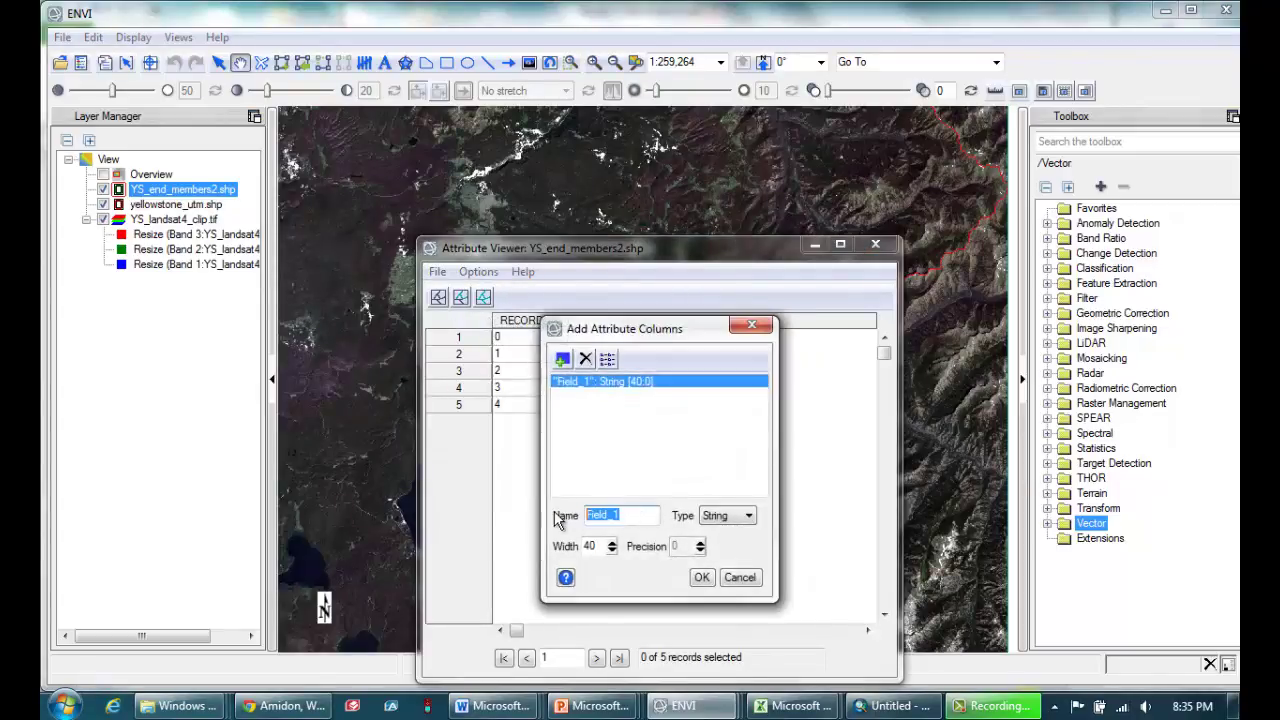
pyautogui.write('surfaxe')
pyautogui.press('BackSpace')
pyautogui.press('BackSpace')
pyautogui.write('ce')
pyautogui.press('Tab')
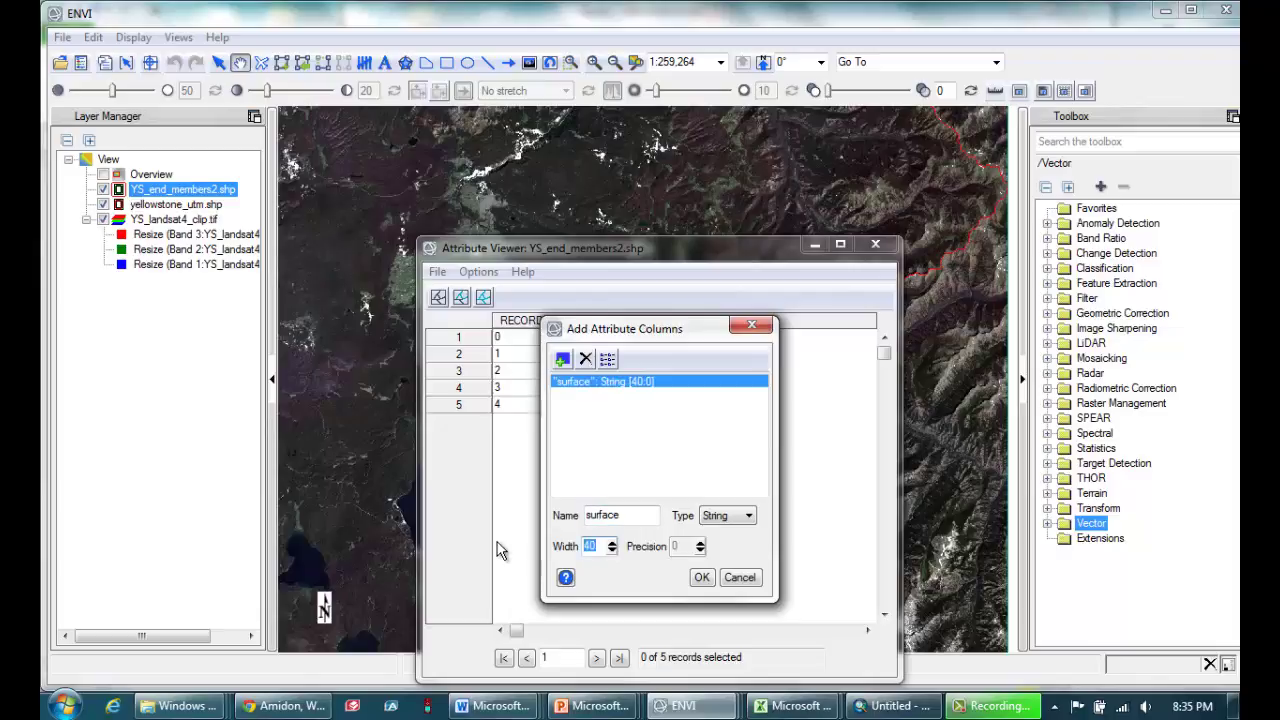
pyautogui.write('20')
pyautogui.click(737, 516)
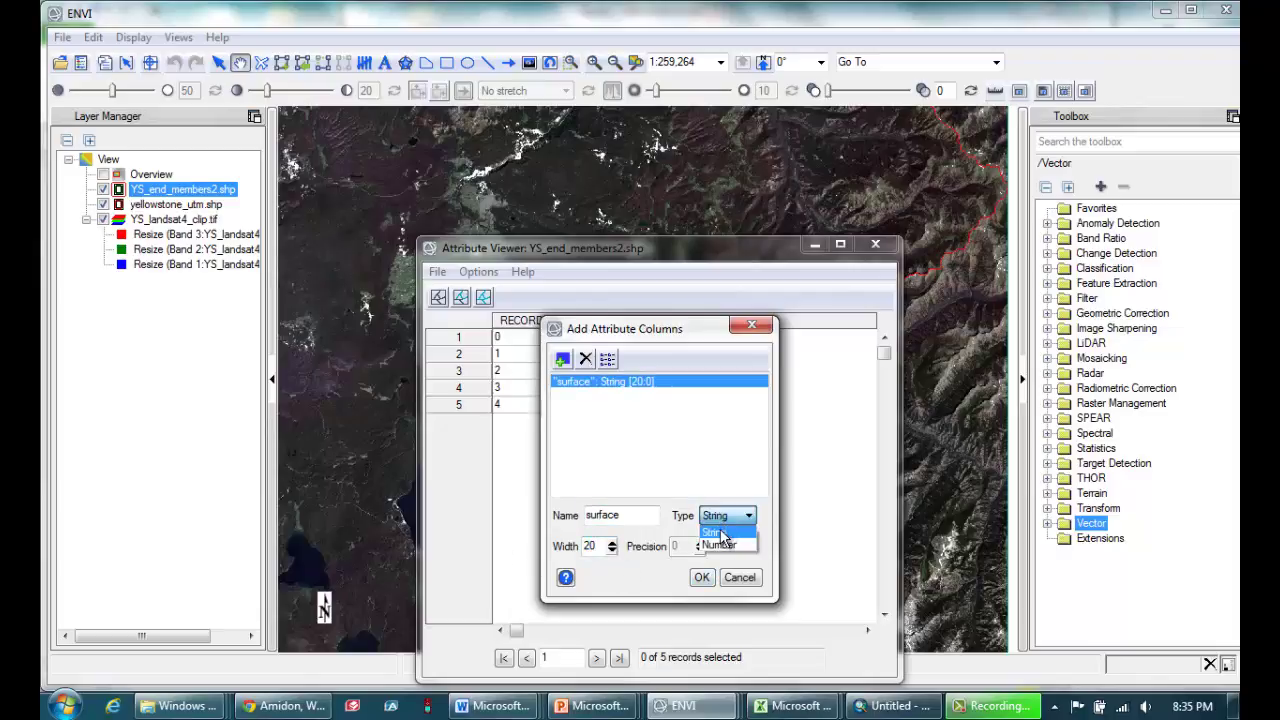
pyautogui.click(720, 533)
pyautogui.click(702, 578)
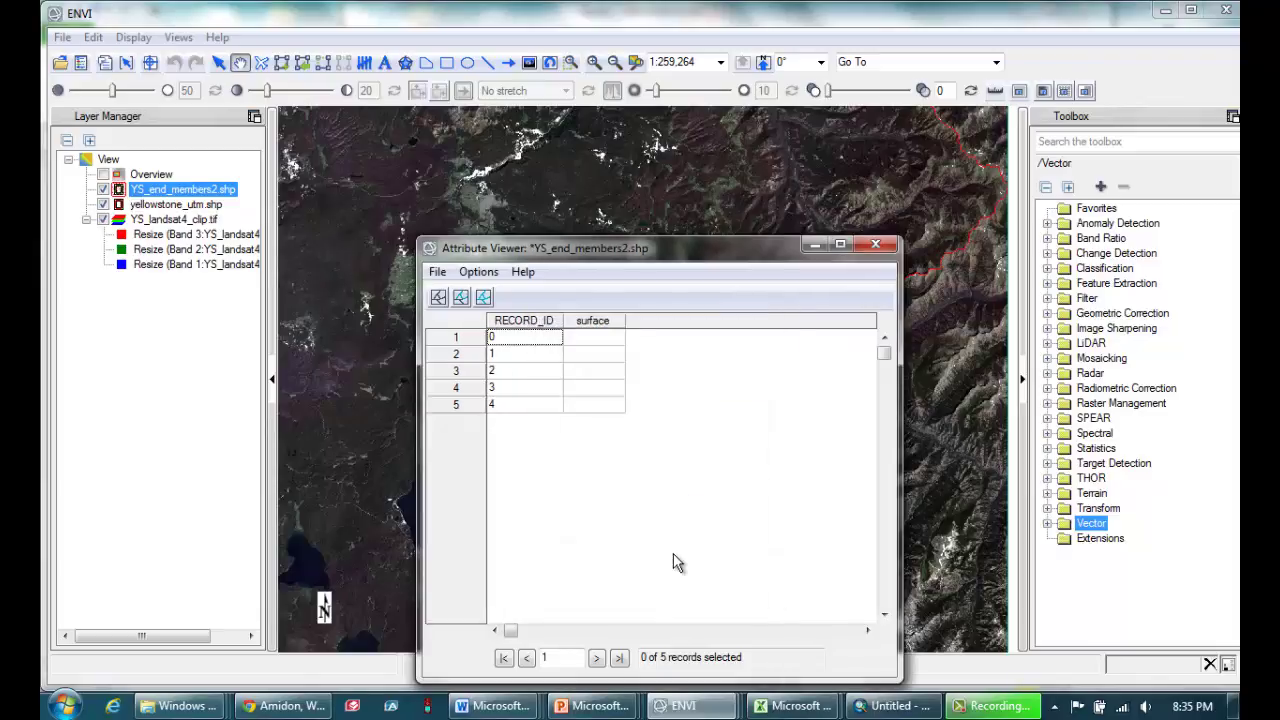
# - Label the records burned, trees, bedrock, water and meadows, and save the shapefile
pyautogui.click(596, 338)
pyautogui.click(578, 354)
pyautogui.write('trees')
pyautogui.click(606, 371)
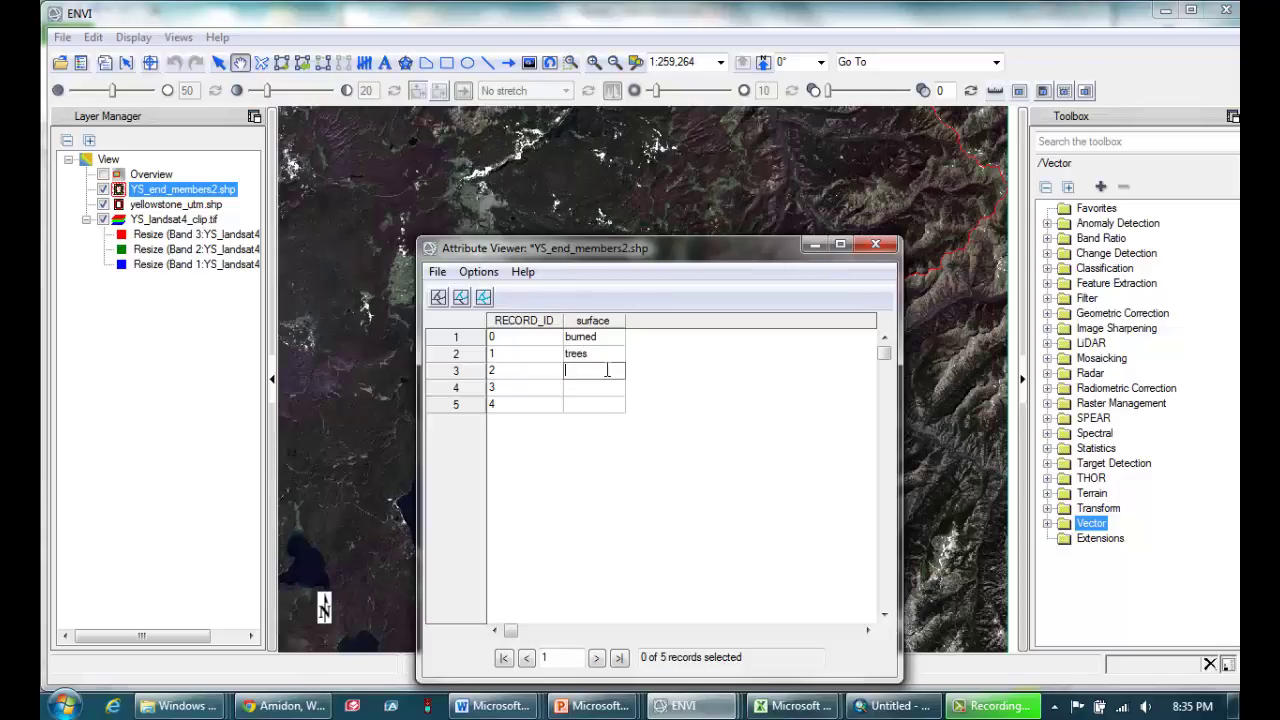
pyautogui.click(603, 386)
pyautogui.click(606, 404)
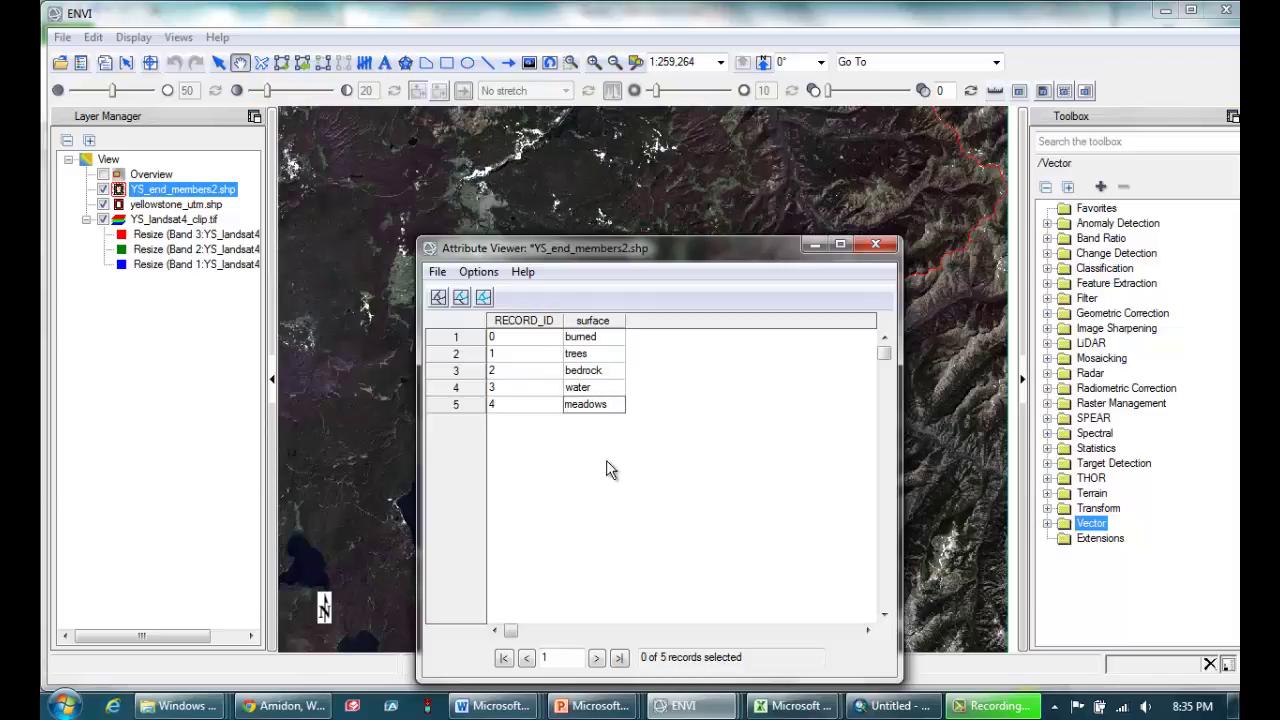
pyautogui.click(596, 387)
pyautogui.click(440, 276)
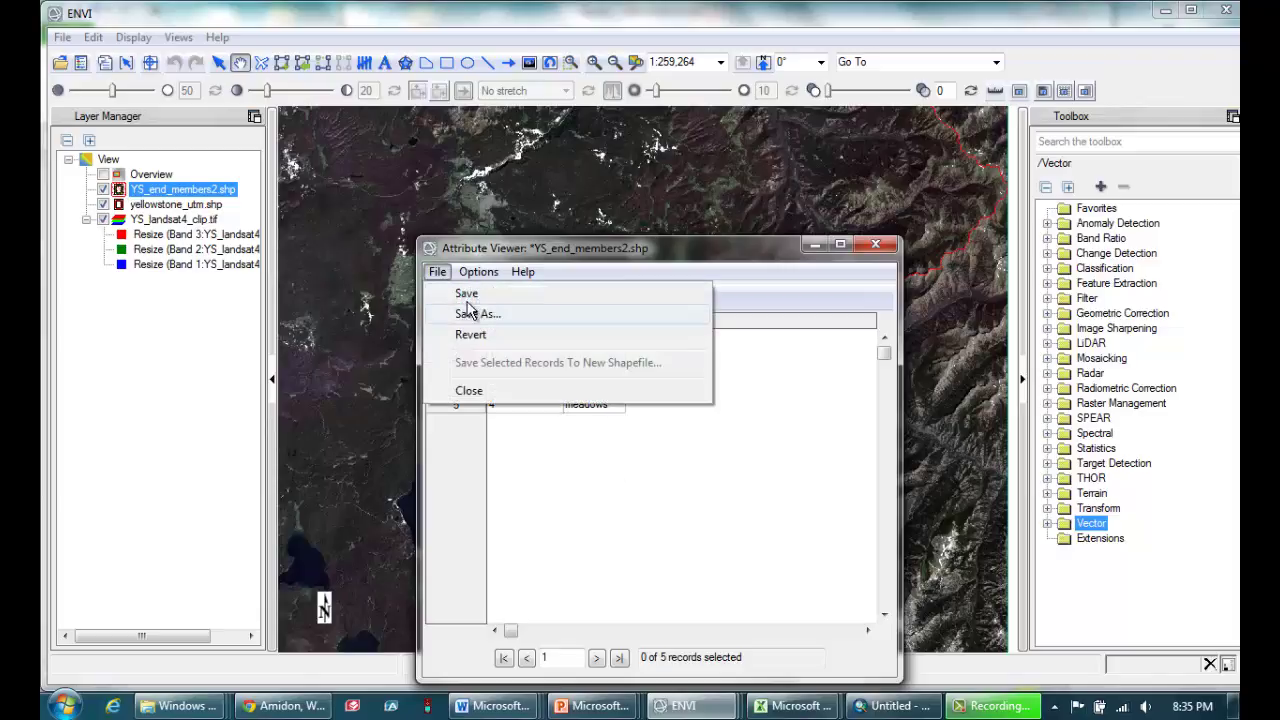
pyautogui.click(467, 295)
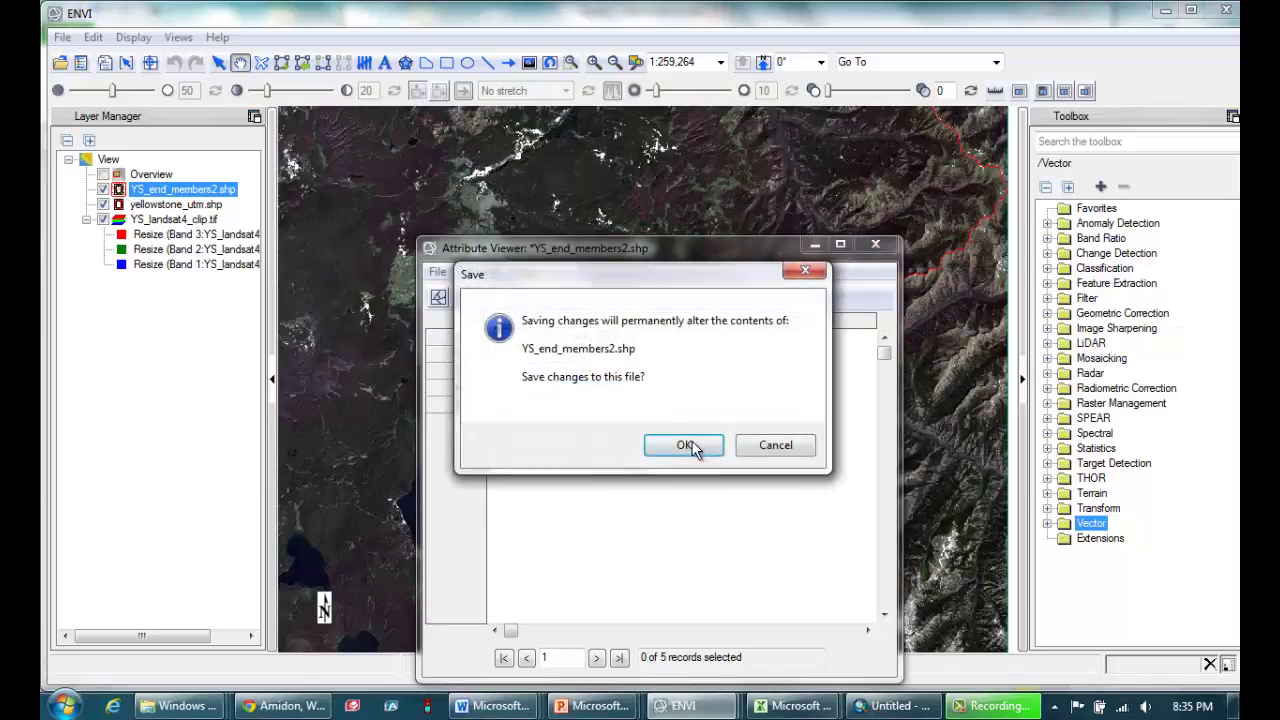
pyautogui.click(684, 446)
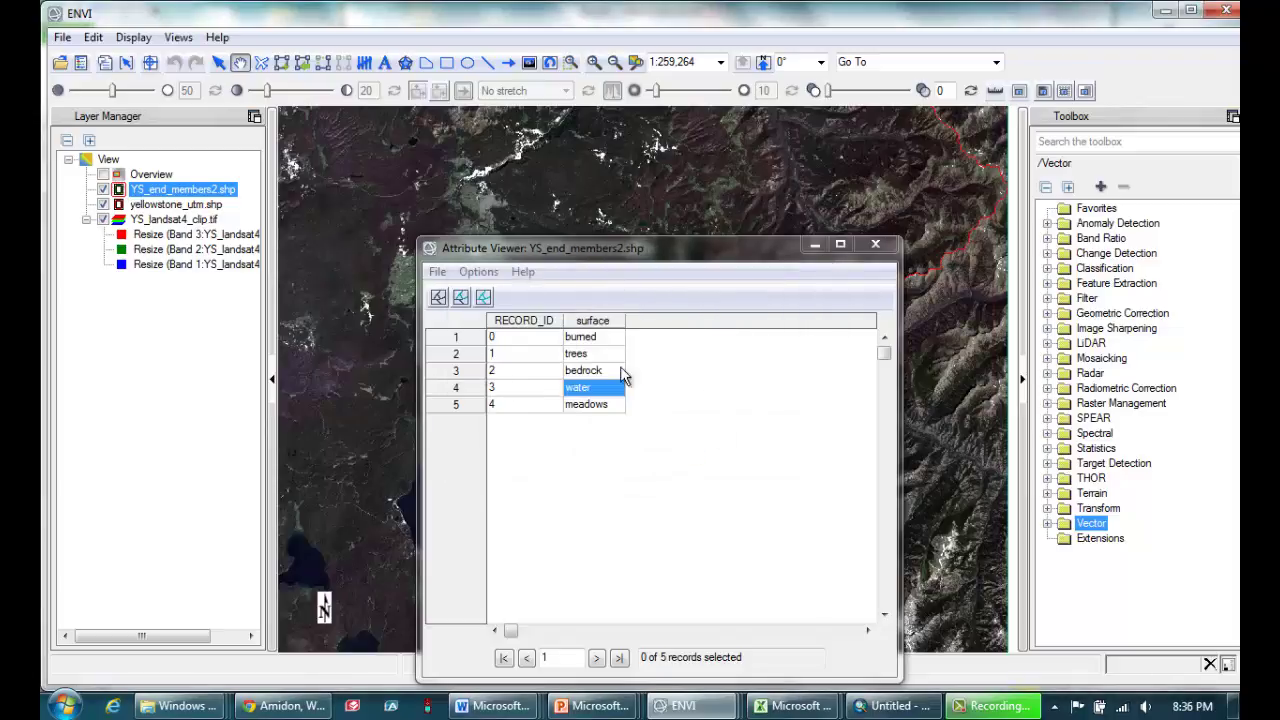
# - Run Convert Vector to ROI on YS_end_members2.shp, splitting records by the surface attribute
pyautogui.click(876, 245)
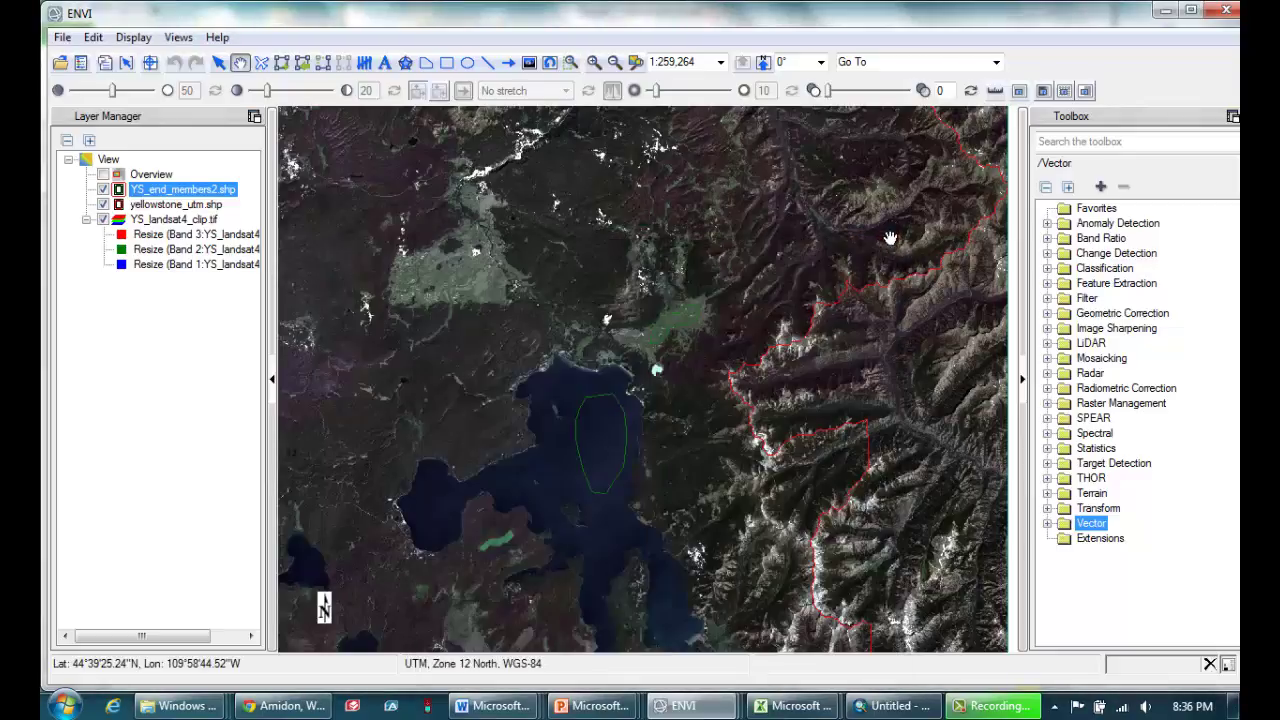
pyautogui.click(1048, 524)
pyautogui.click(1048, 524)
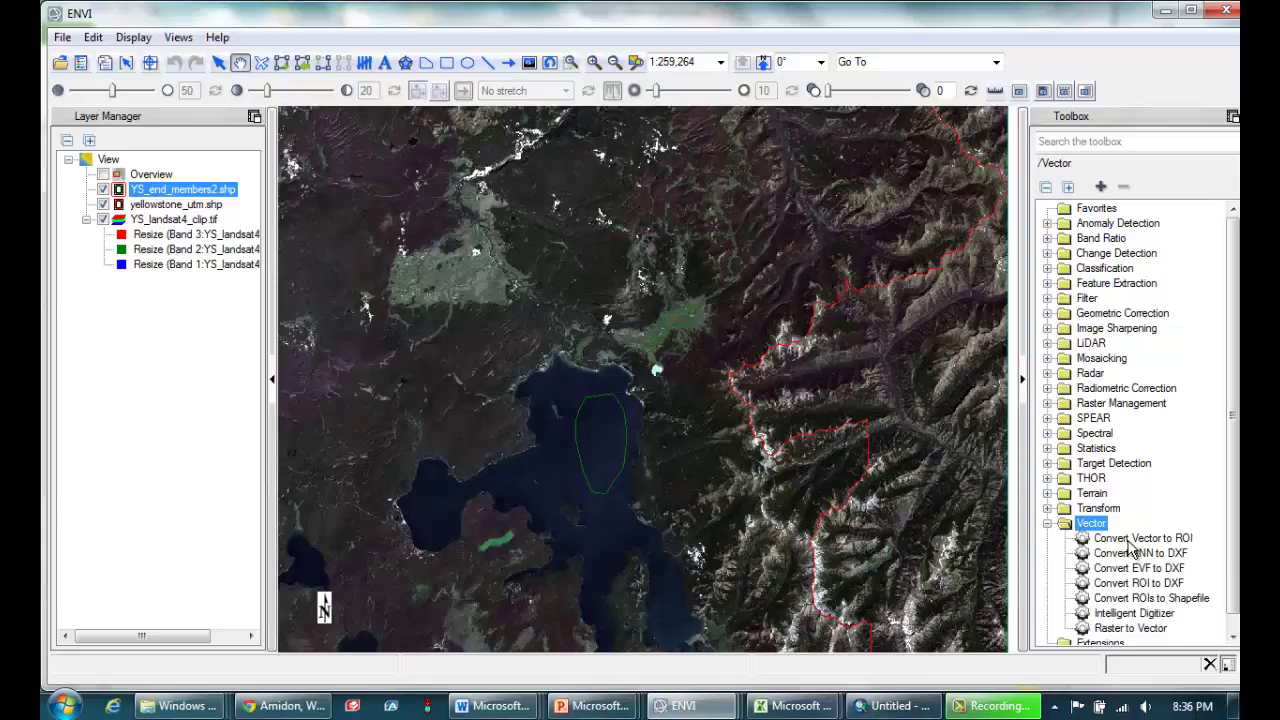
pyautogui.doubleClick(1130, 538)
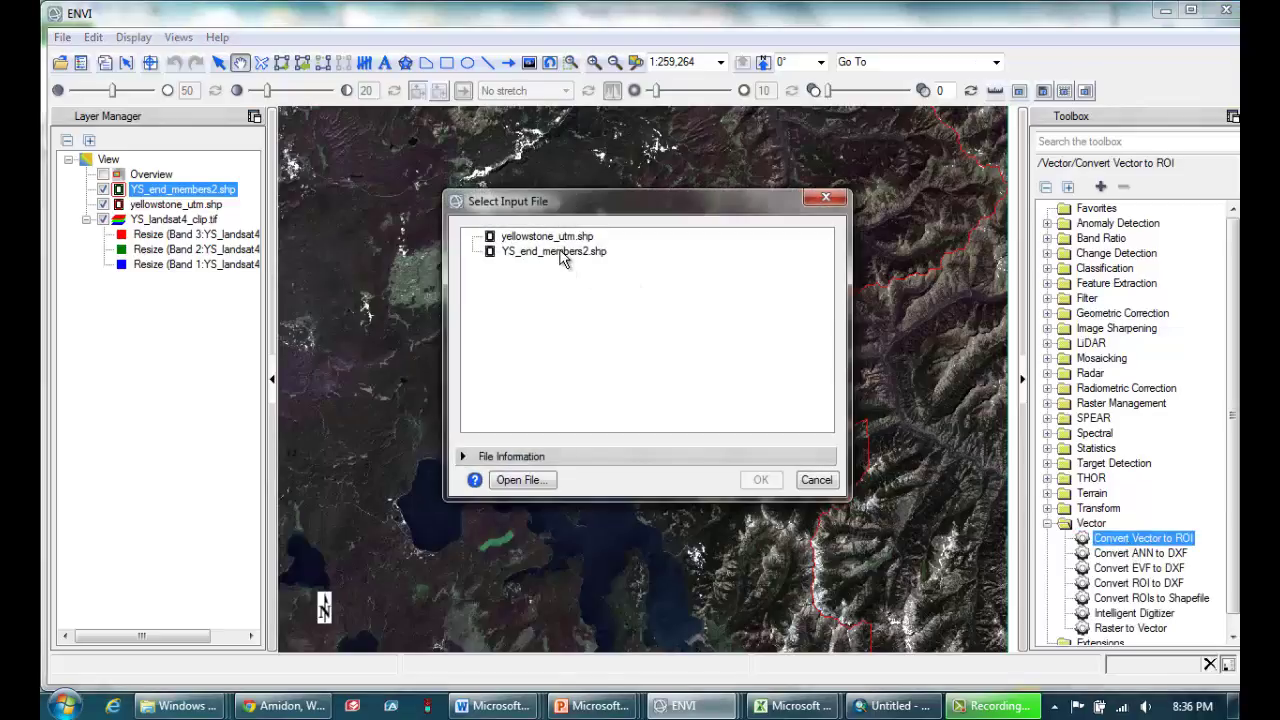
pyautogui.click(562, 254)
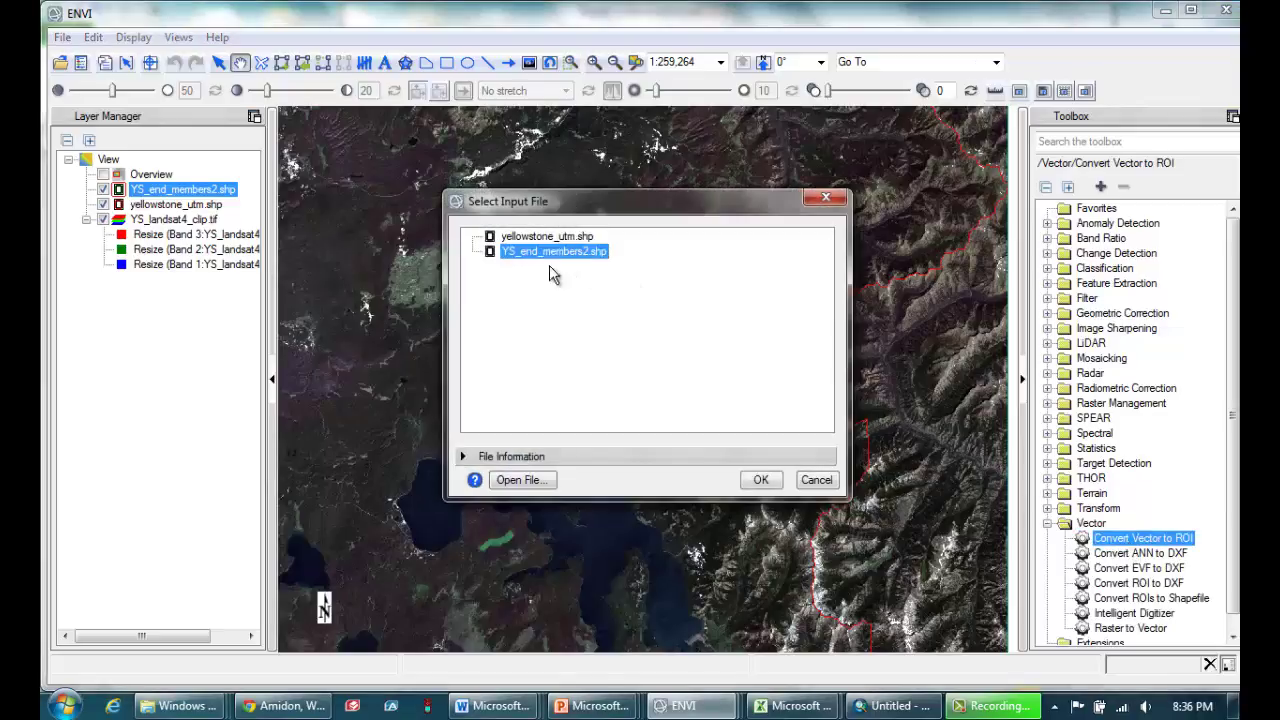
pyautogui.click(760, 480)
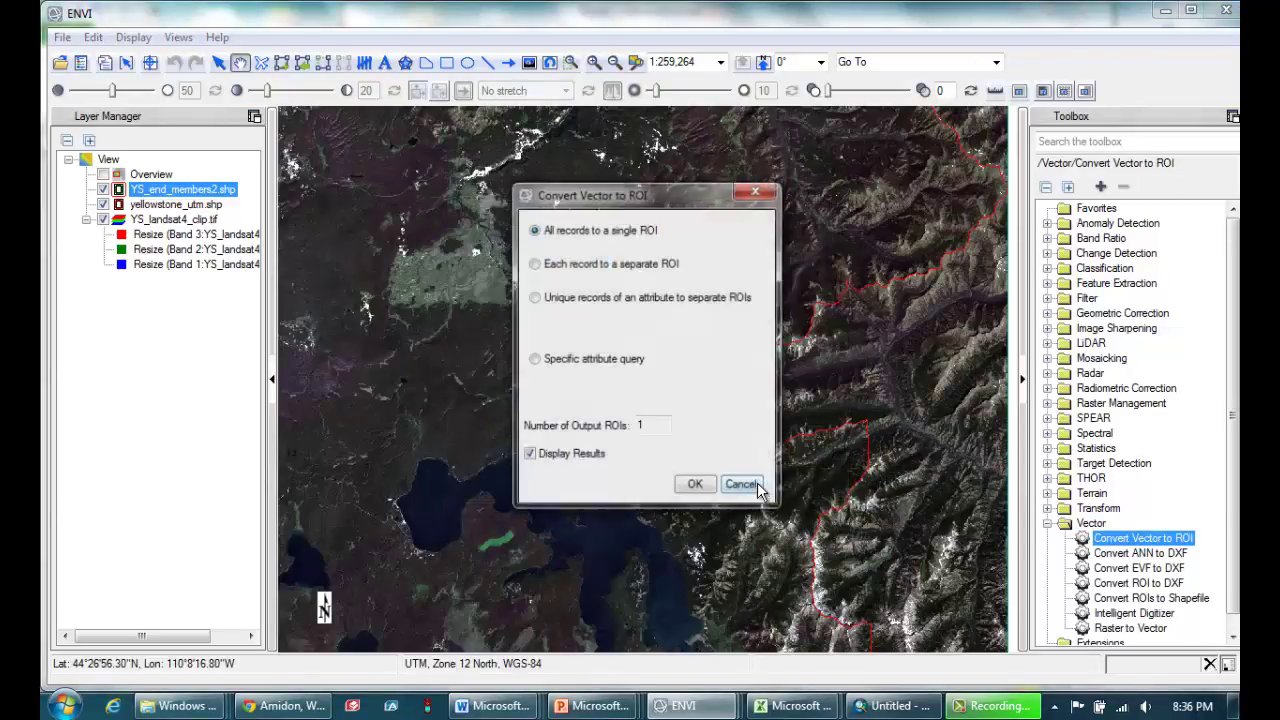
pyautogui.click(535, 298)
pyautogui.click(603, 328)
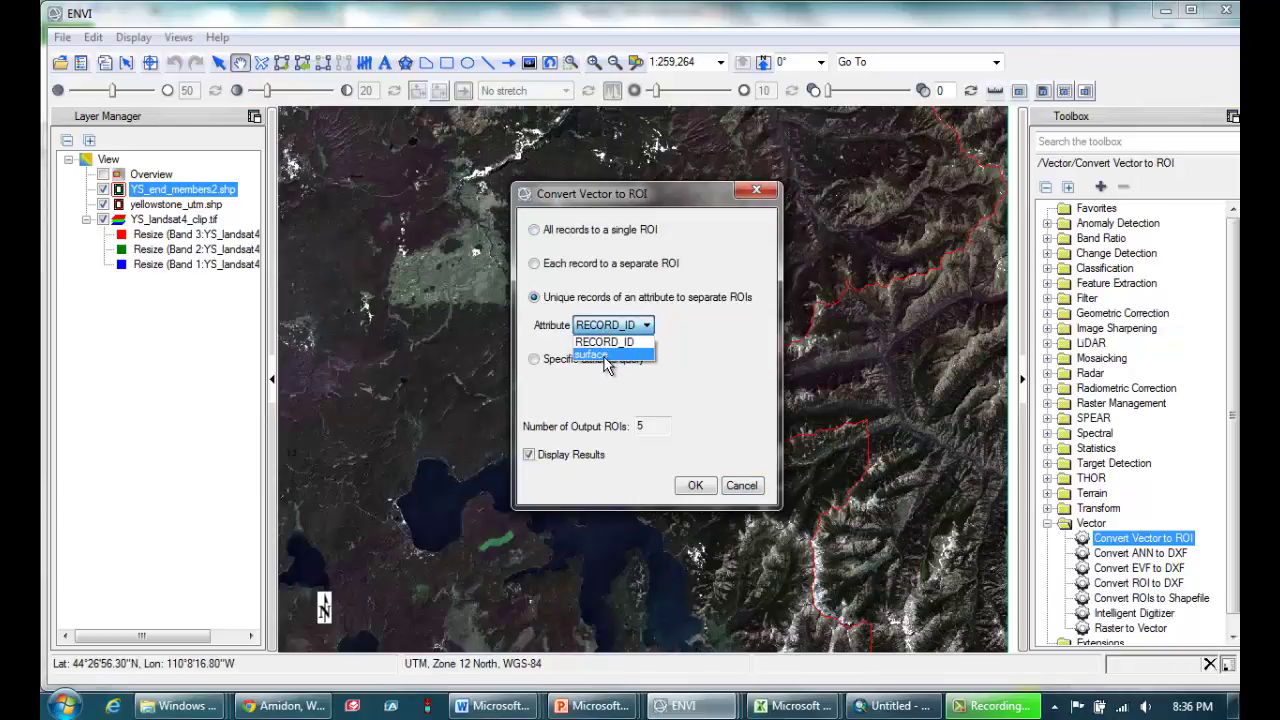
pyautogui.click(604, 356)
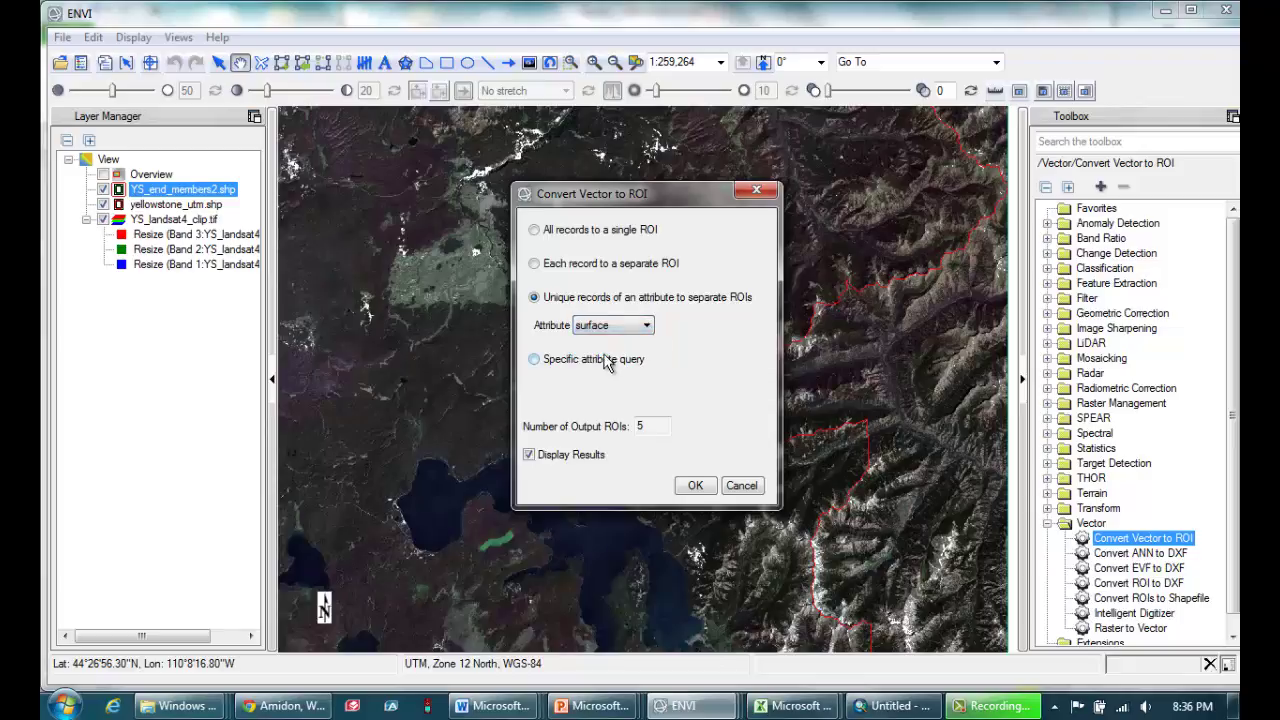
pyautogui.click(695, 486)
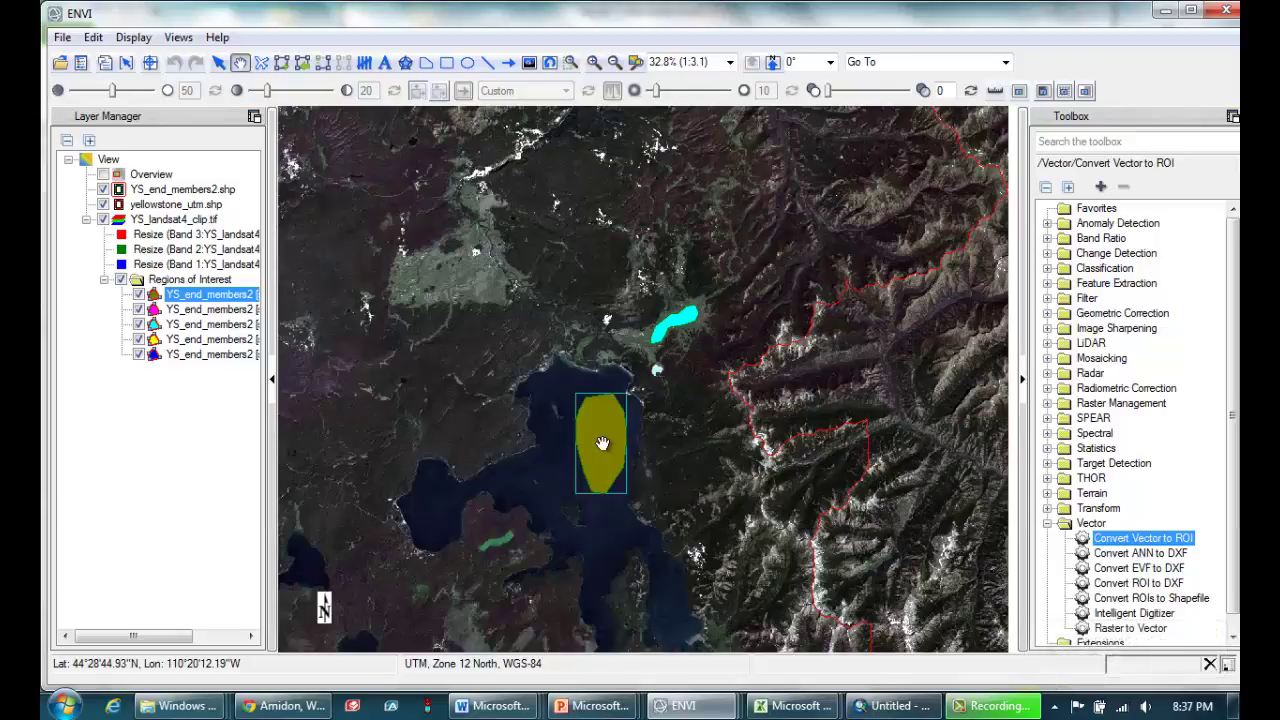
# - Compute statistics for the water ROI and select its Band 1–7 rows
pyautogui.rightClick(202, 304)
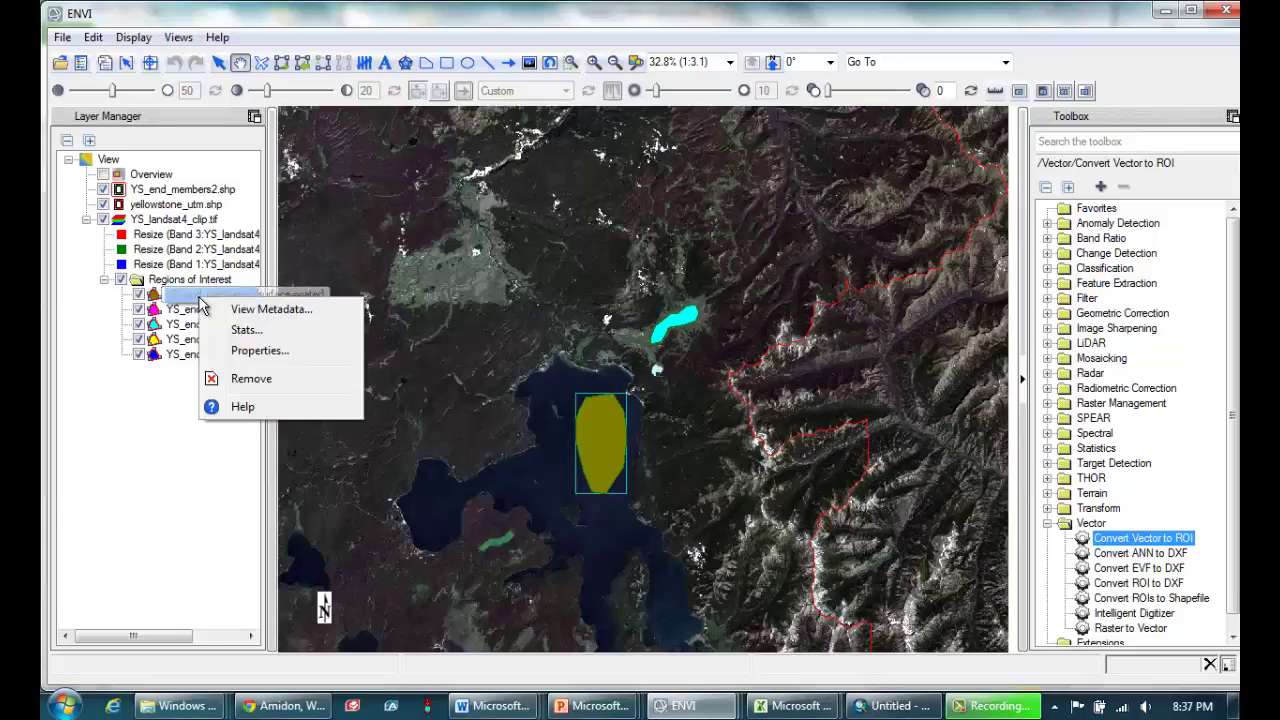
pyautogui.click(246, 330)
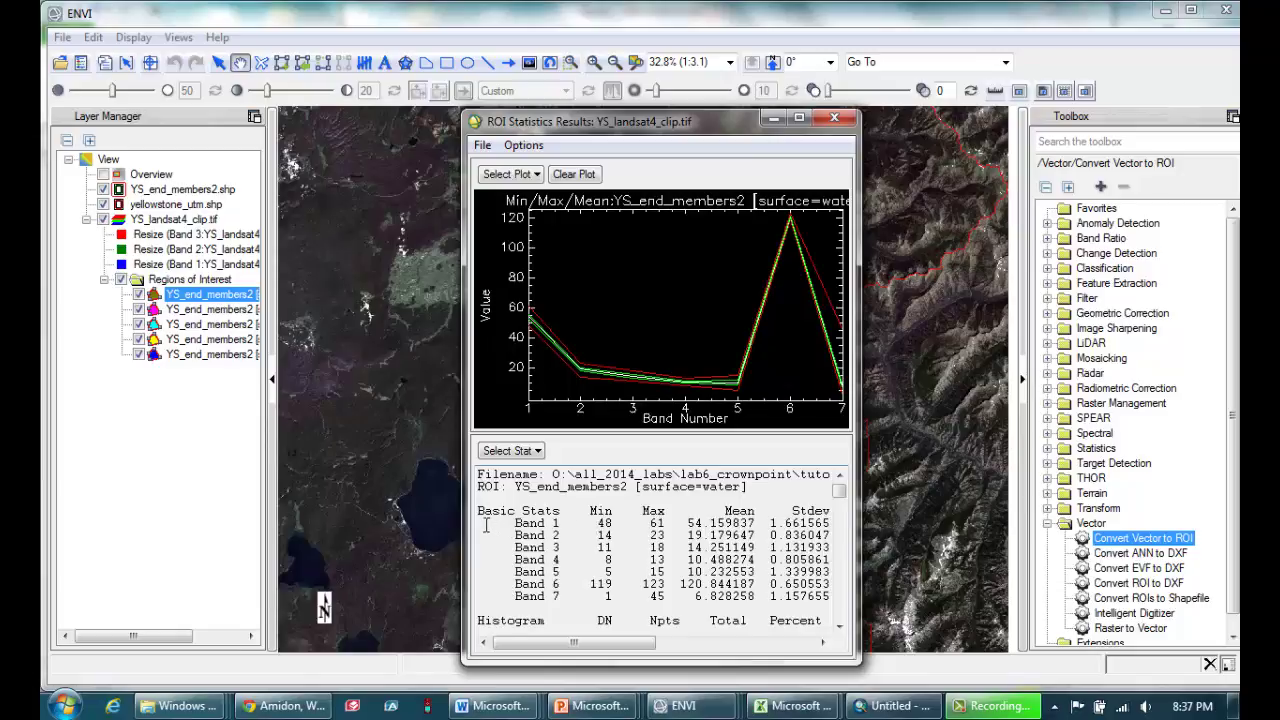
pyautogui.moveTo(482, 520); pyautogui.dragTo(826, 596)
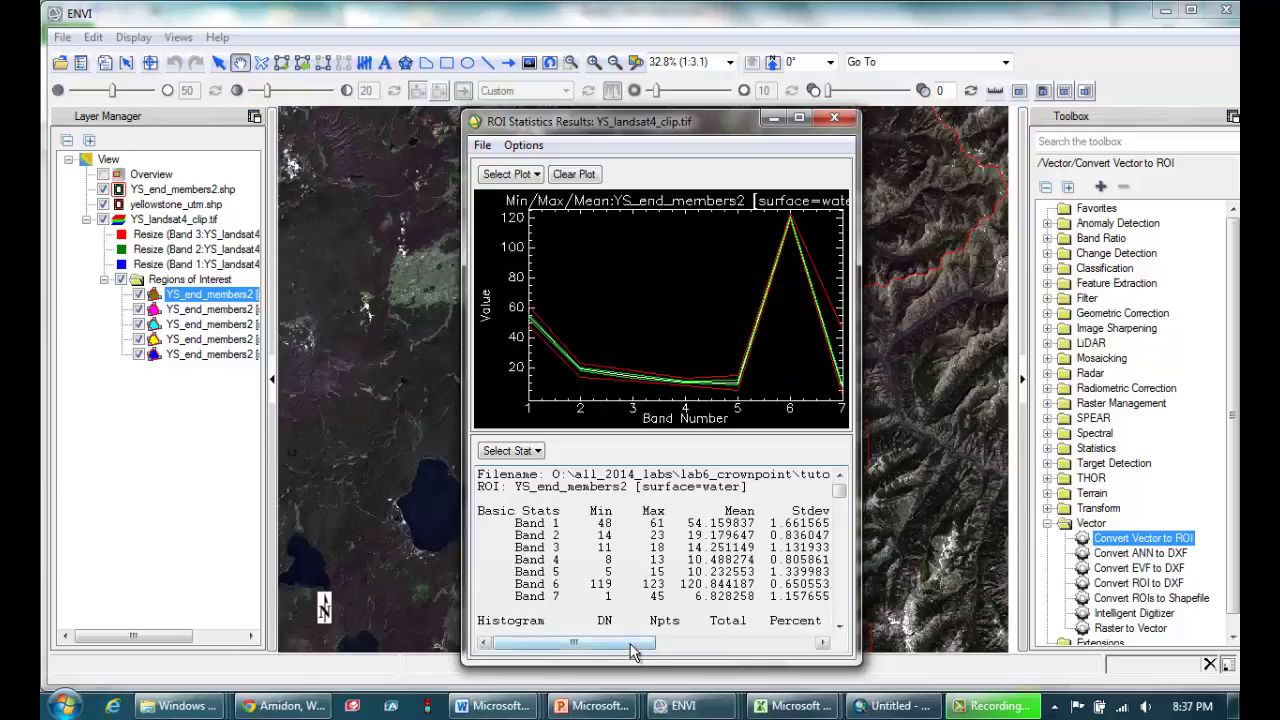
pyautogui.moveTo(600, 642)
pyautogui.mouseDown()
pyautogui.moveTo(652, 642)
pyautogui.moveTo(600, 642)
pyautogui.mouseUp()
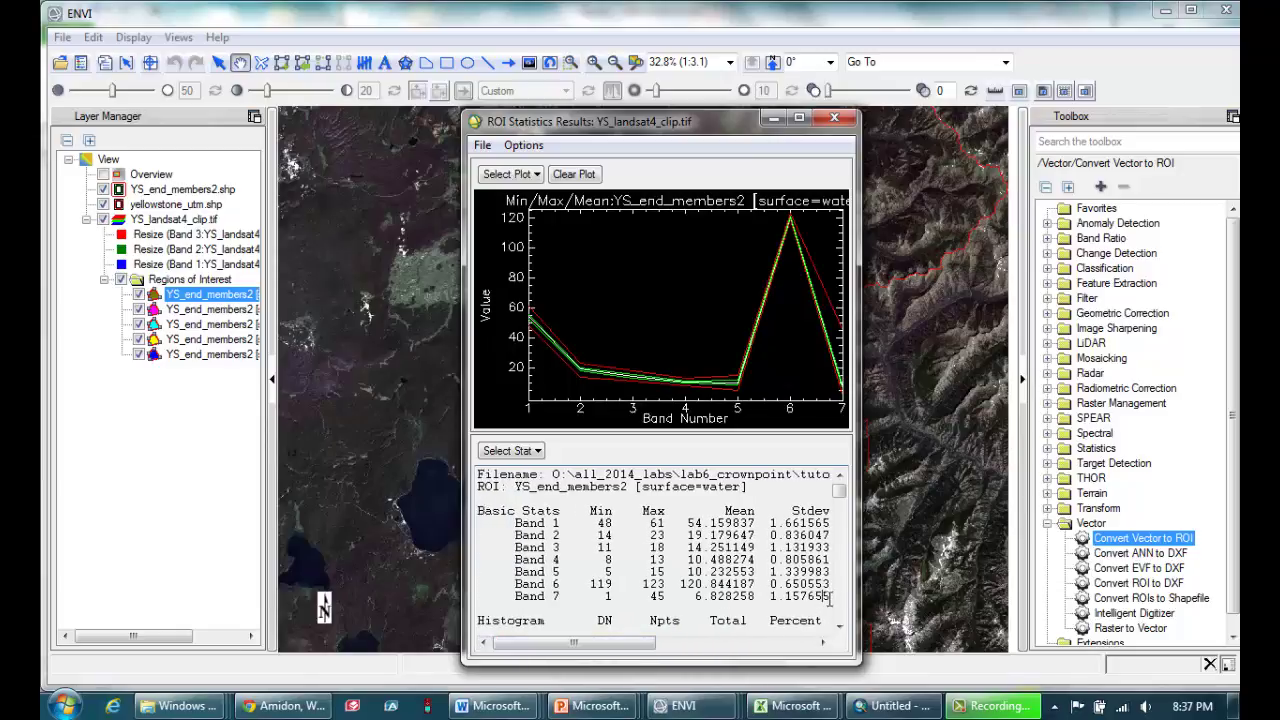
pyautogui.moveTo(827, 596); pyautogui.dragTo(414, 519)
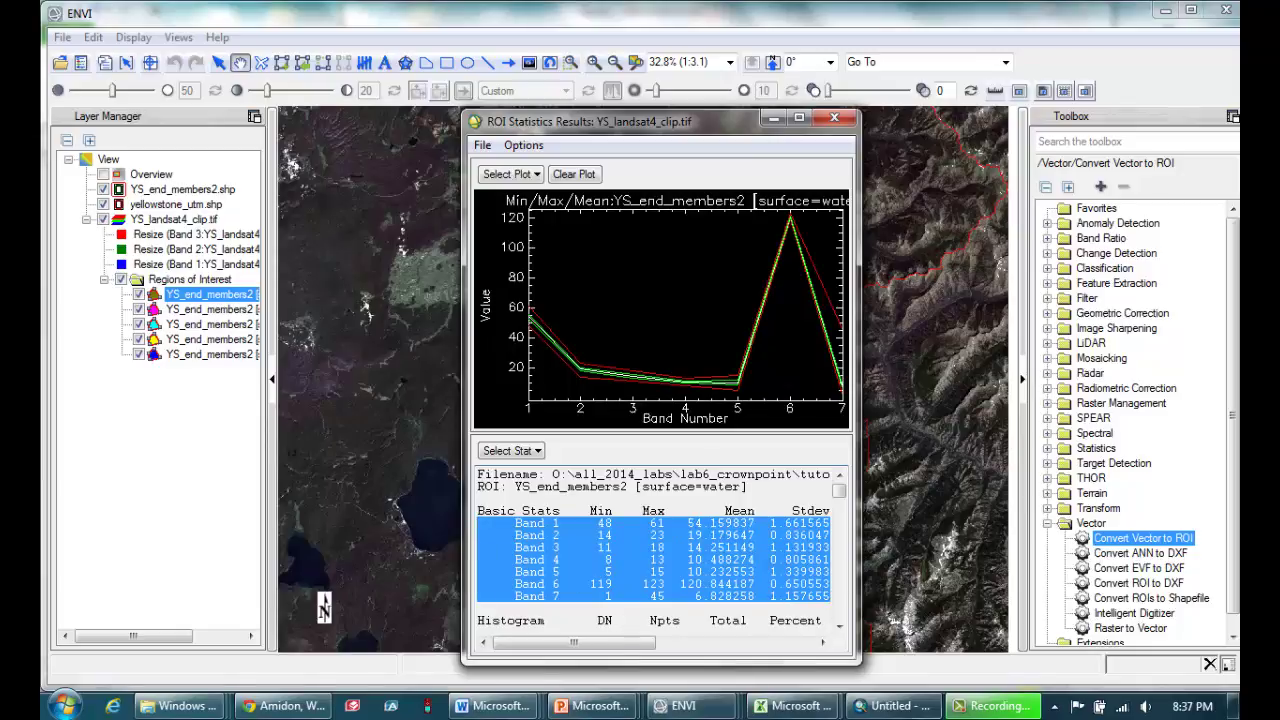
# - Create a blank workbook and paste the water band statistics starting at A2
pyautogui.moveTo(795, 705)
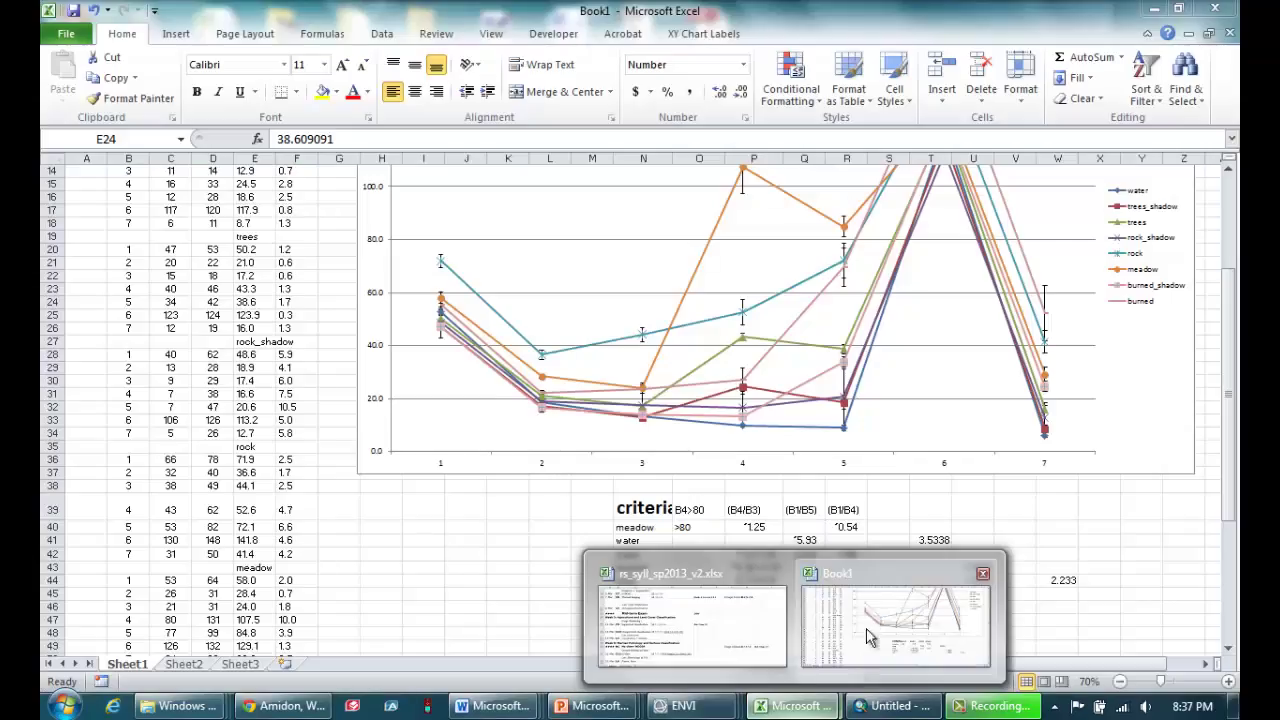
pyautogui.click(866, 628)
pyautogui.click(66, 33)
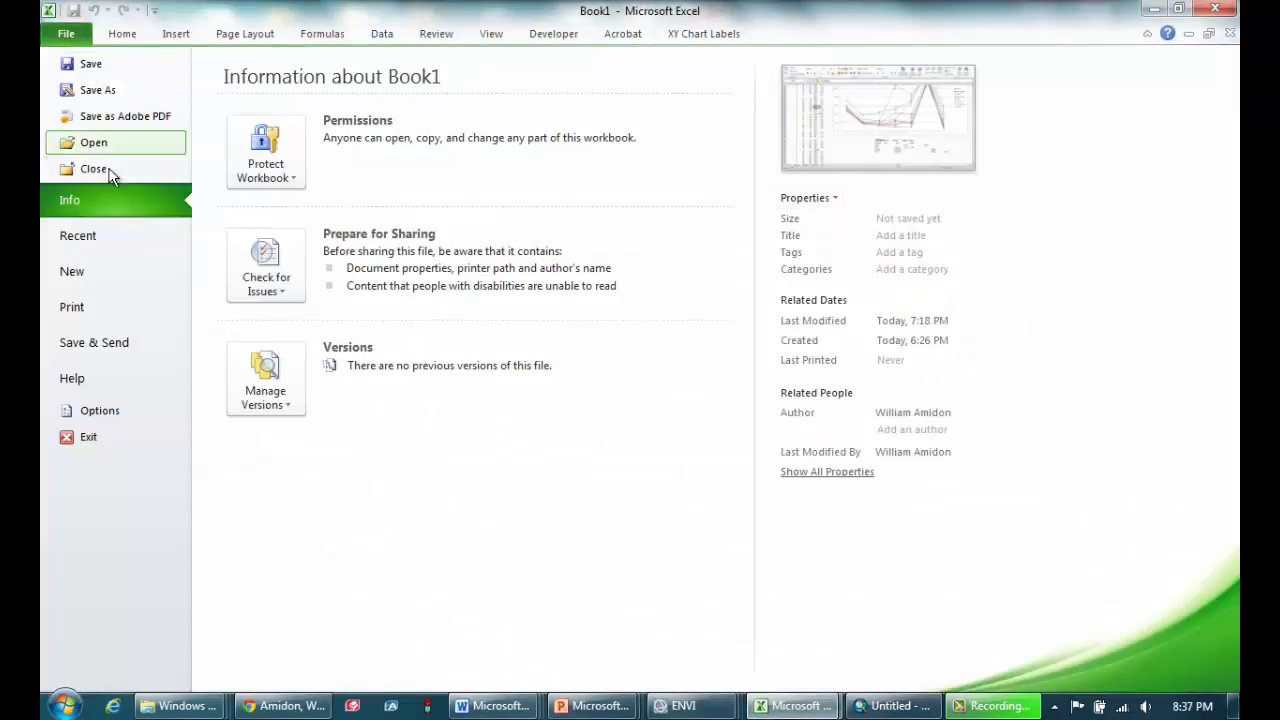
pyautogui.click(83, 277)
pyautogui.click(995, 460)
pyautogui.click(103, 203)
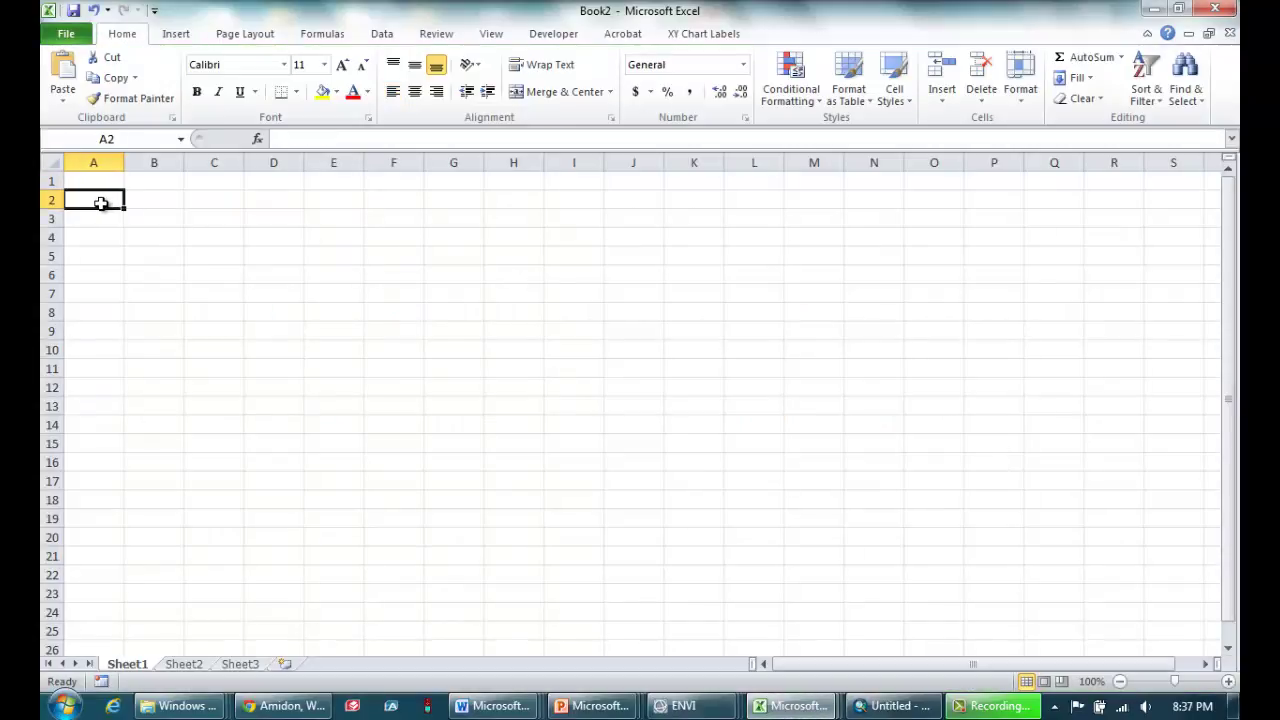
pyautogui.write('Band\t1\t48\t61\t54.15984\t1.661565 \tBand\t2\t14\t23\t19.17965\t0.836047 \tBand\t3\t11\t18\t14.25115\t1.131933 \tBand\t4\t8\t13\t10.48827\t0.805861 \tBand\t5\t5\t15\t10.23255\t1.339983 \tBand\t6\t119\t123\t120.8442\t0.650553 \tBand\t7\t1\t45\t6.828258\t1.157655')
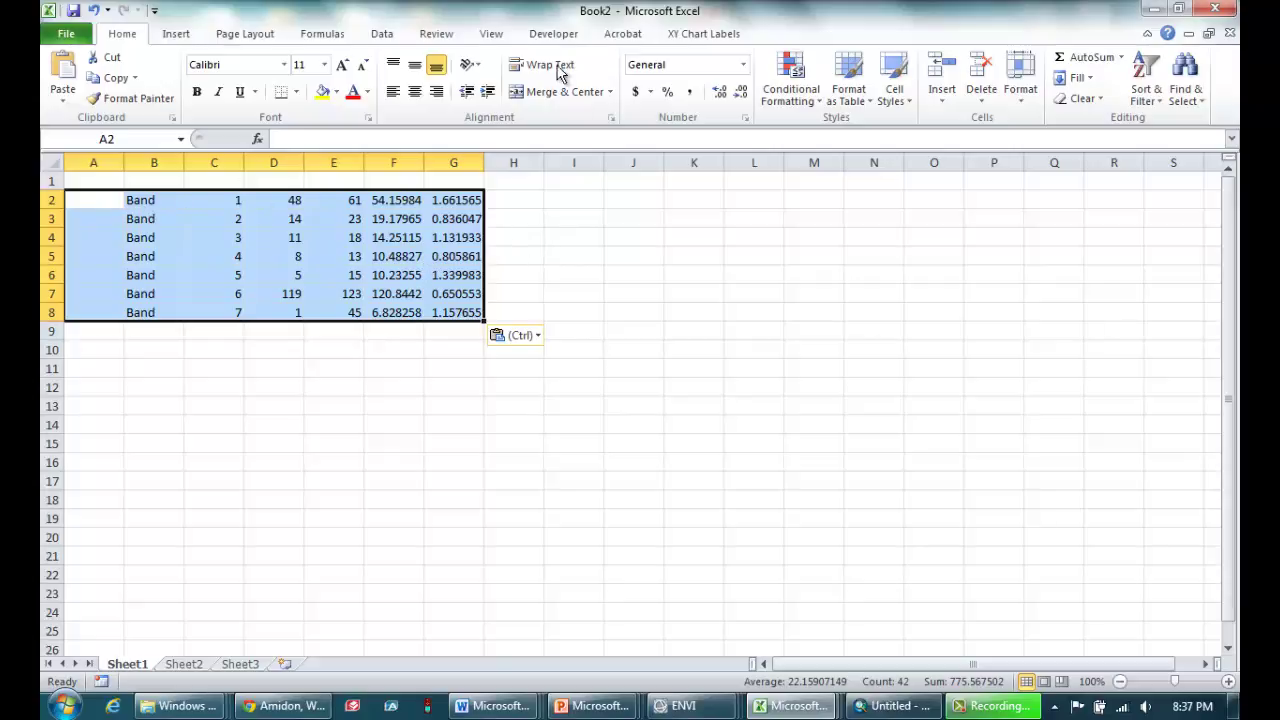
pyautogui.click(380, 36)
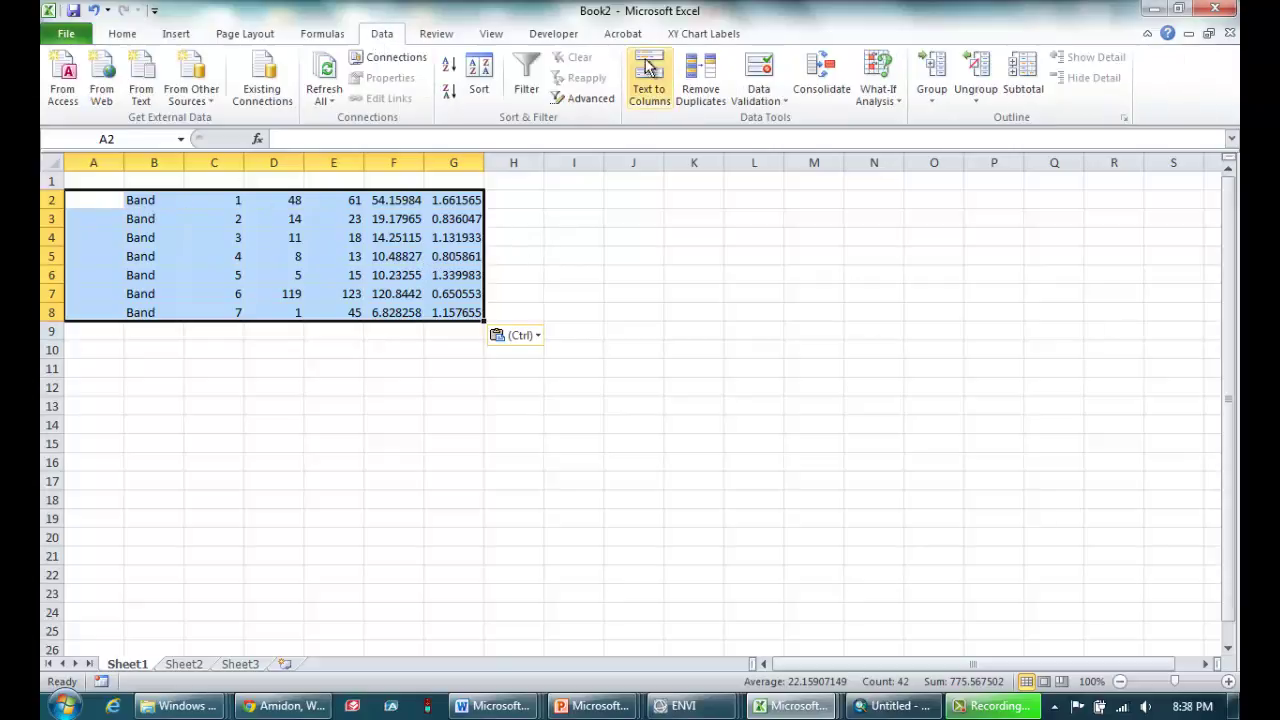
pyautogui.click(645, 100)
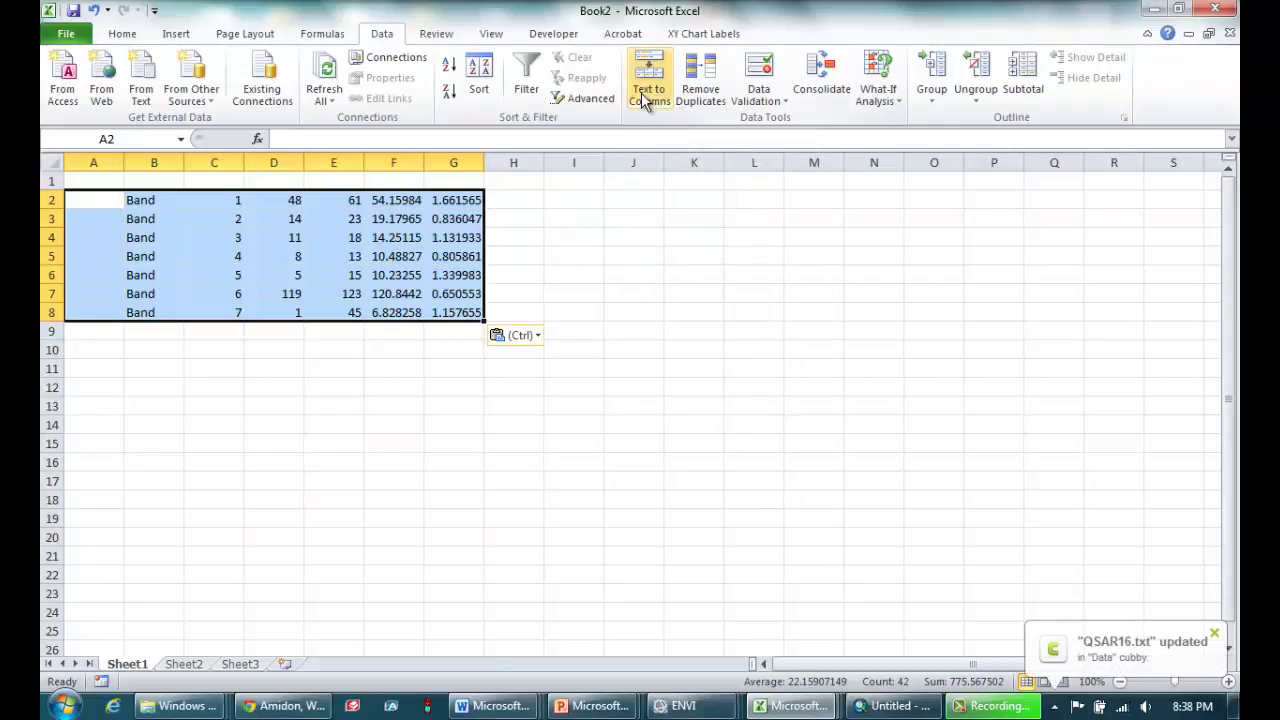
pyautogui.click(595, 292)
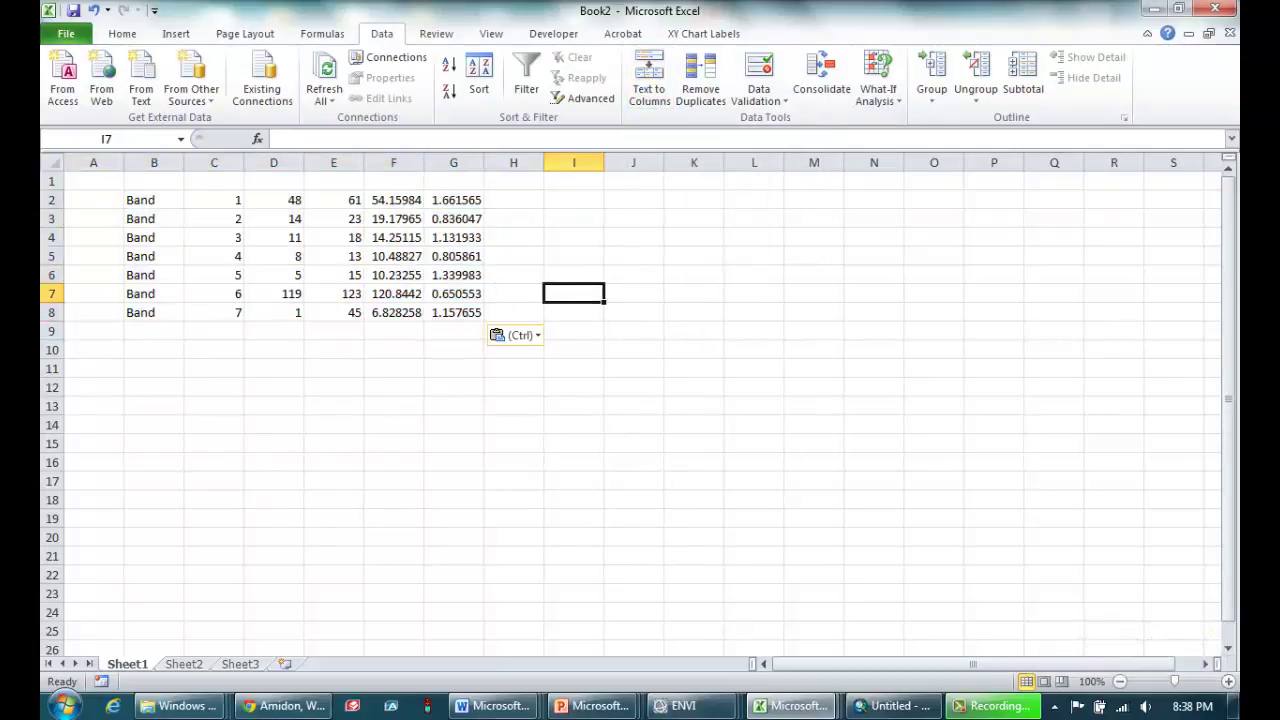
# - Check the ENVI statistics, then label cell A1 'water' in bold
pyautogui.moveTo(683, 706)
pyautogui.click(1048, 608)
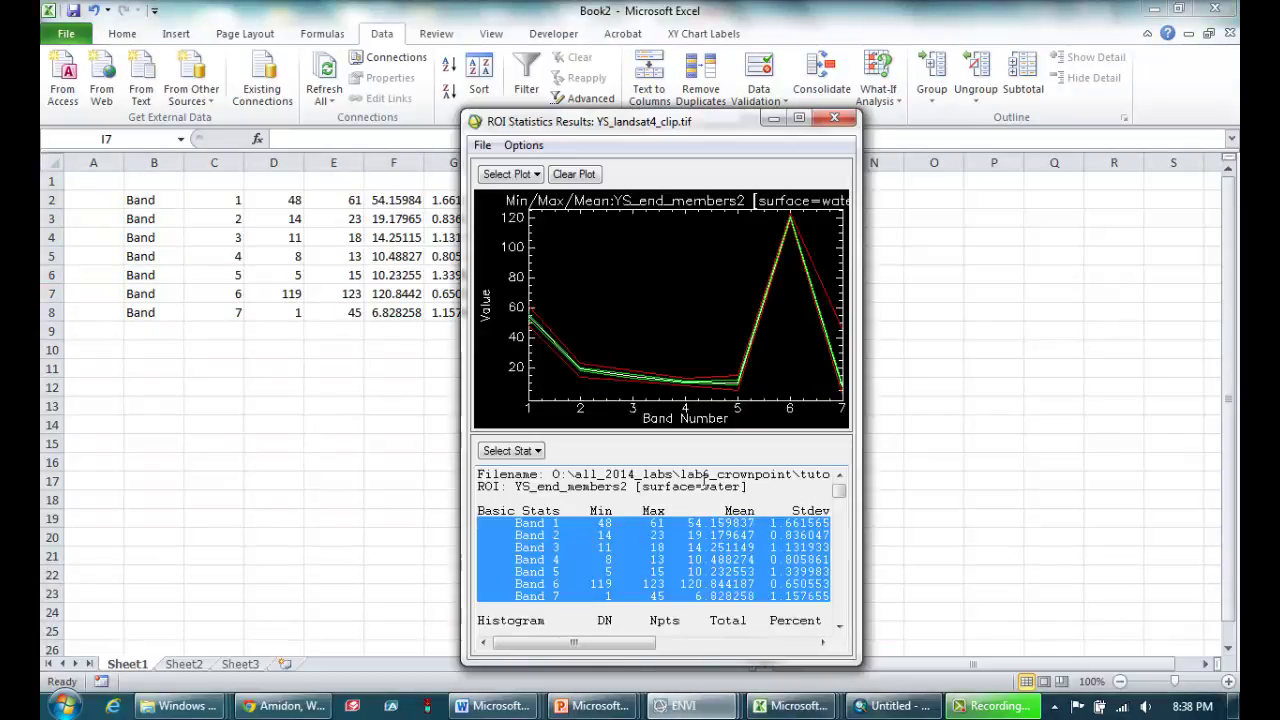
pyautogui.click(288, 365)
pyautogui.click(95, 176)
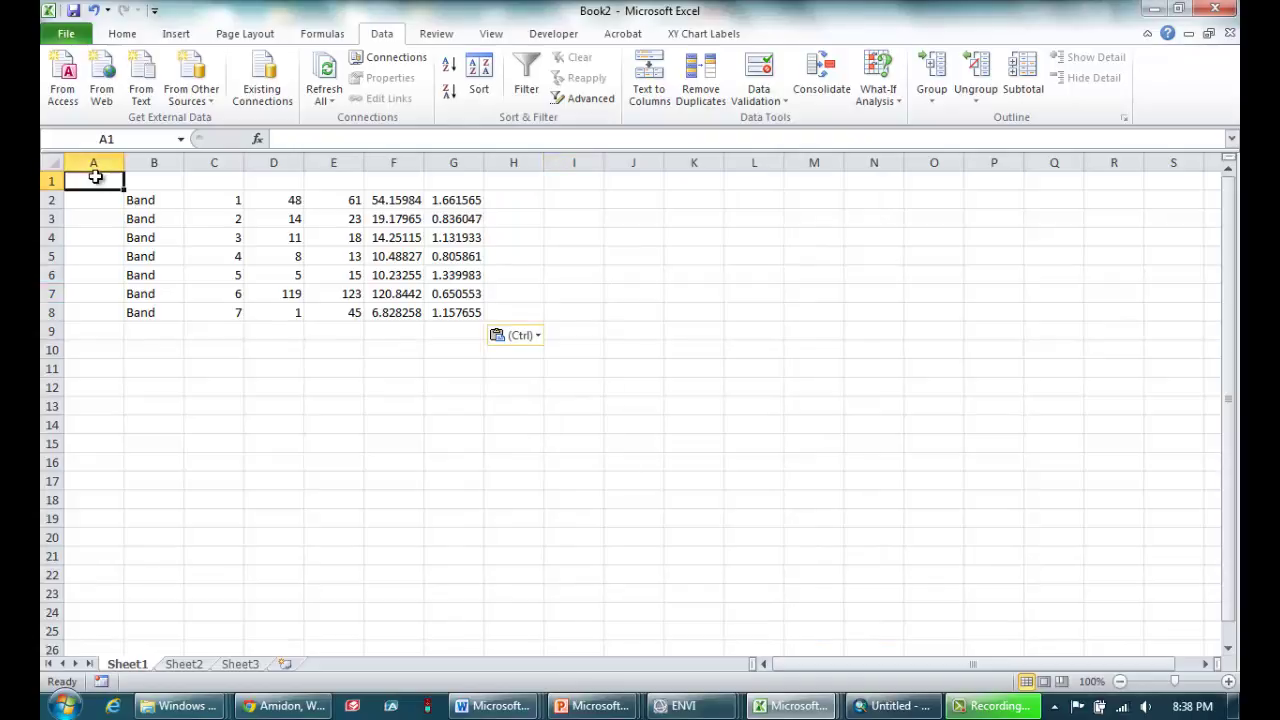
pyautogui.write('water')
pyautogui.press('Return')
pyautogui.click(192, 369)
pyautogui.click(98, 182)
pyautogui.click(65, 38)
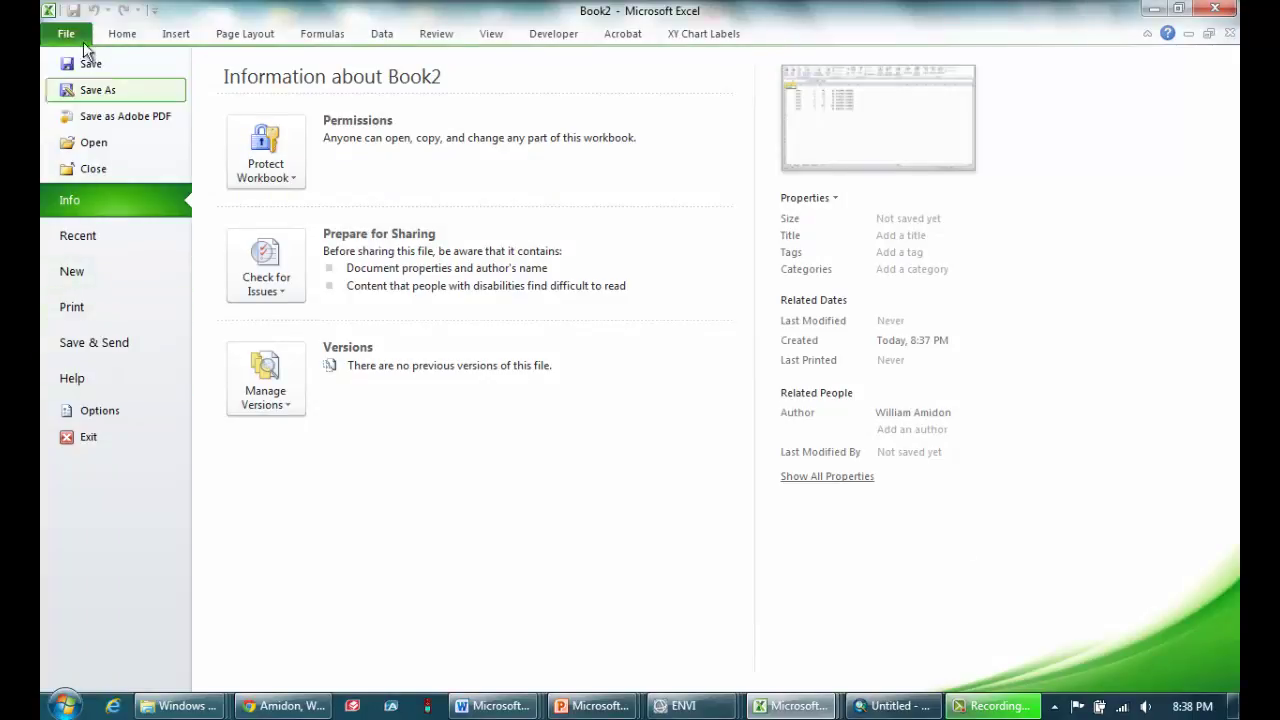
pyautogui.click(120, 34)
pyautogui.click(194, 94)
# - Add headings band, min, max, mean and std from C1 and bold row 1
pyautogui.click(220, 179)
pyautogui.write('band')
pyautogui.press('Tab')
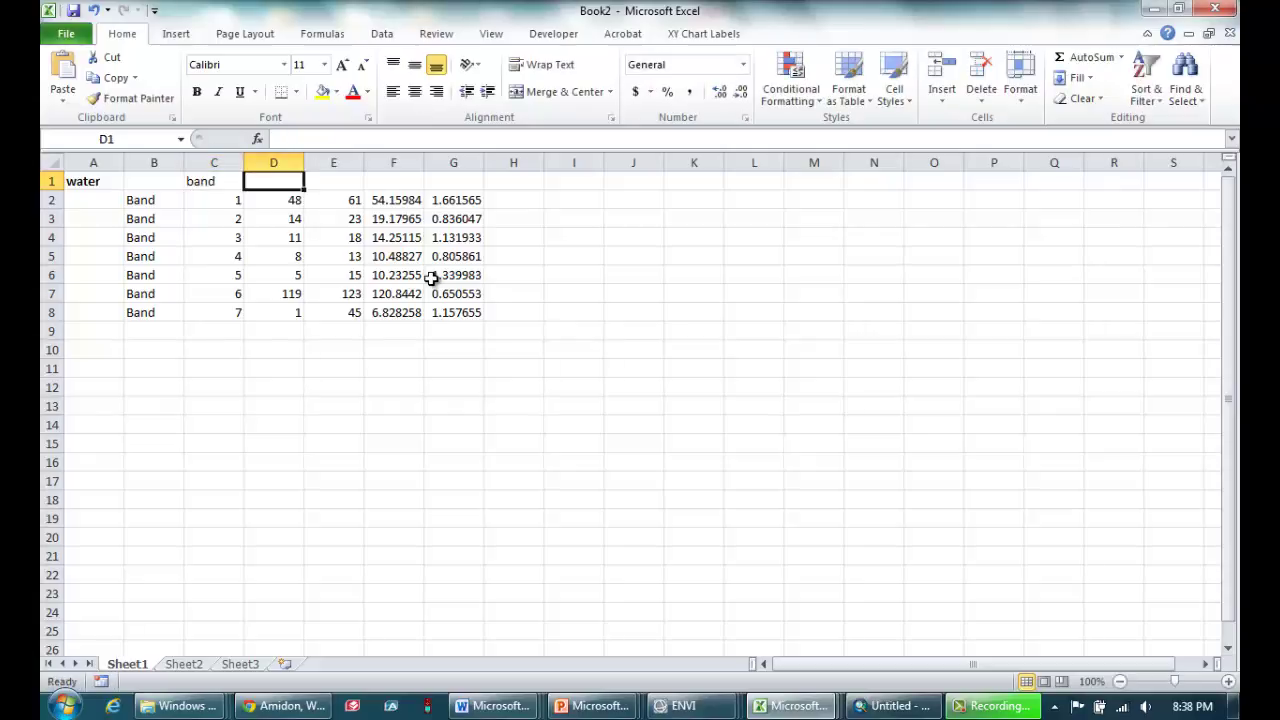
pyautogui.write('min')
pyautogui.press('Tab')
pyautogui.write('max')
pyautogui.press('Tab')
pyautogui.write('mean')
pyautogui.press('Tab')
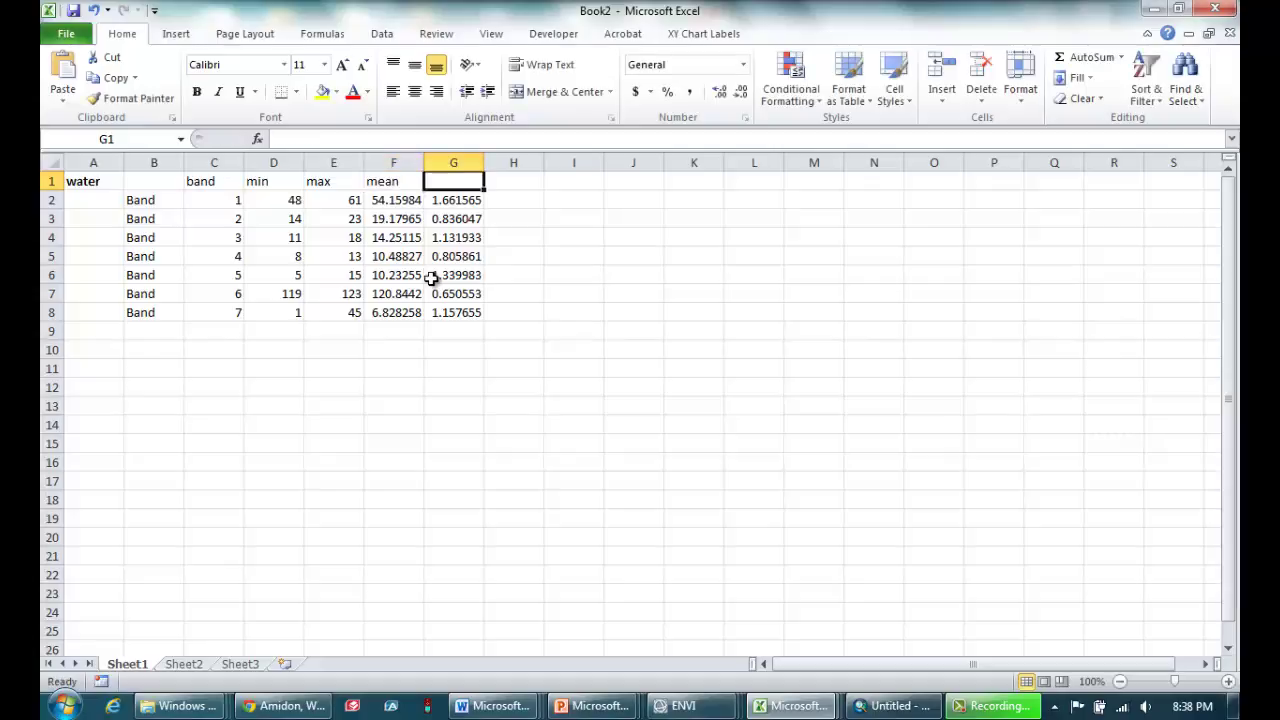
pyautogui.write('stdev')
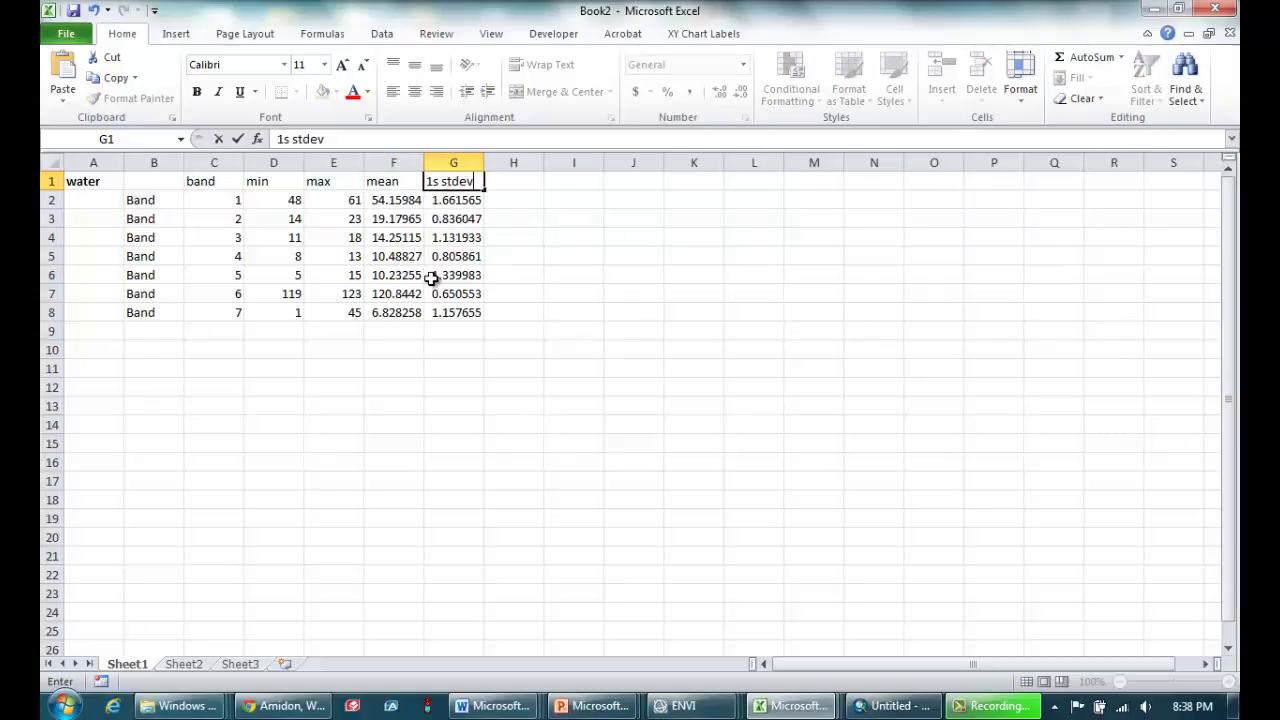
pyautogui.click(437, 347)
pyautogui.click(51, 181)
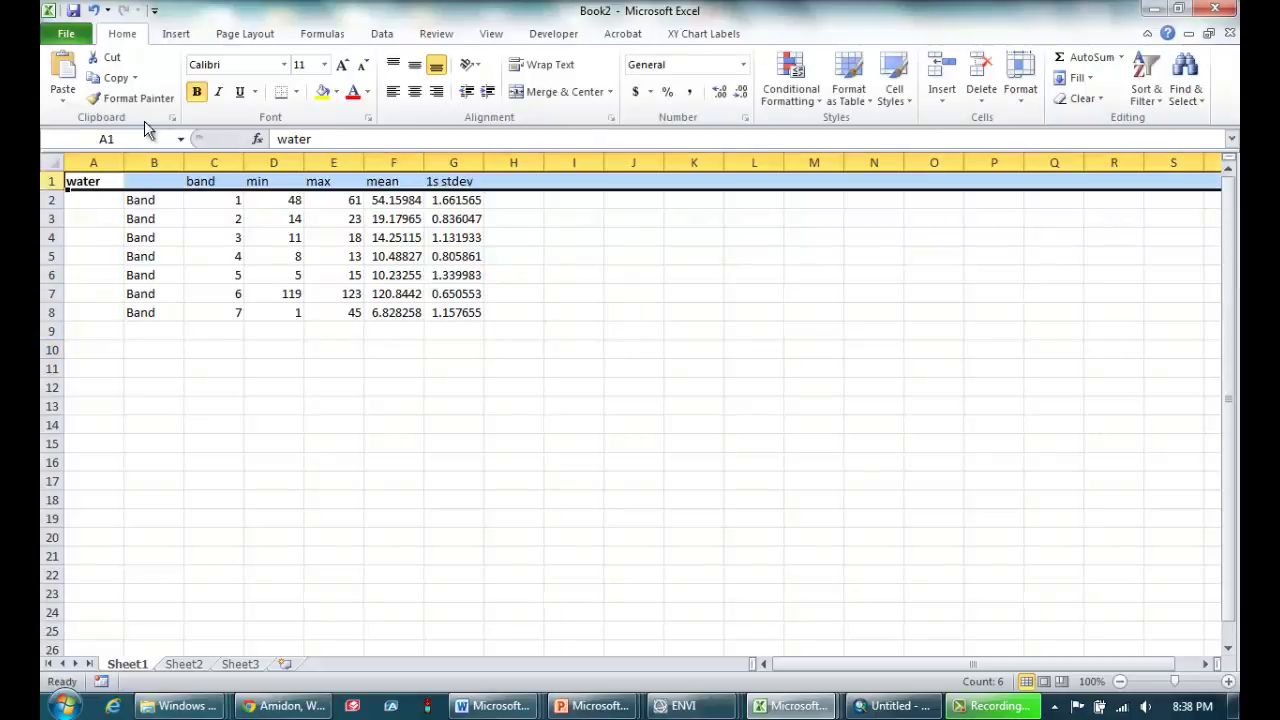
pyautogui.click(196, 92)
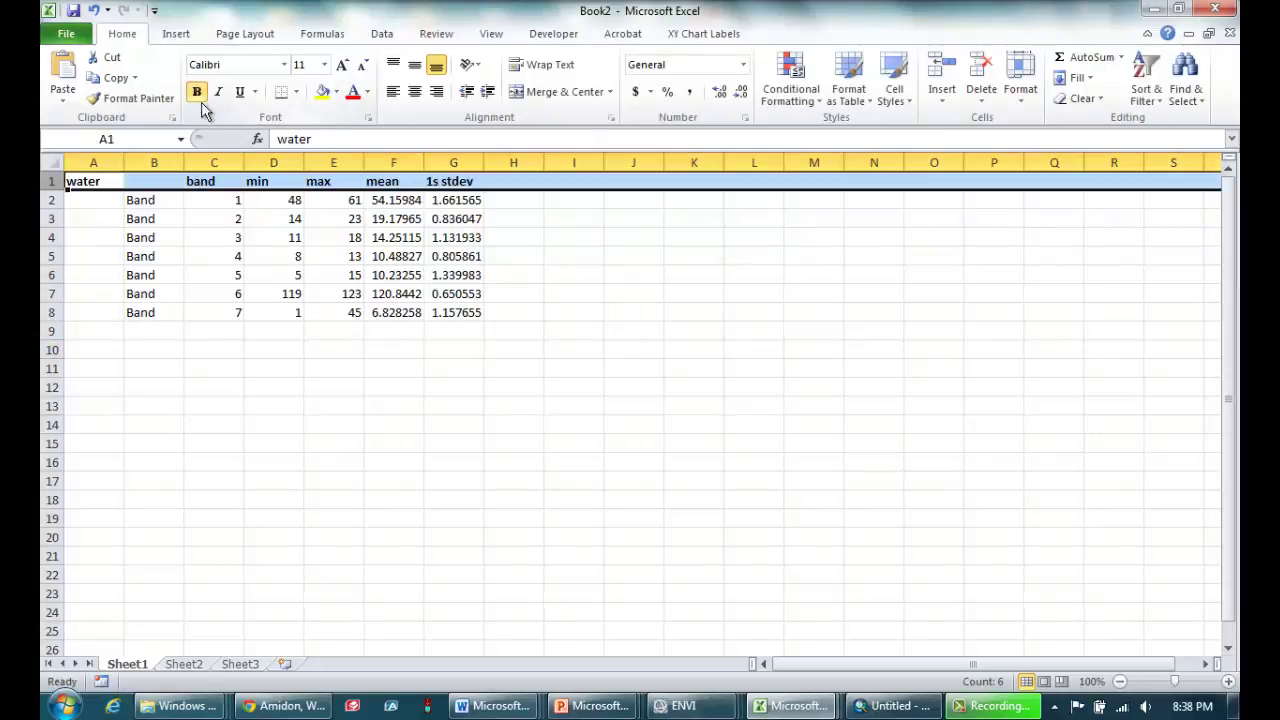
pyautogui.click(277, 369)
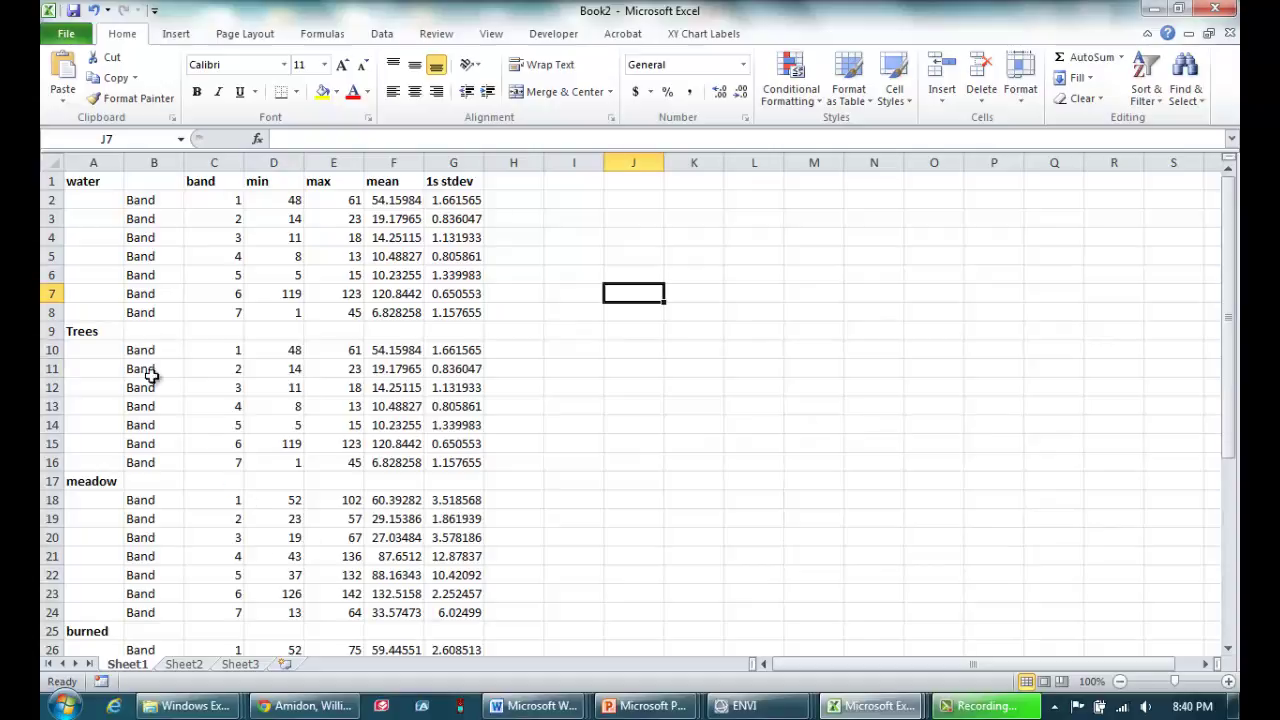
# - Review the water, Trees, meadow, burned and Bedrock section labels down the sheet
pyautogui.click(83, 181)
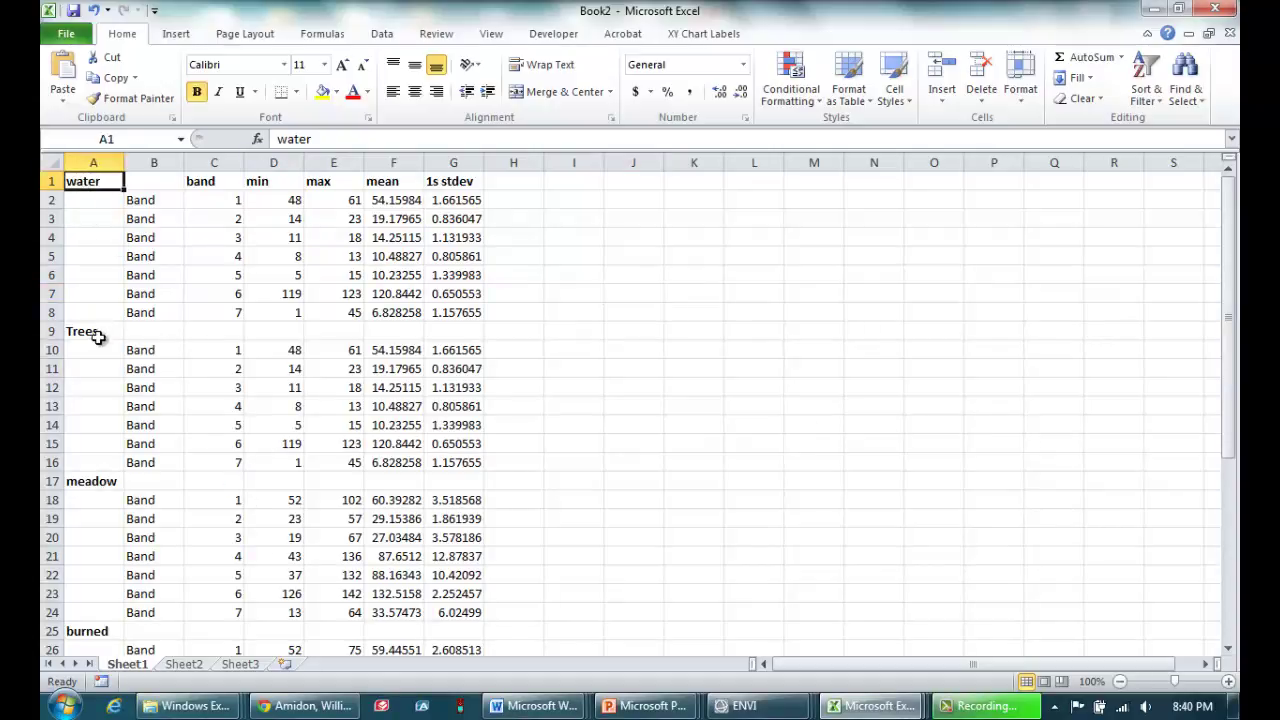
pyautogui.click(92, 334)
pyautogui.click(100, 483)
pyautogui.scroll(-1, 137, 582)
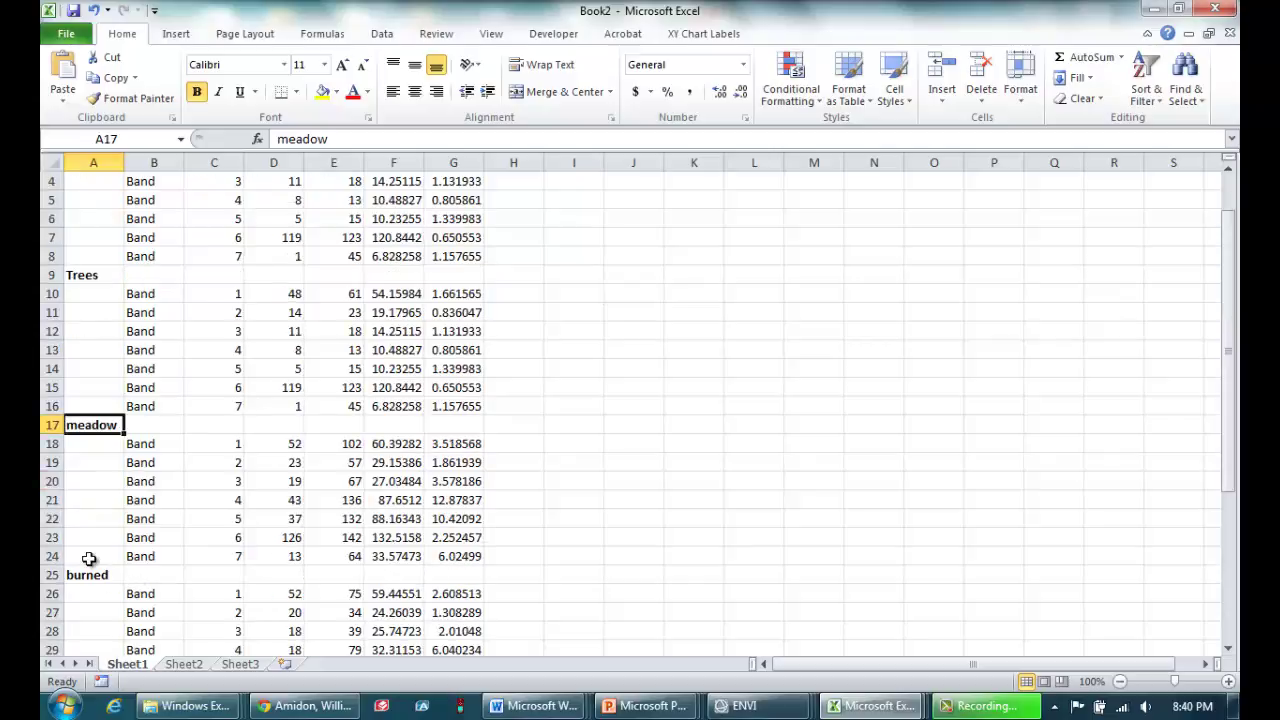
pyautogui.click(94, 575)
pyautogui.scroll(-3, 94, 577)
pyautogui.click(95, 556)
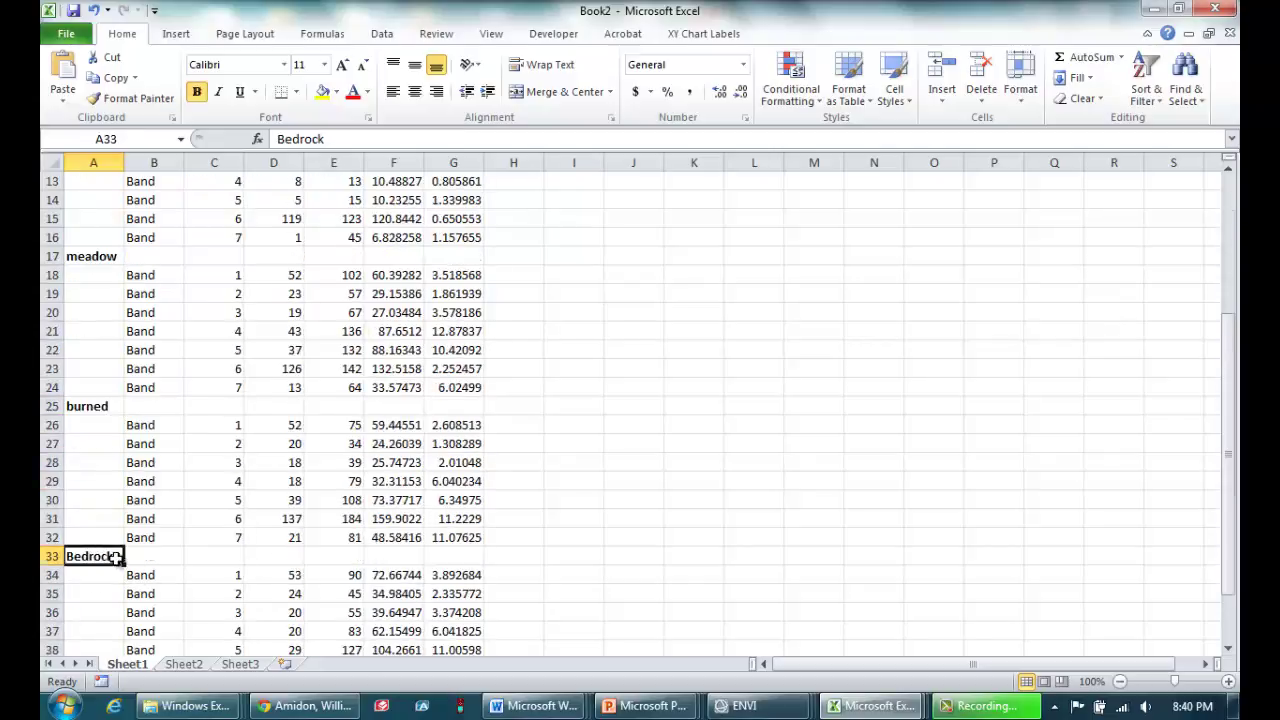
pyautogui.scroll(1, 105, 556)
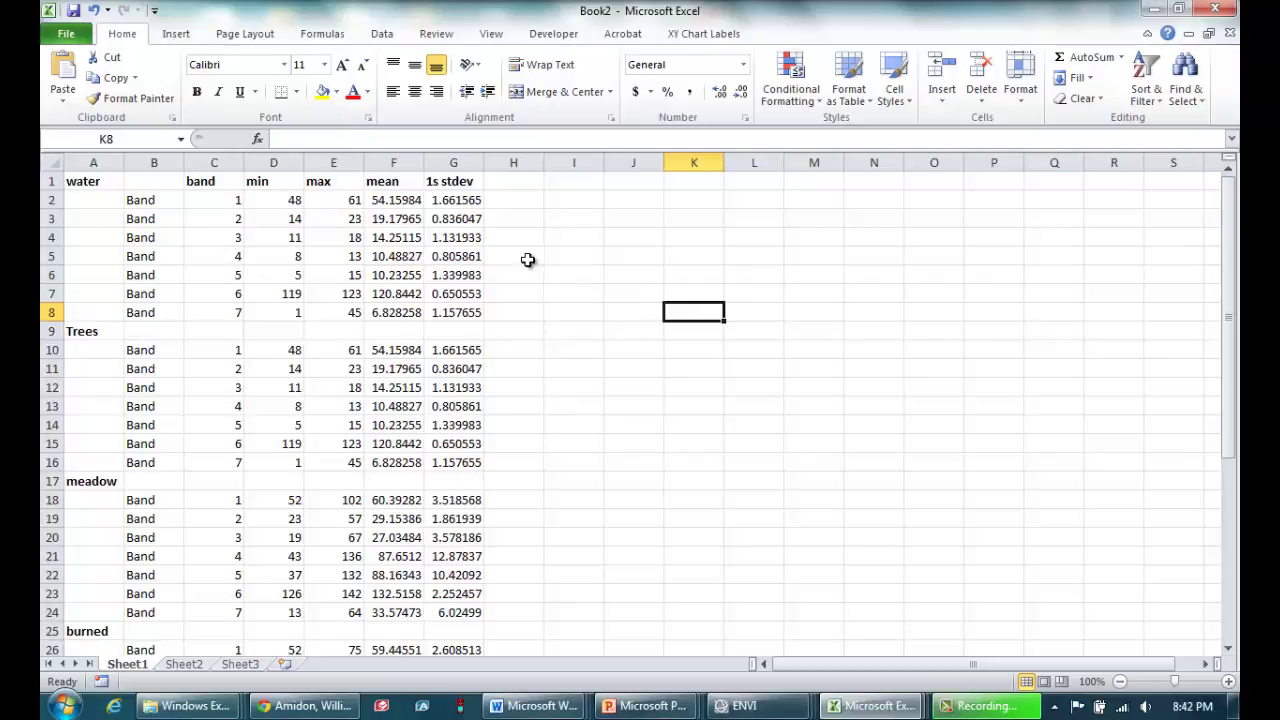
# - Plot the water means F2:F8 as a line chart with markers beside the table
pyautogui.moveTo(388, 200); pyautogui.dragTo(410, 300)
pyautogui.click(176, 34)
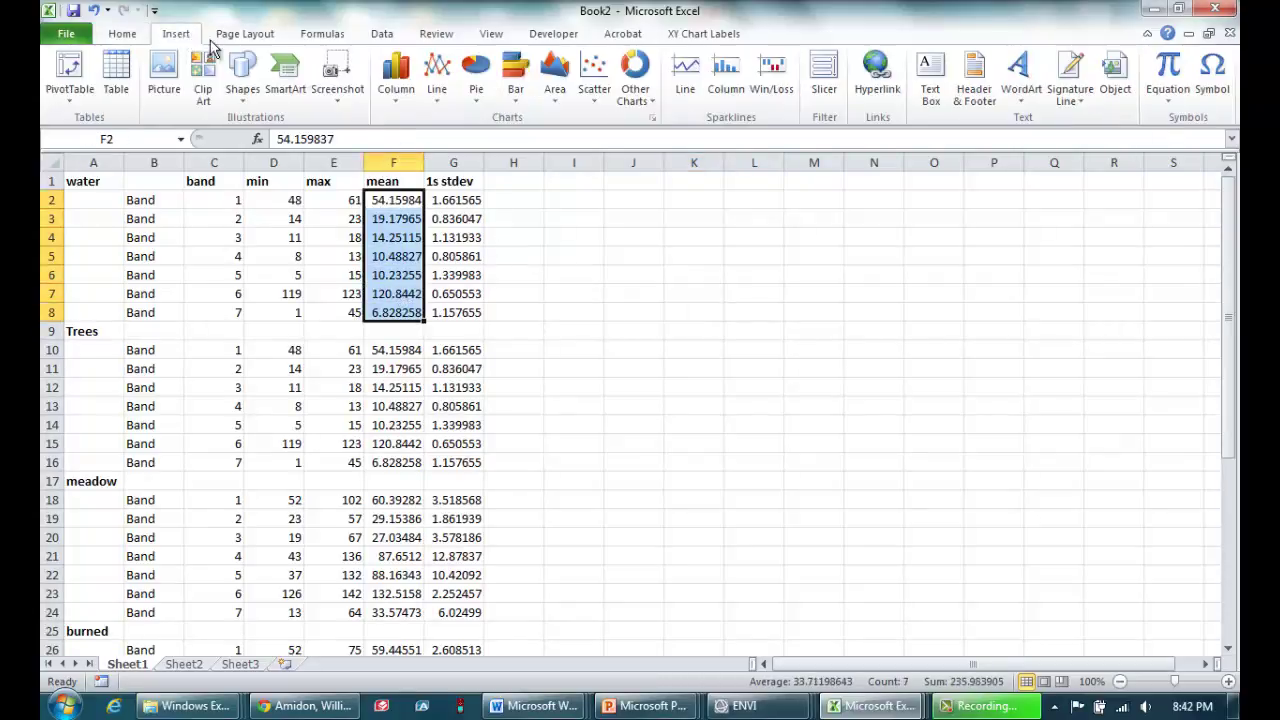
pyautogui.click(442, 76)
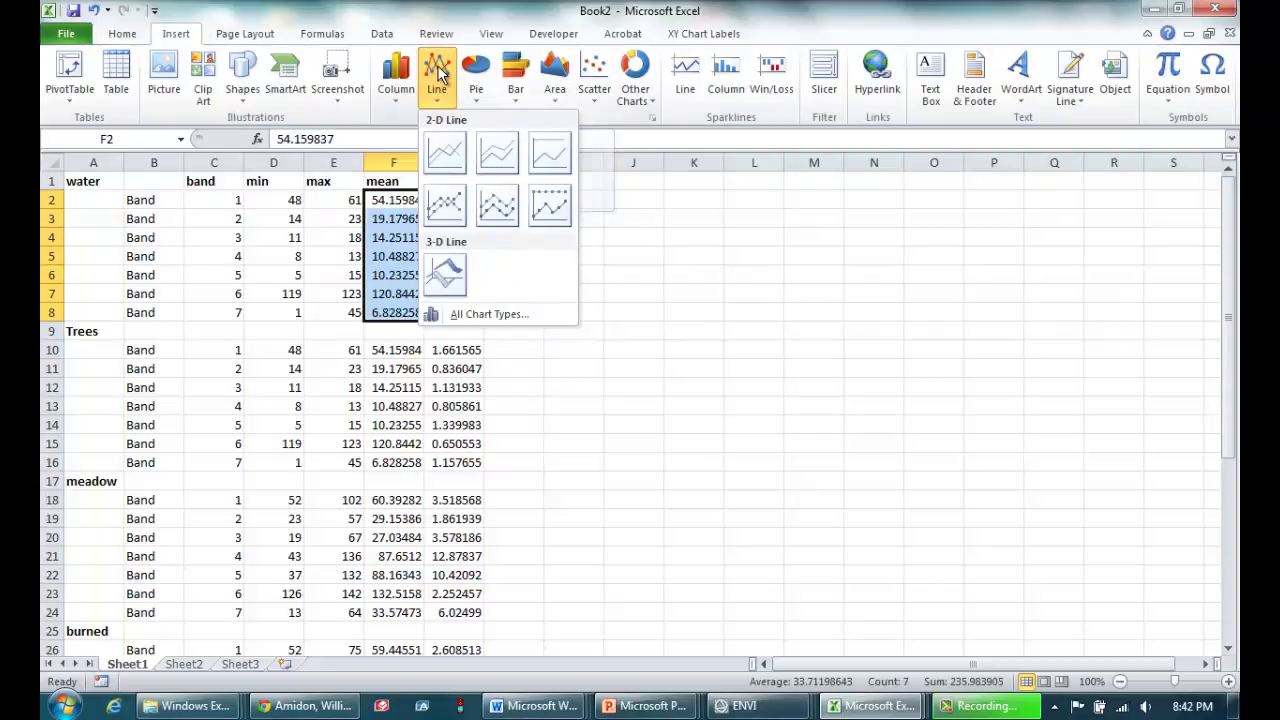
pyautogui.click(446, 208)
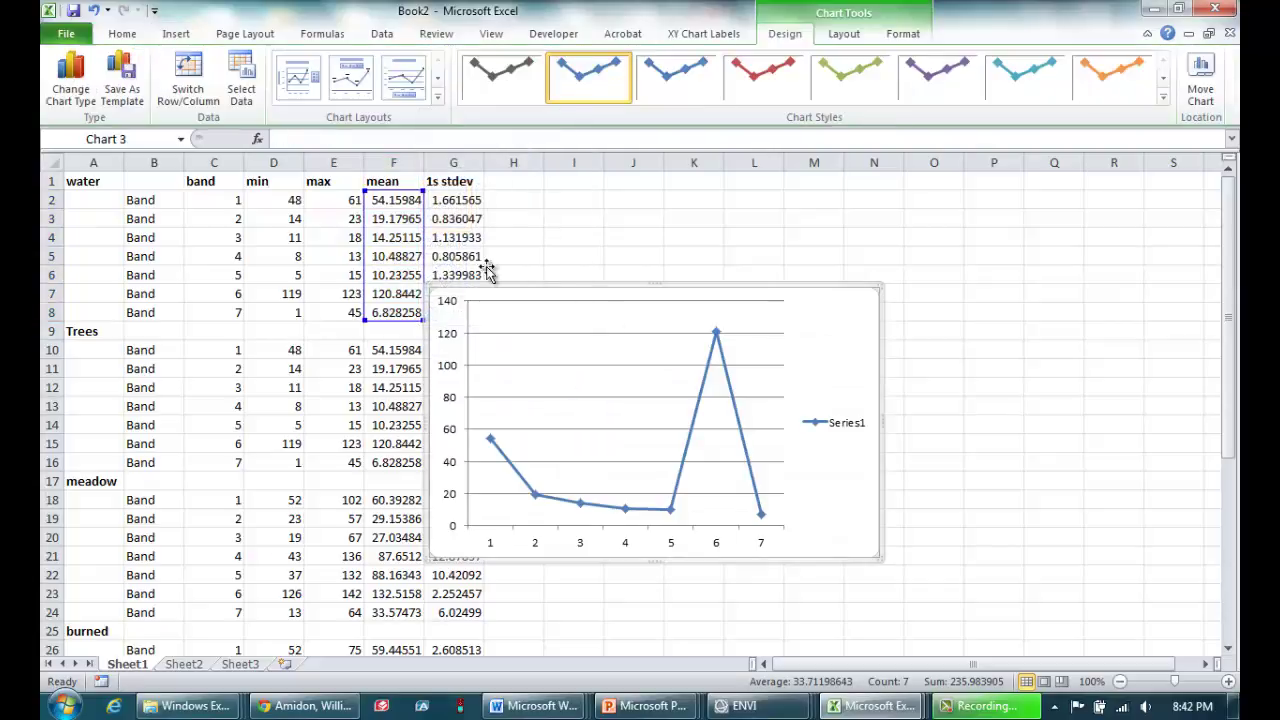
pyautogui.moveTo(829, 306); pyautogui.dragTo(1019, 275)
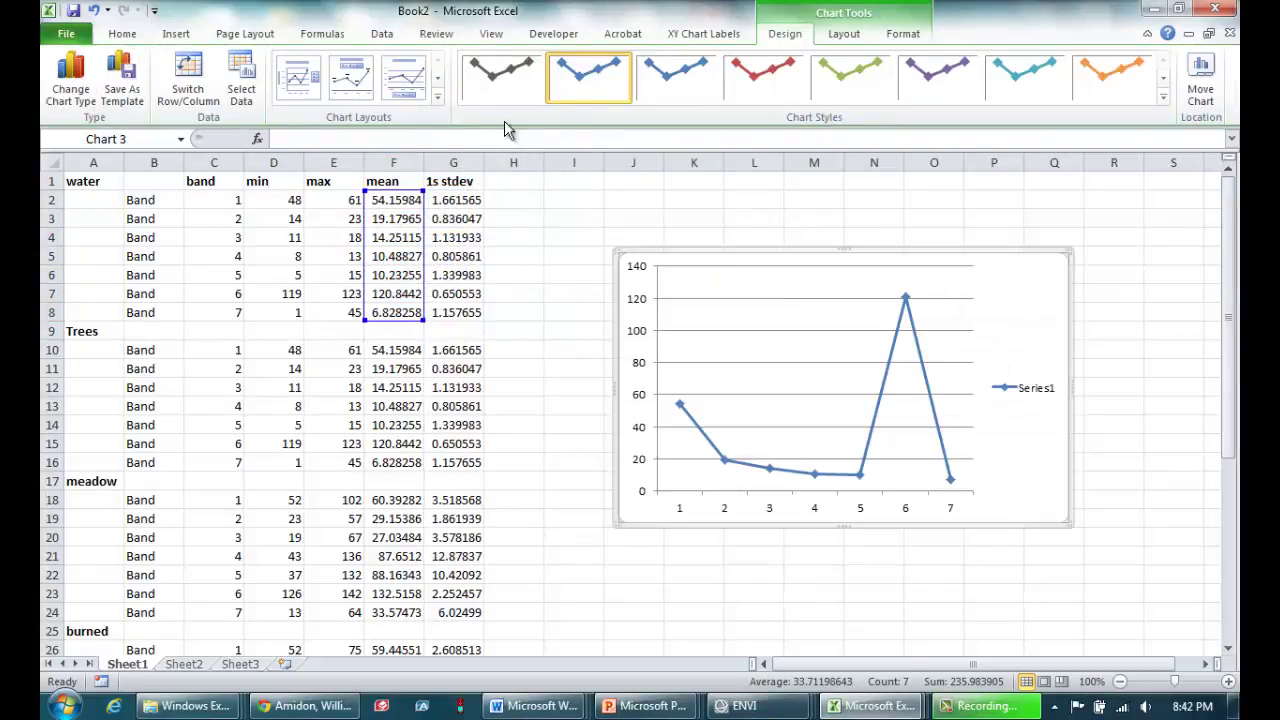
# - Rename the chart's Series1 to 'water' in Select Data Source
pyautogui.click(241, 92)
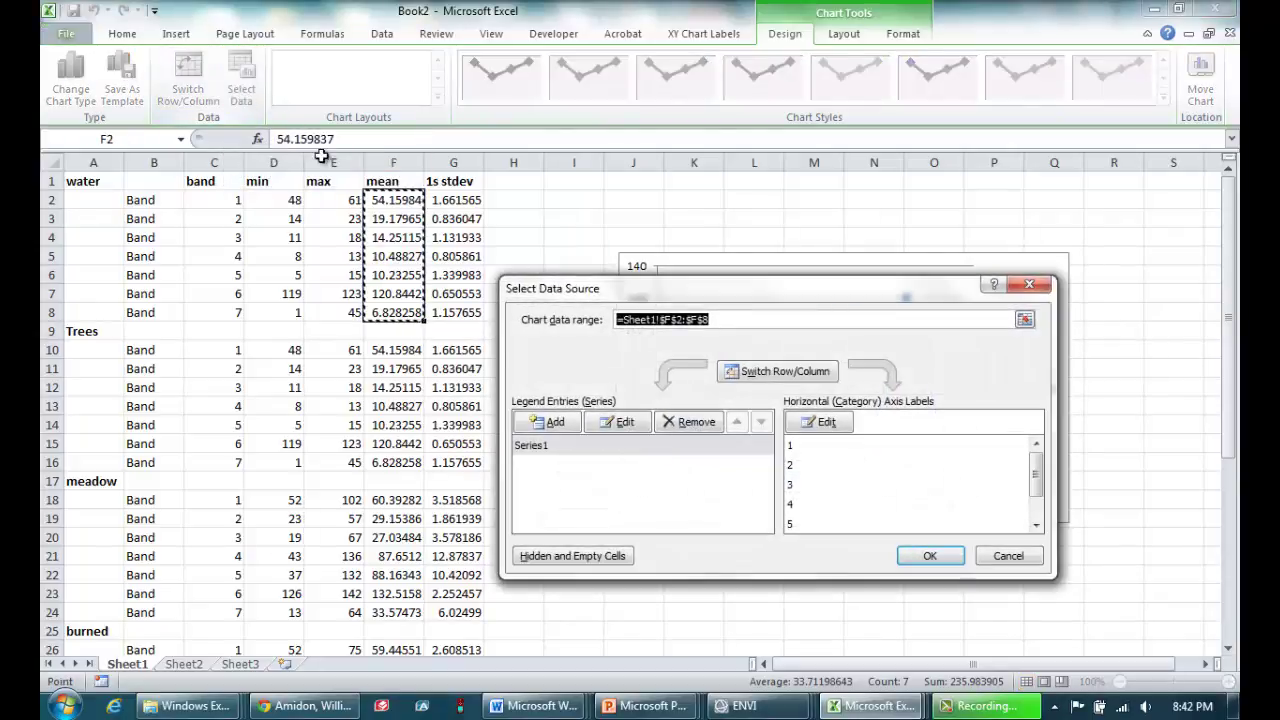
pyautogui.click(540, 448)
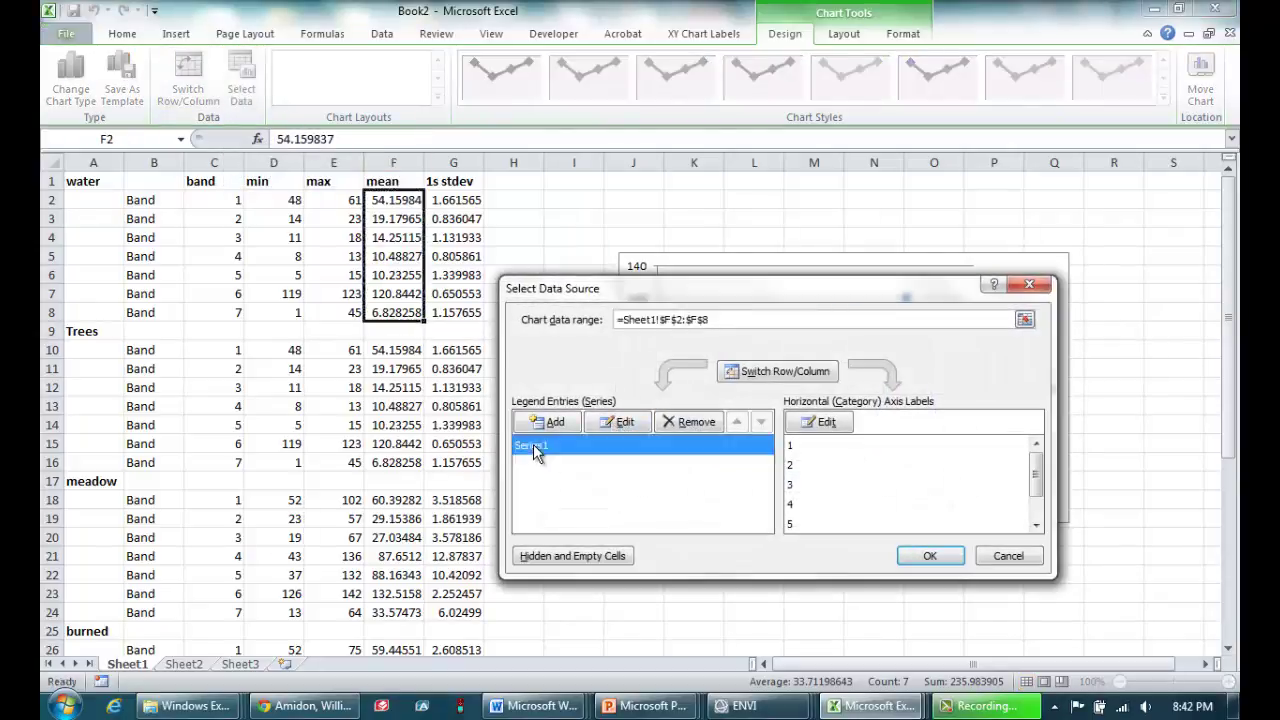
pyautogui.click(610, 422)
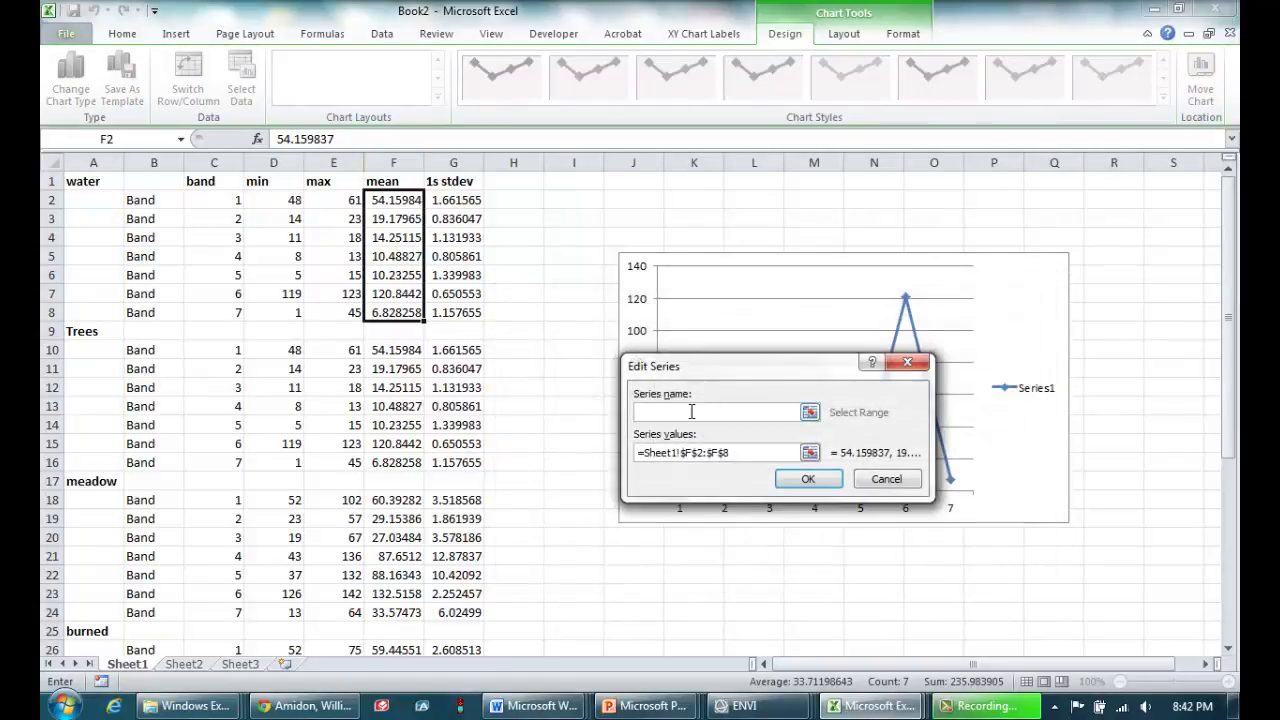
pyautogui.write('water')
pyautogui.click(808, 479)
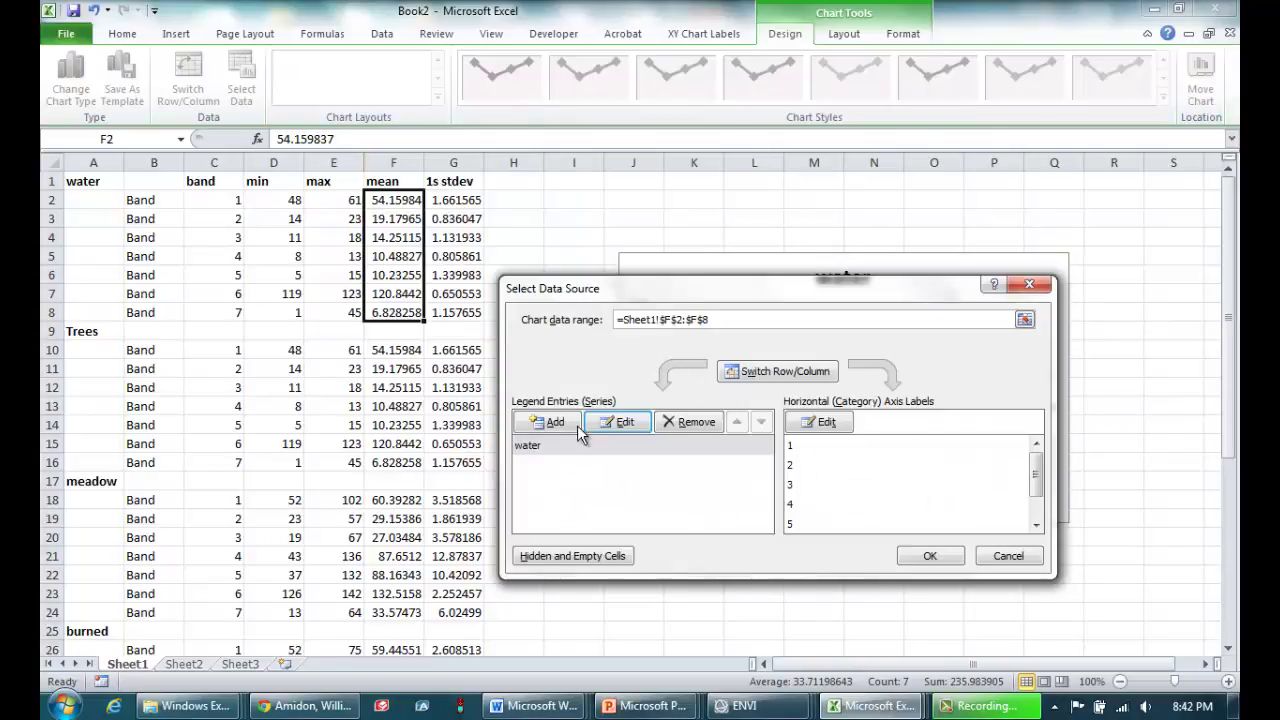
# - Add a 'trees' series with values F10:F16 and accept the chart's data series
pyautogui.click(545, 426)
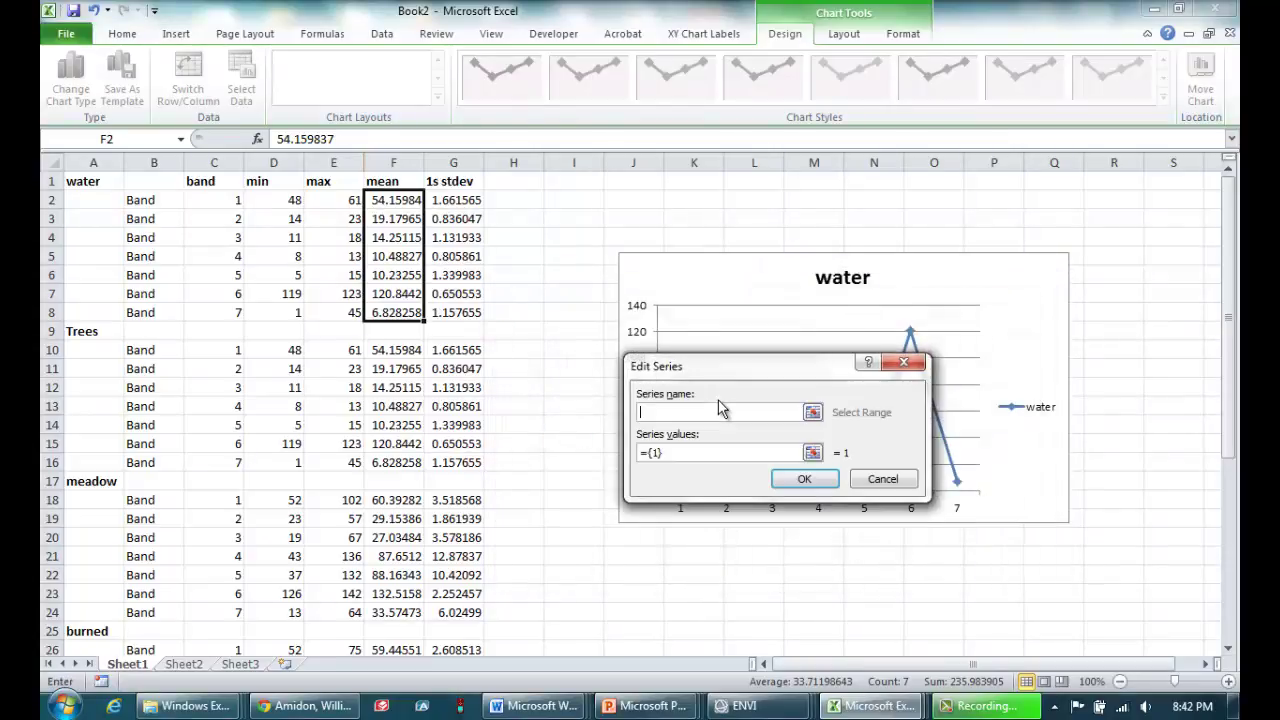
pyautogui.write('trees')
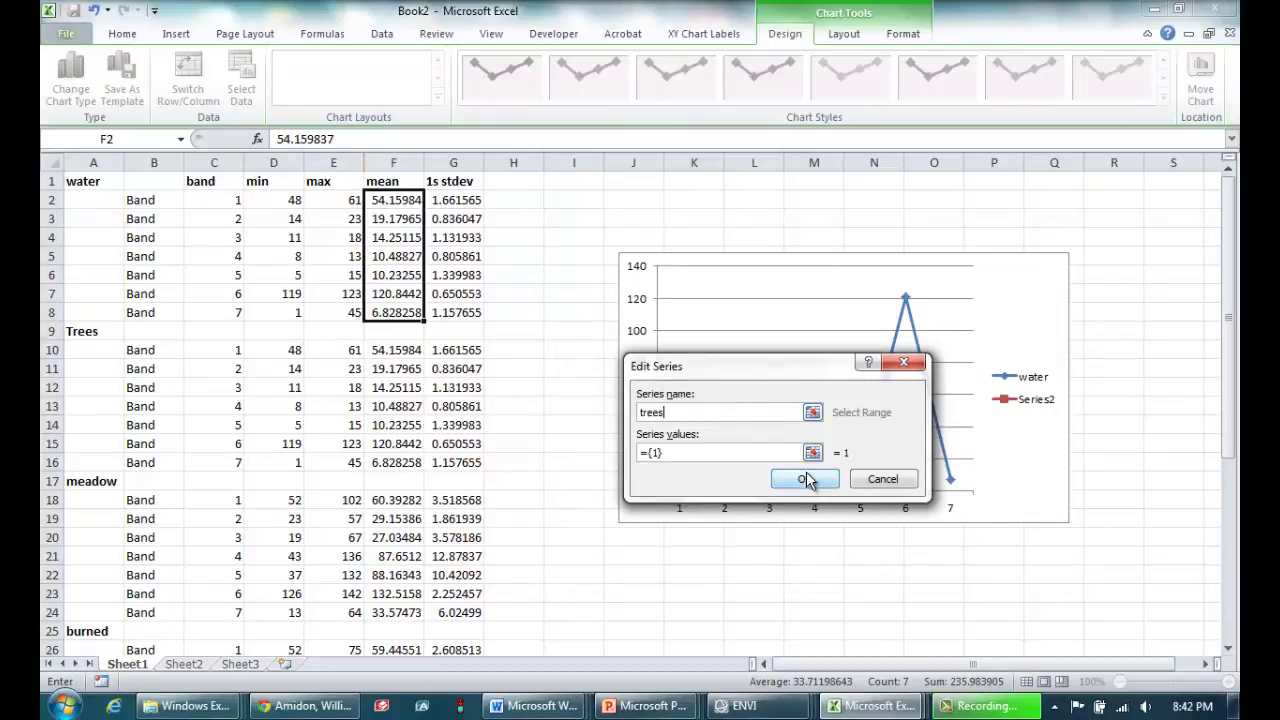
pyautogui.click(813, 455)
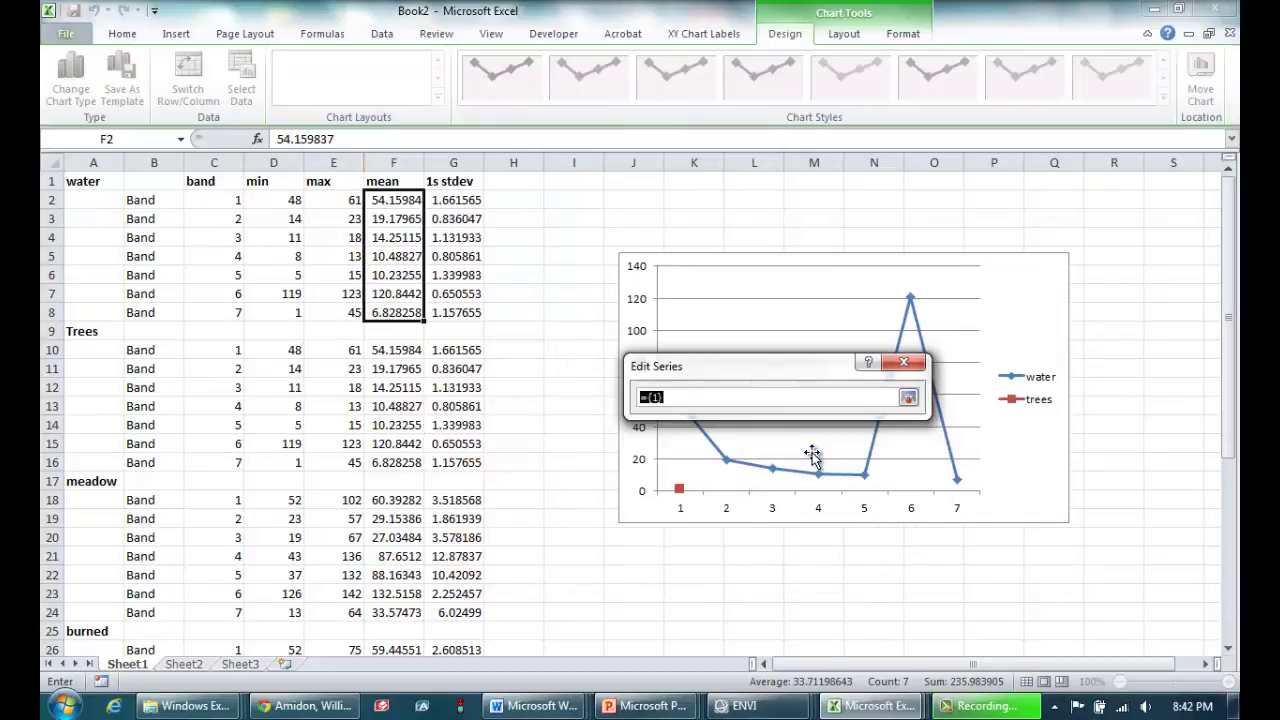
pyautogui.moveTo(410, 350); pyautogui.dragTo(412, 462)
pyautogui.click(908, 397)
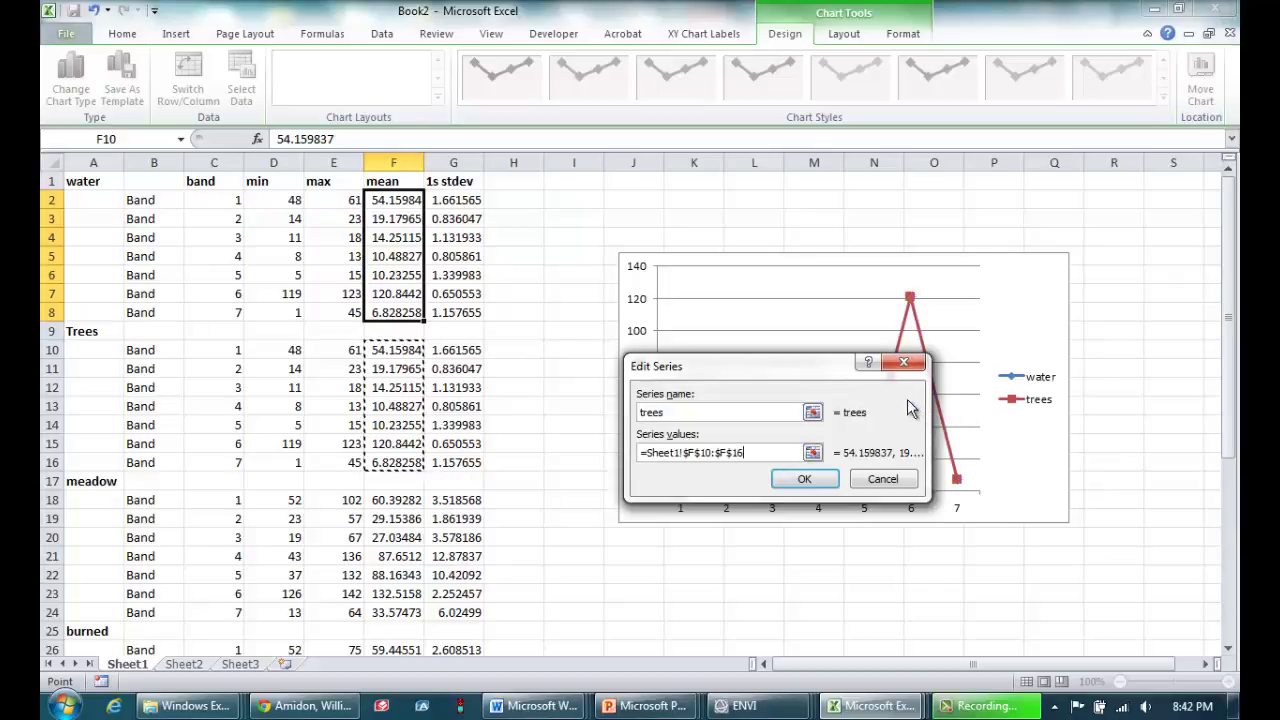
pyautogui.click(800, 479)
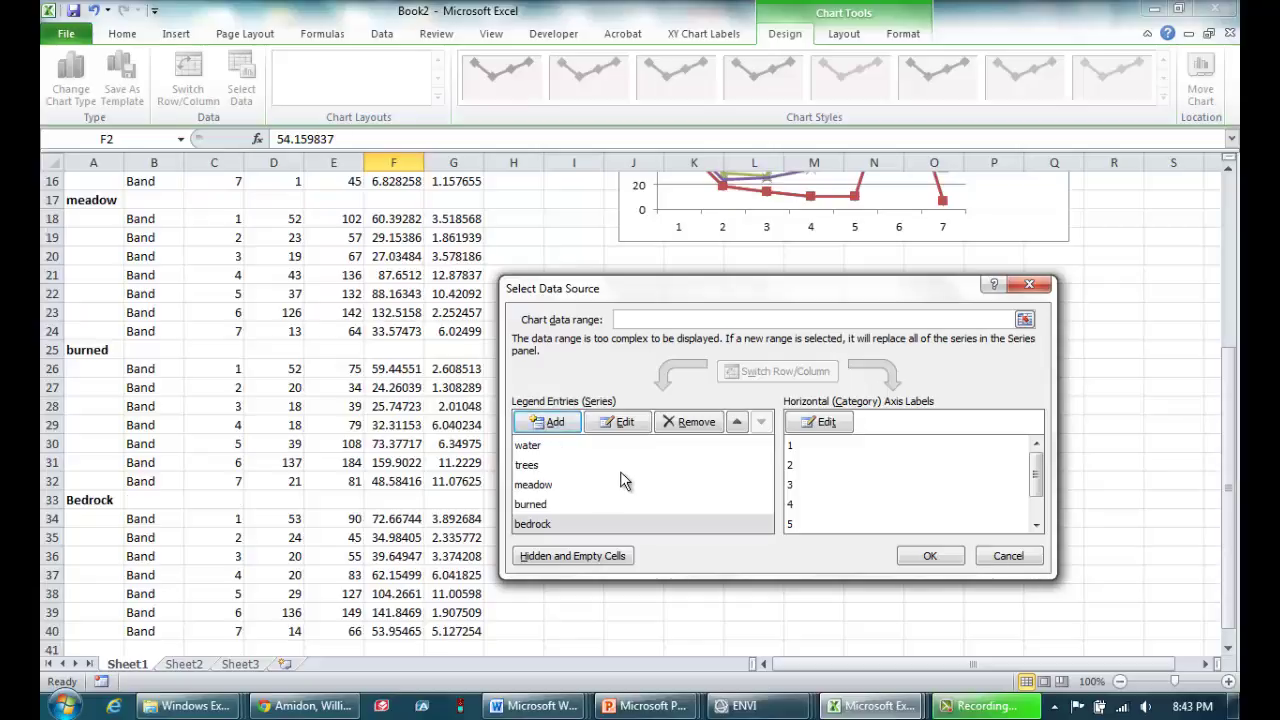
pyautogui.click(532, 452)
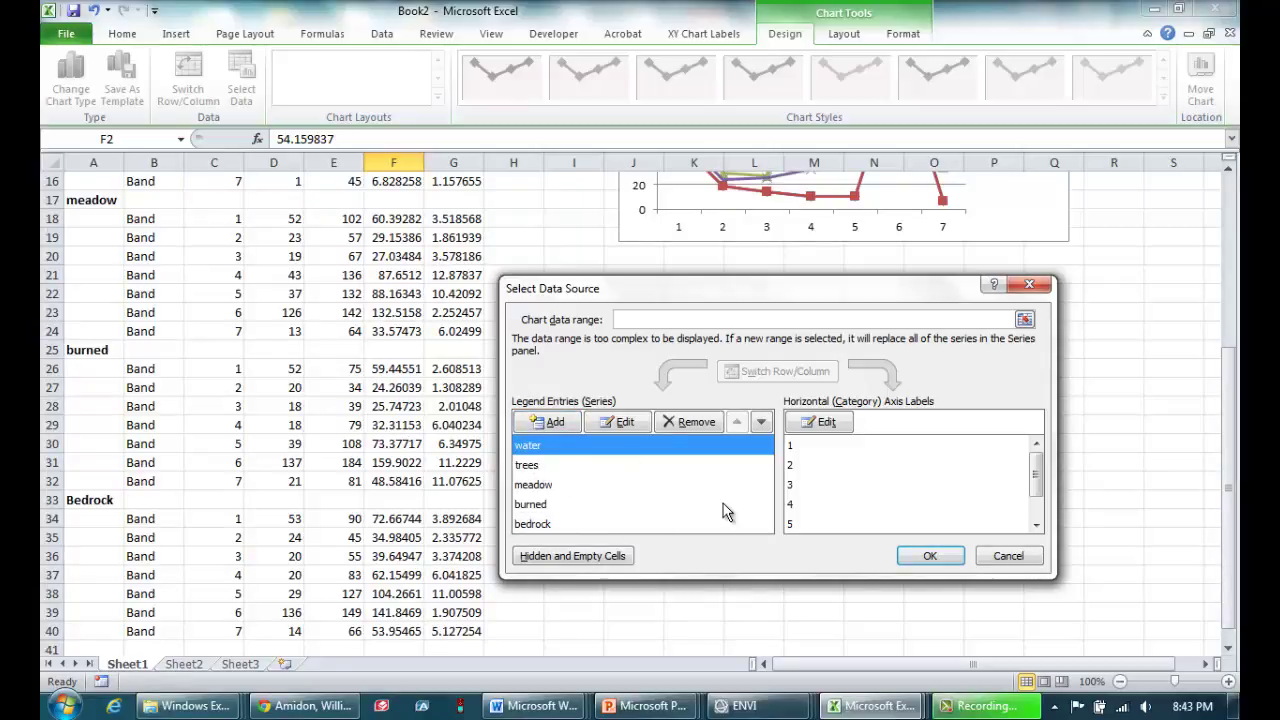
pyautogui.click(929, 558)
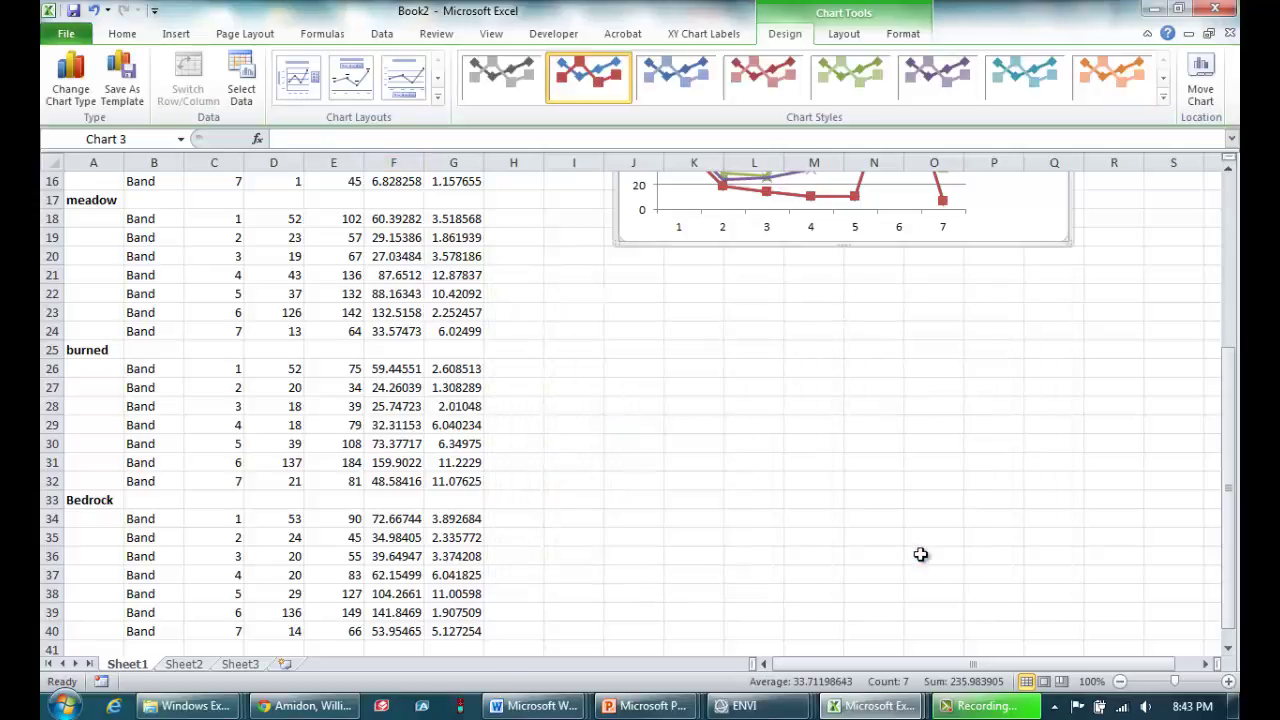
# - Resize the five-surface band line chart larger to read its band 6 peaks
pyautogui.scroll(5, 900, 552)
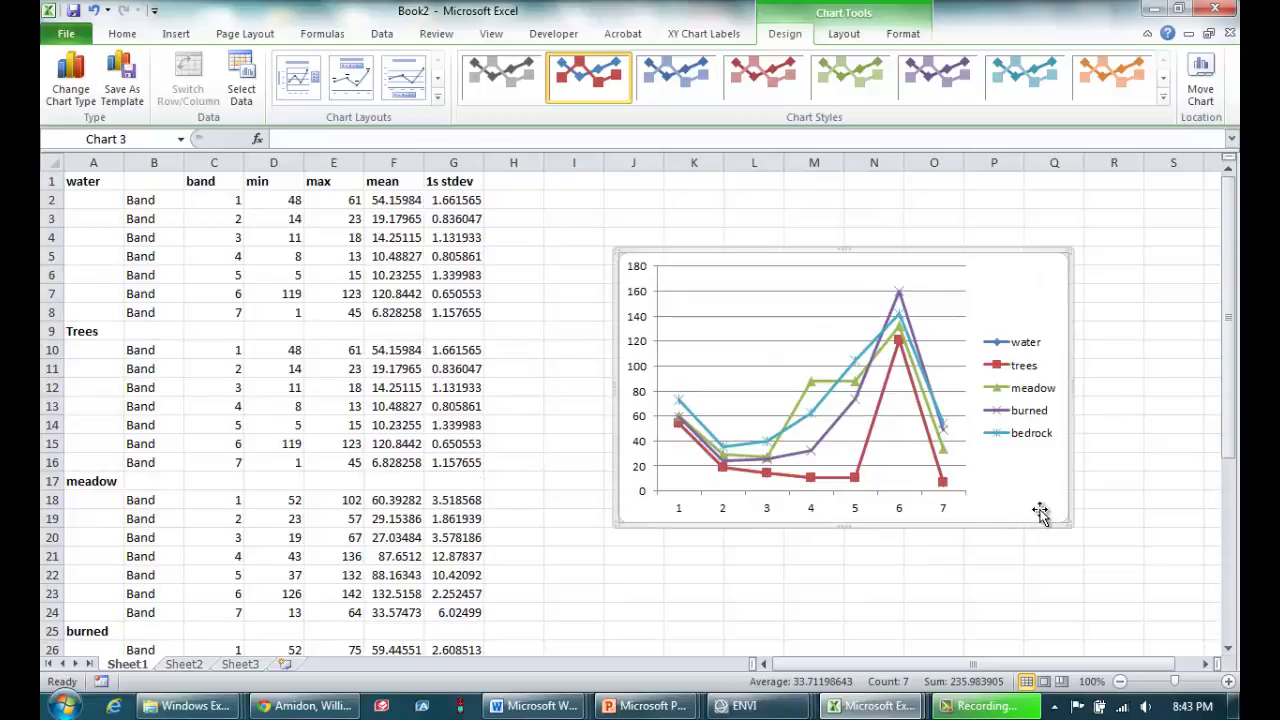
pyautogui.moveTo(1067, 524); pyautogui.dragTo(1104, 519)
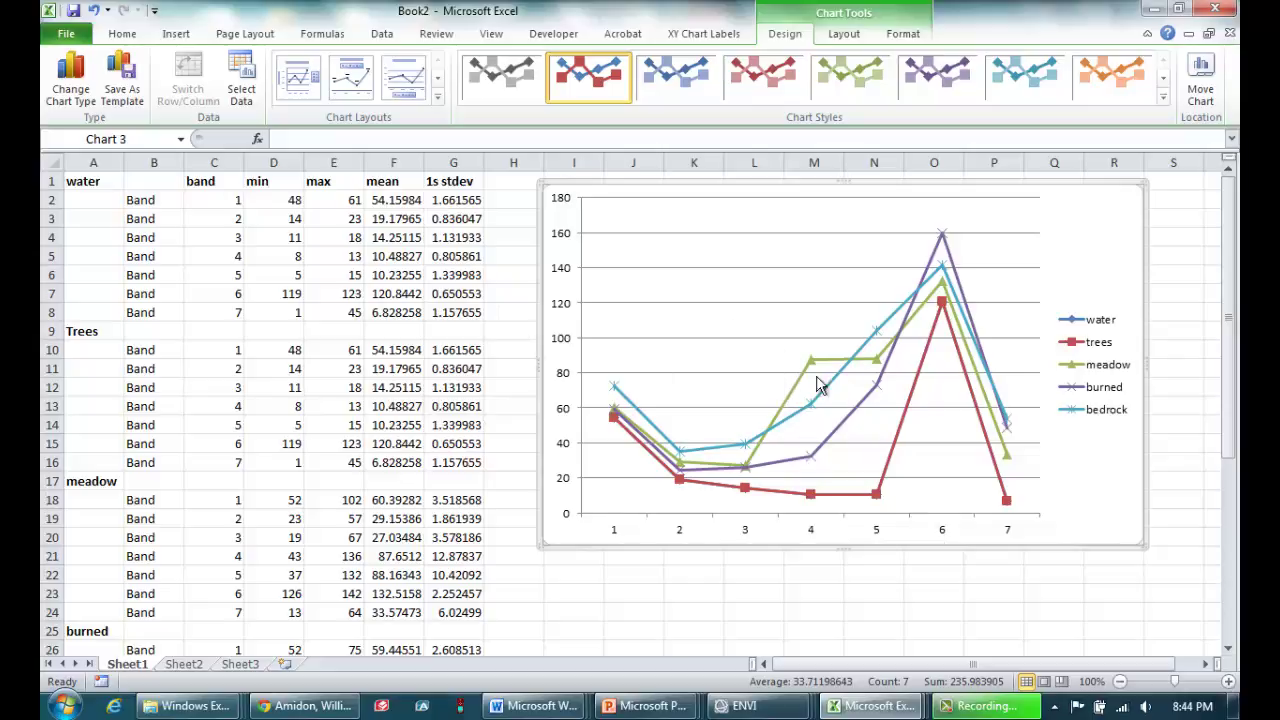
pyautogui.moveTo(797, 402)
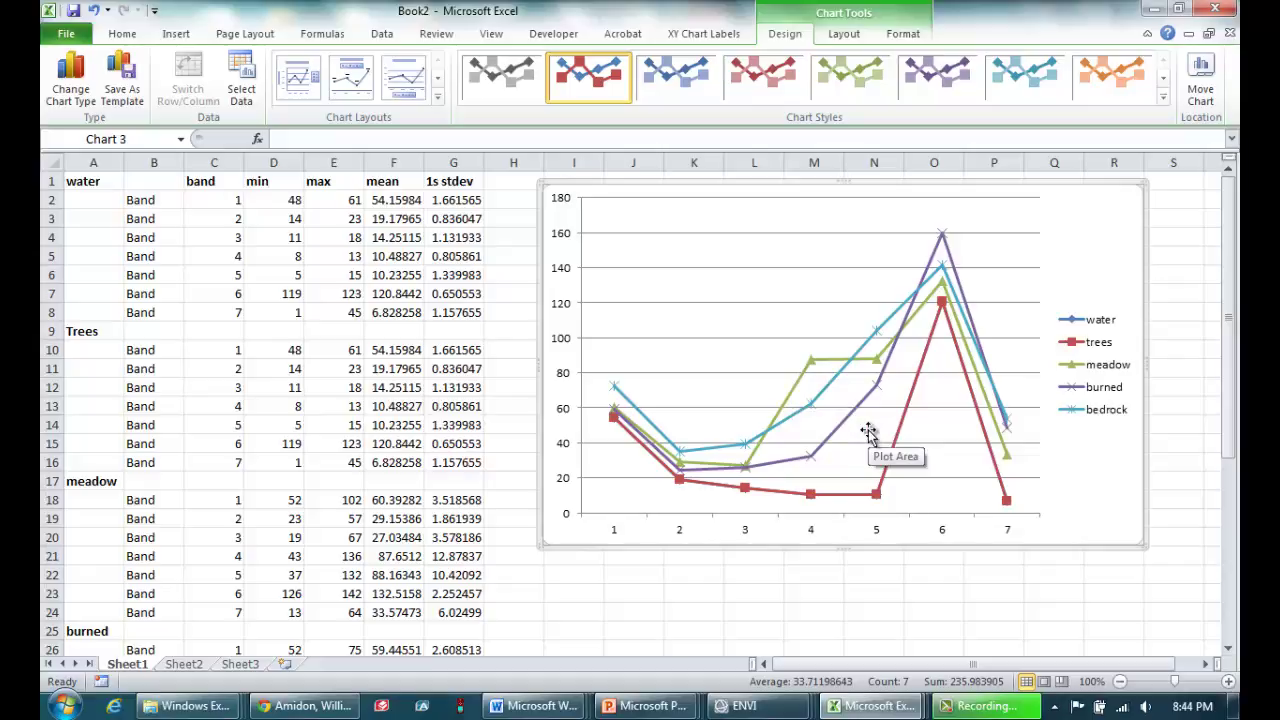
pyautogui.moveTo(838, 441)
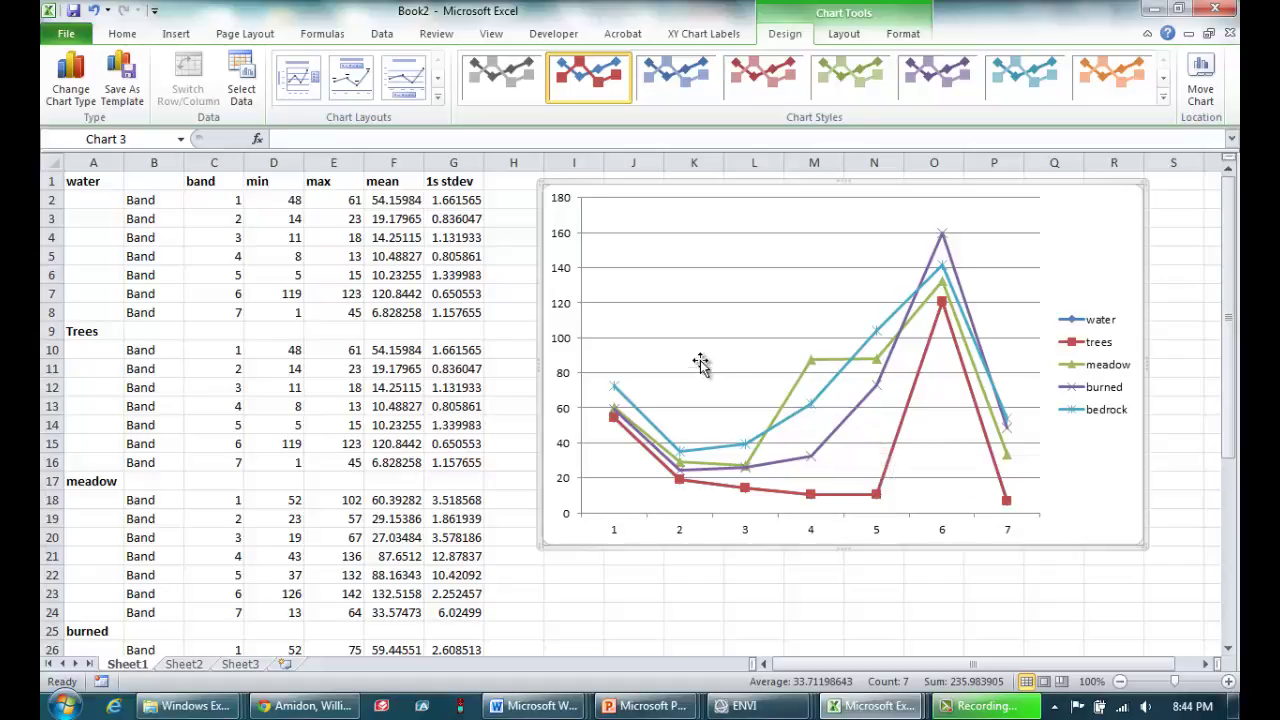
pyautogui.click(400, 205)
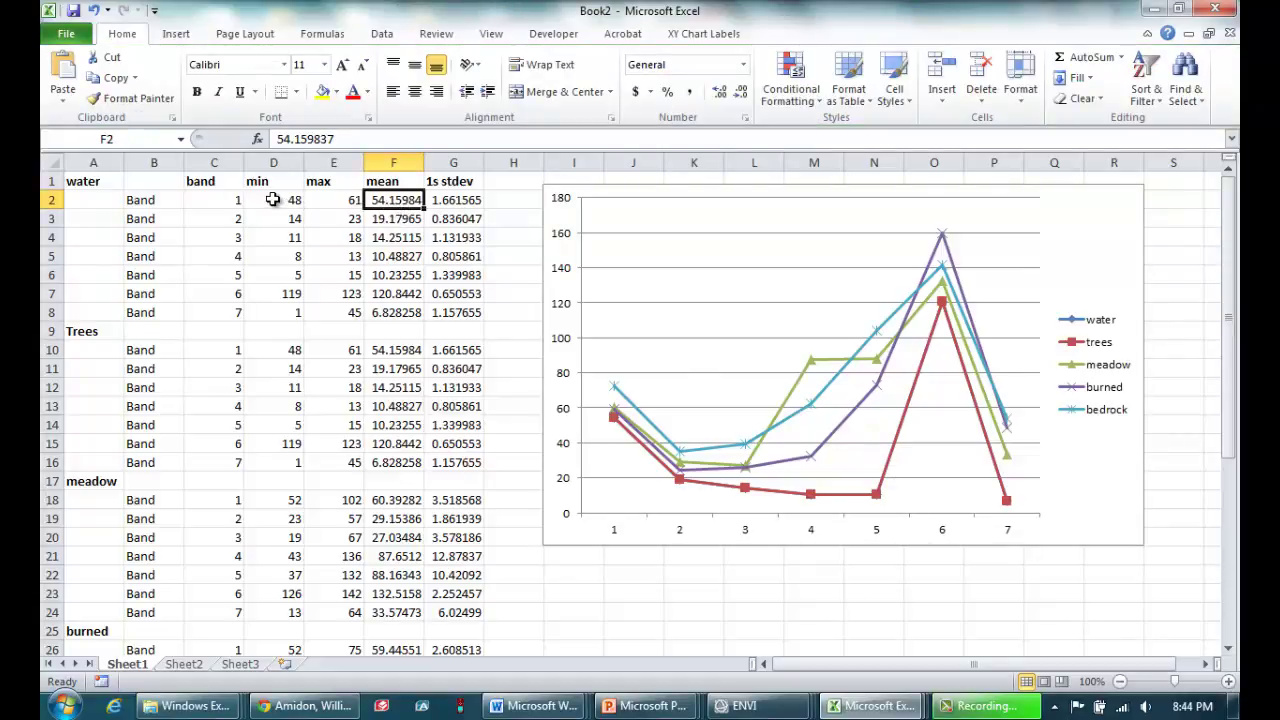
pyautogui.click(273, 200)
pyautogui.click(333, 199)
pyautogui.click(286, 202)
pyautogui.click(348, 200)
pyautogui.click(286, 220)
pyautogui.click(346, 222)
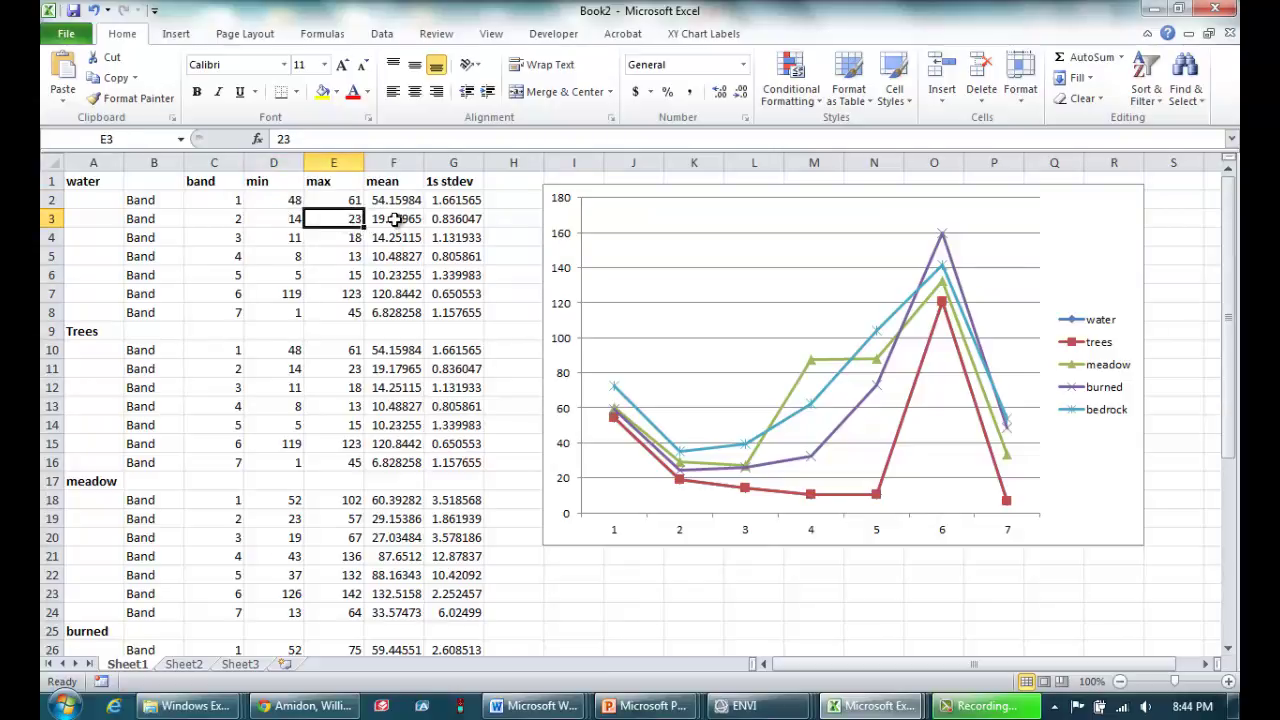
pyautogui.click(286, 219)
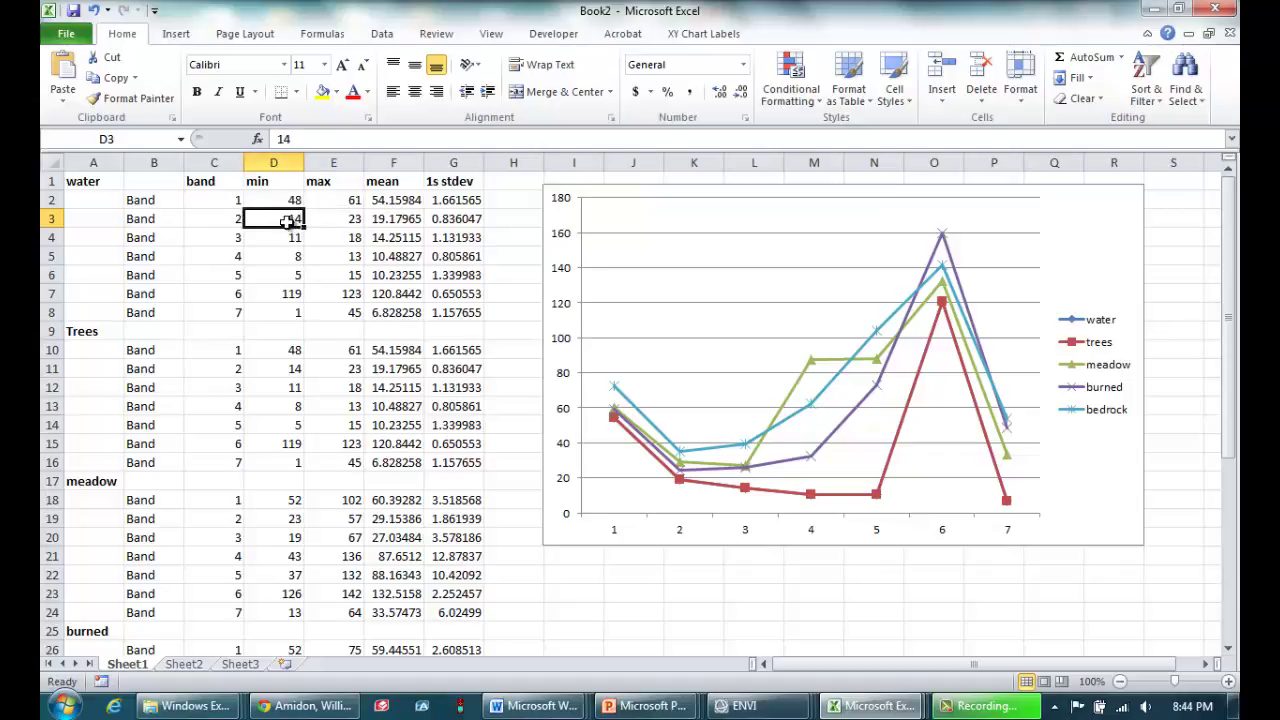
pyautogui.click(337, 220)
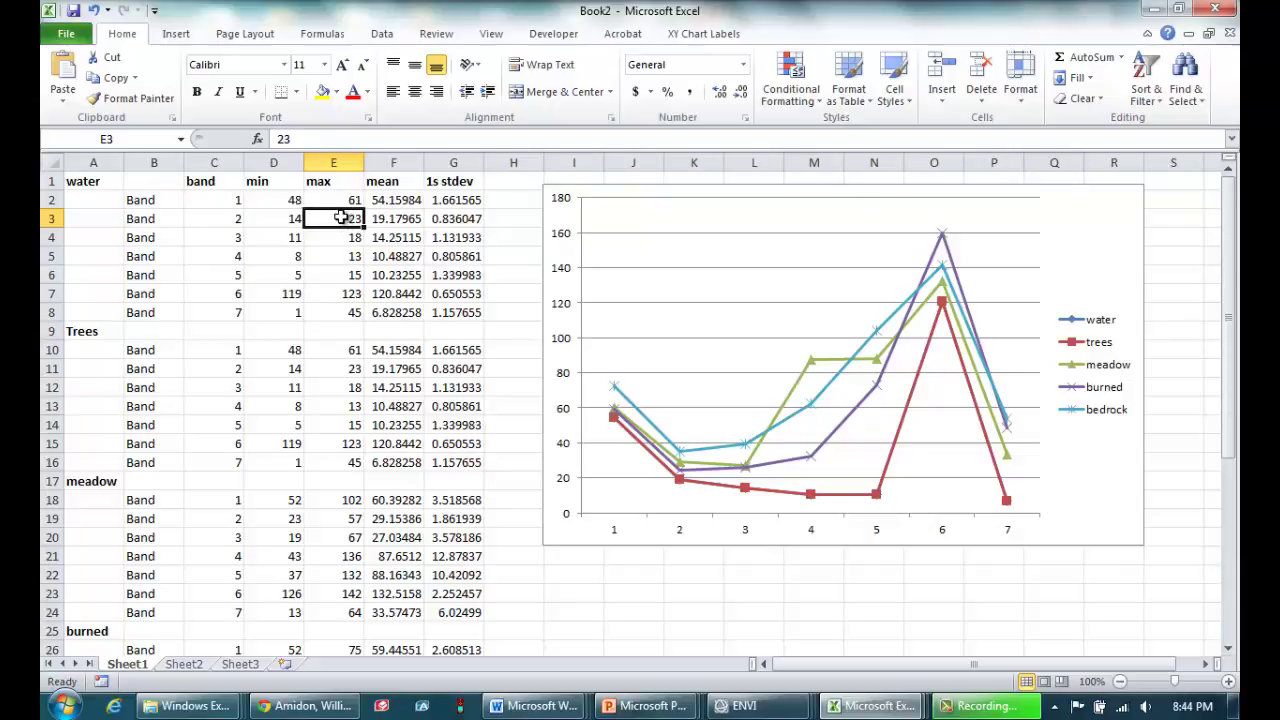
pyautogui.click(387, 222)
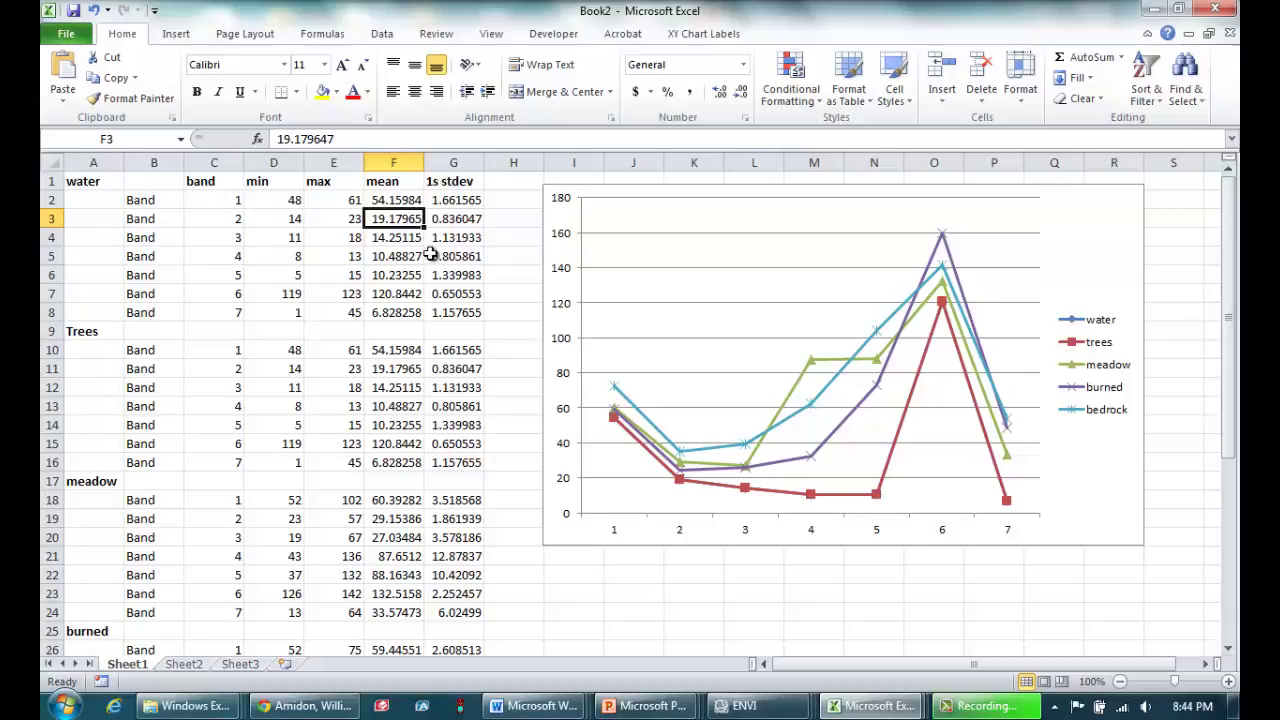
pyautogui.moveTo(460, 200); pyautogui.dragTo(460, 318)
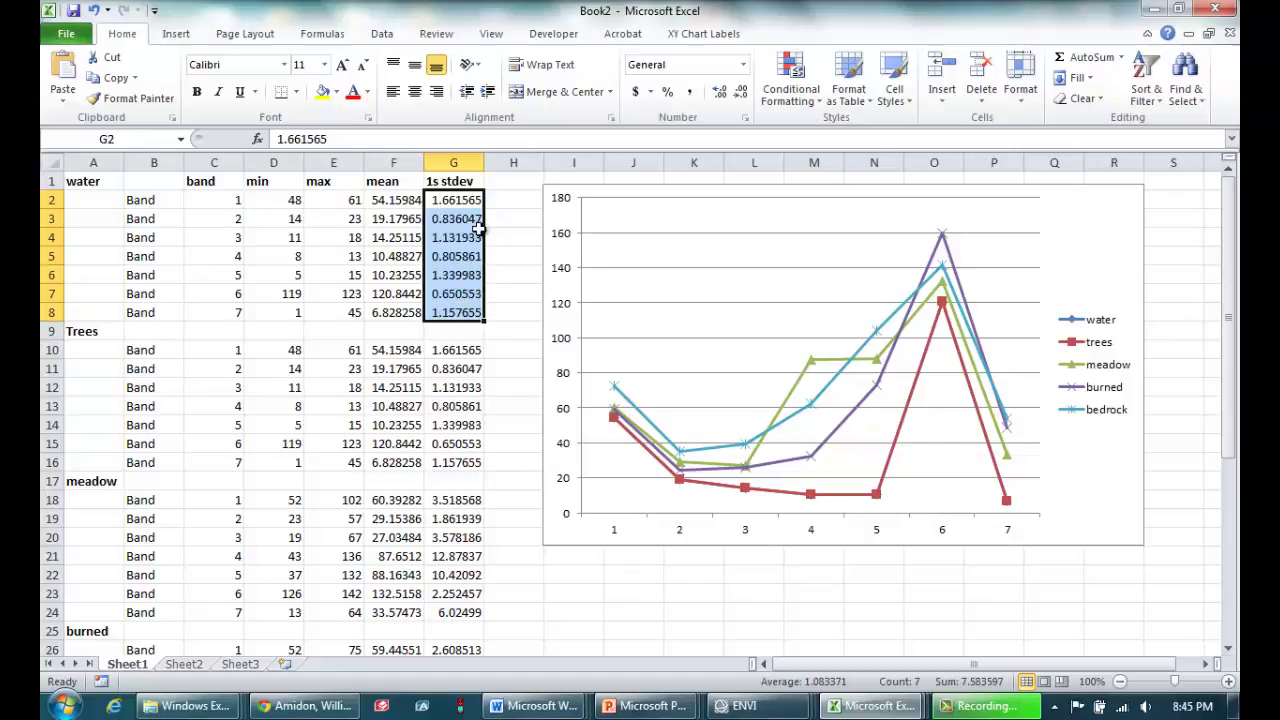
# - Add error bars to the chart's water series from the detailed error bar settings
pyautogui.click(1102, 228)
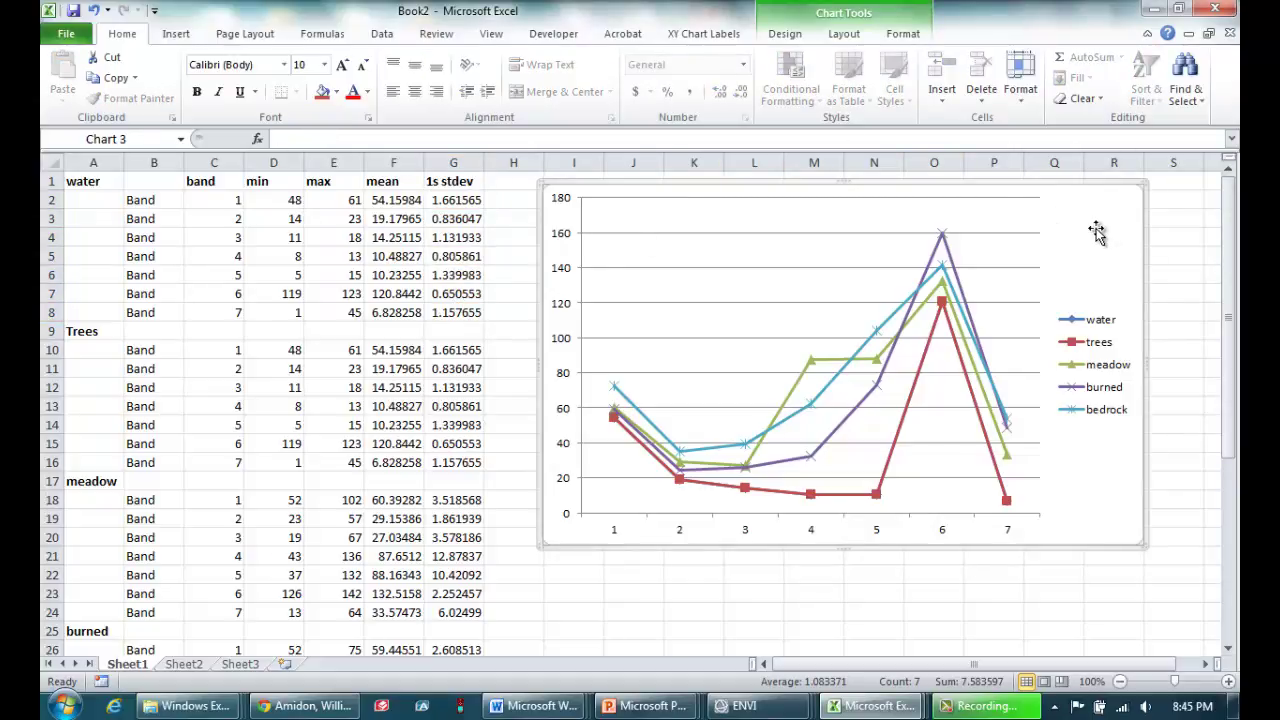
pyautogui.click(1178, 217)
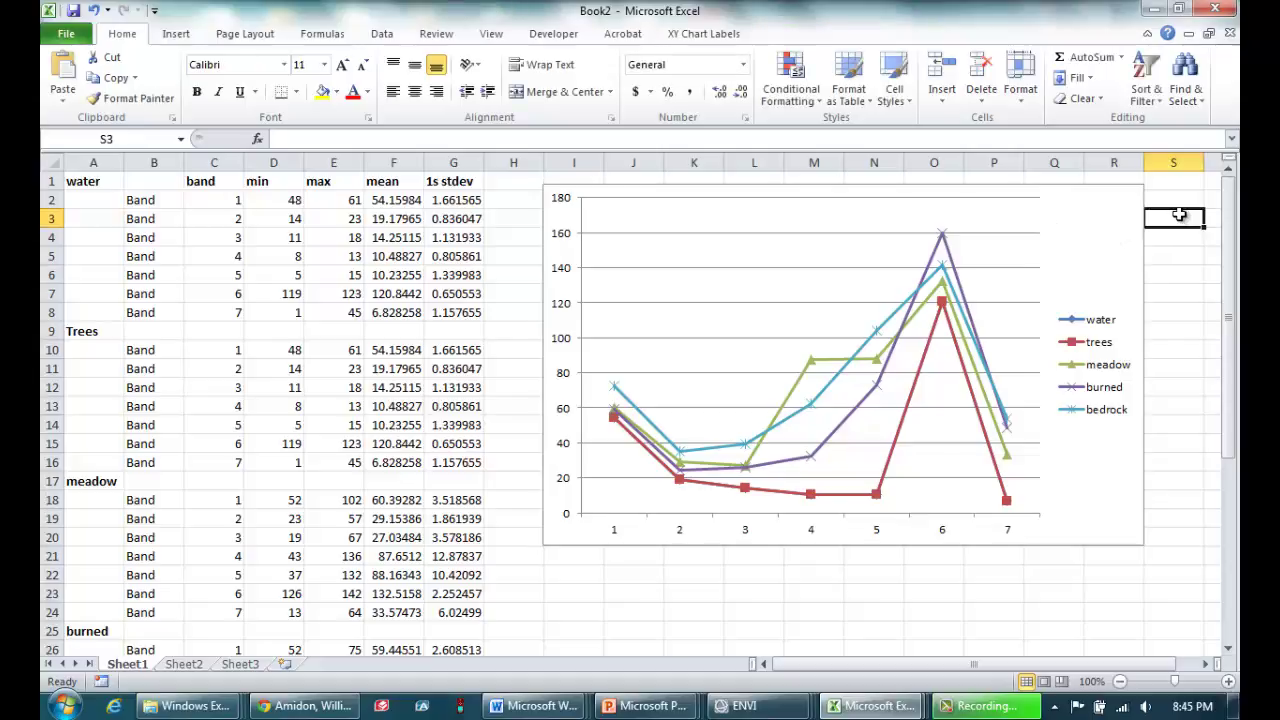
pyautogui.click(1110, 228)
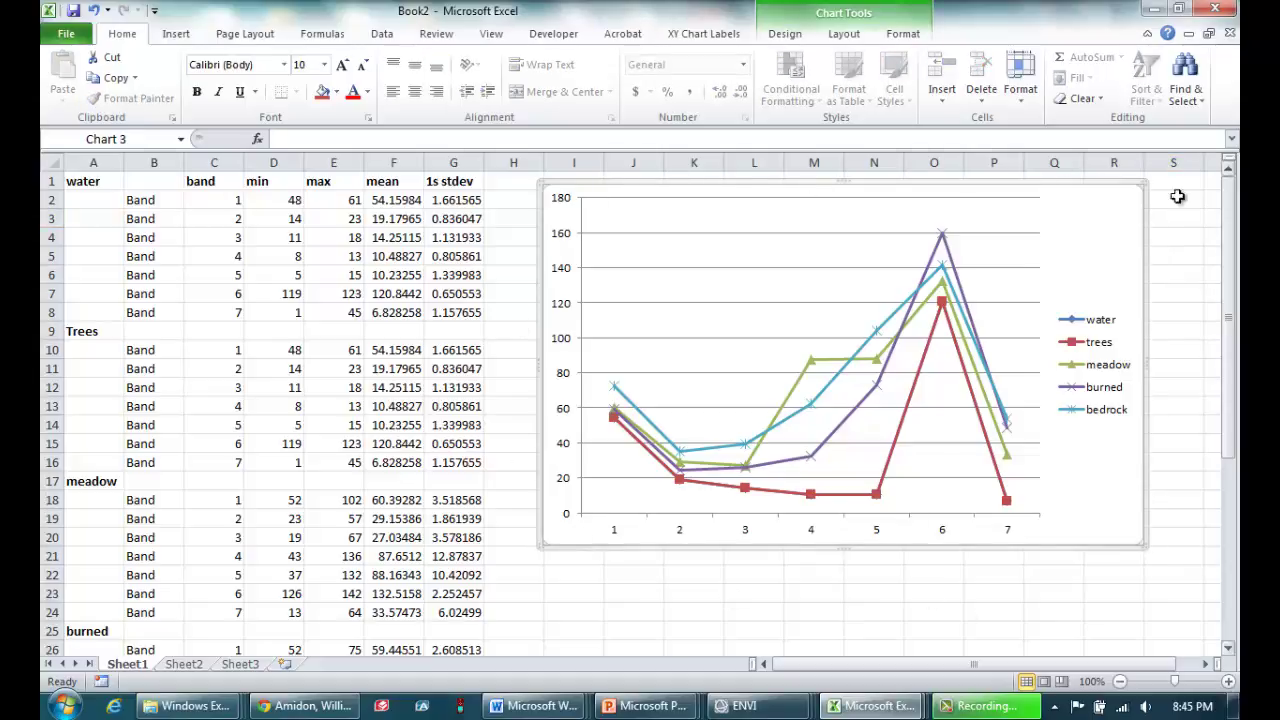
pyautogui.click(845, 36)
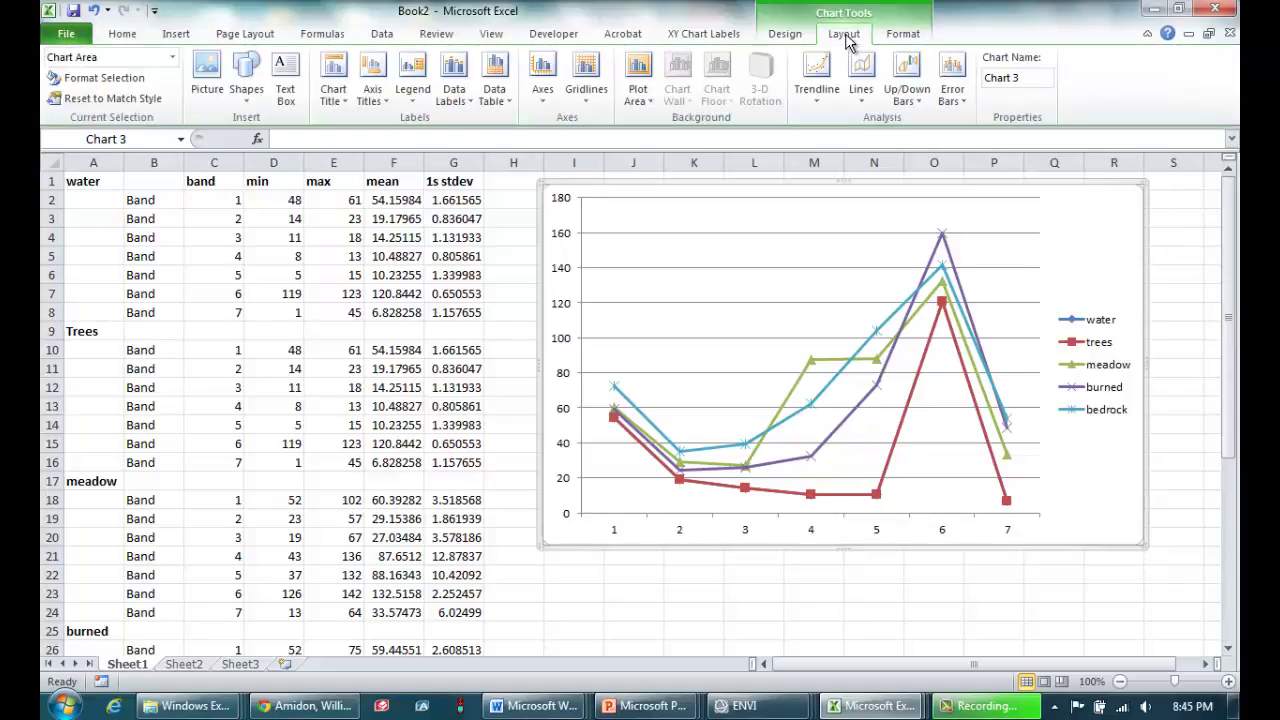
pyautogui.click(952, 93)
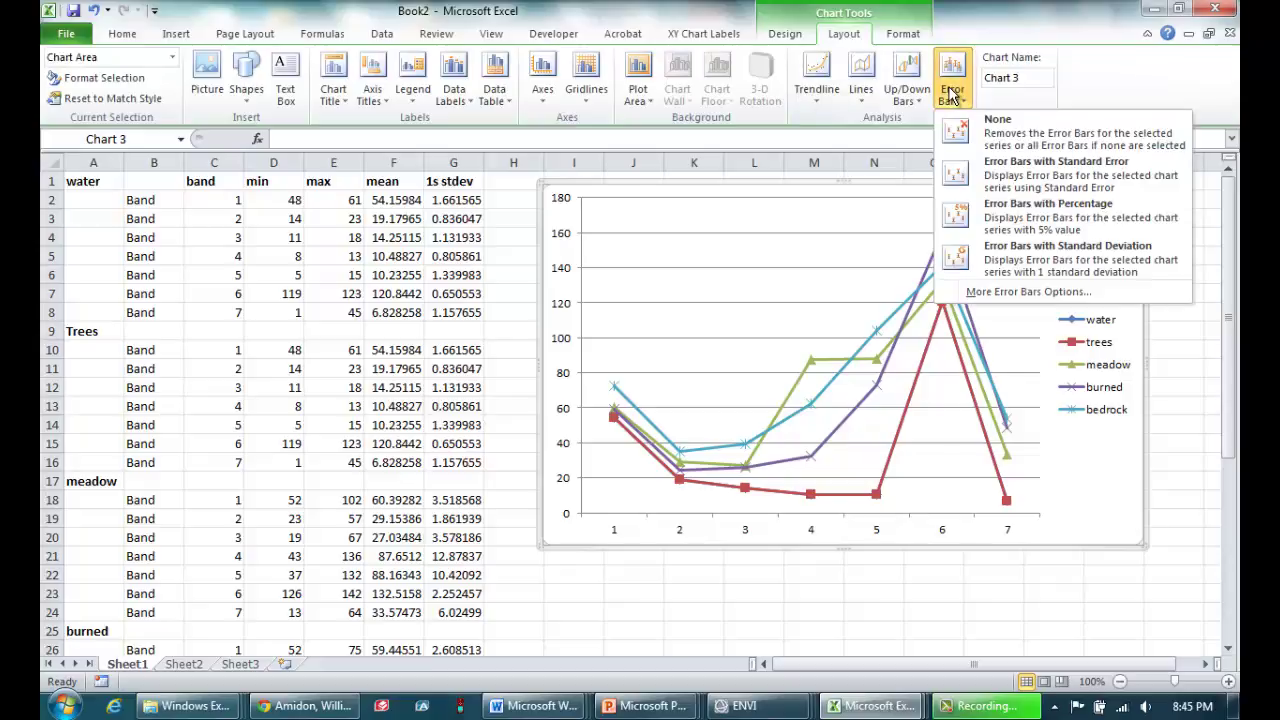
pyautogui.click(1010, 294)
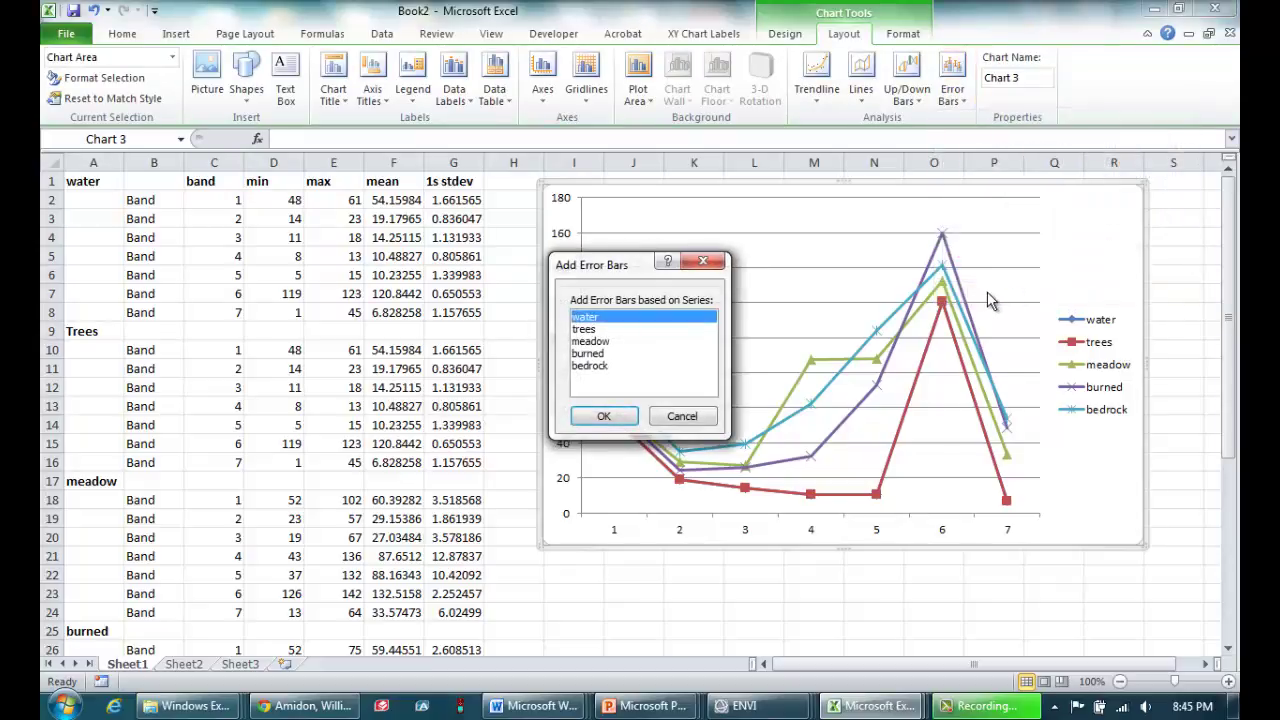
pyautogui.click(601, 417)
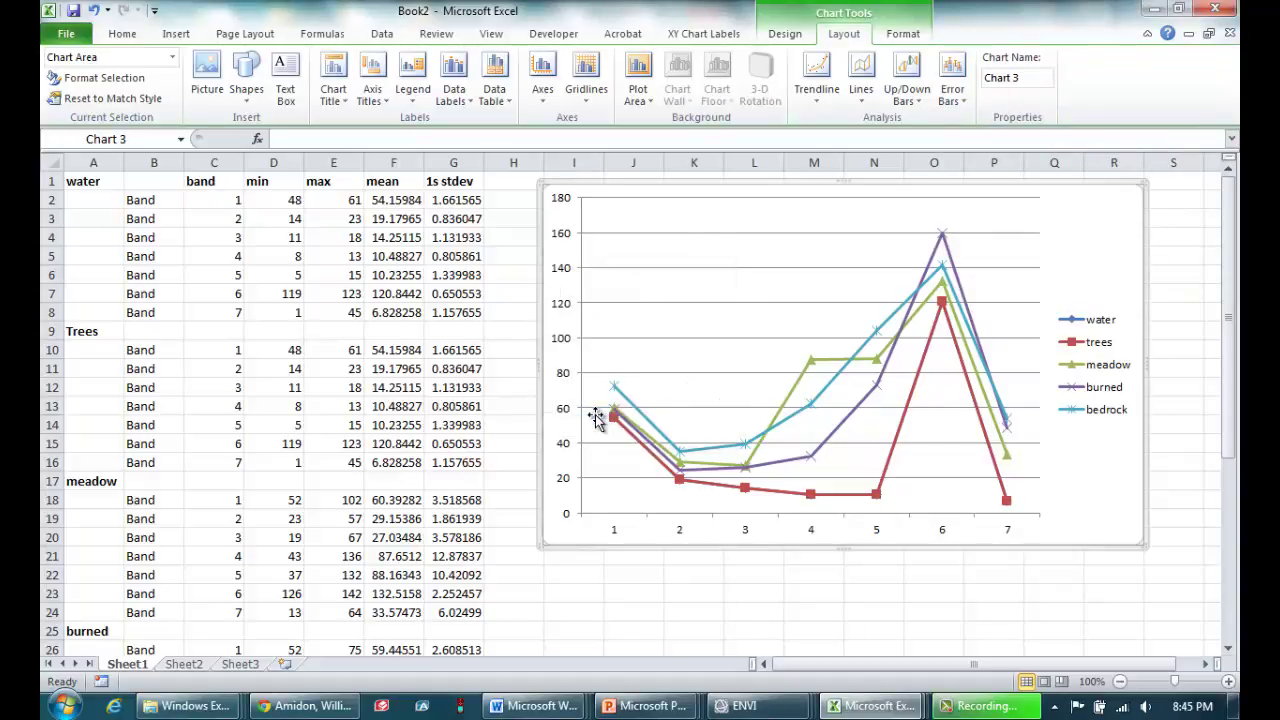
pyautogui.moveTo(418, 216); pyautogui.dragTo(874, 128)
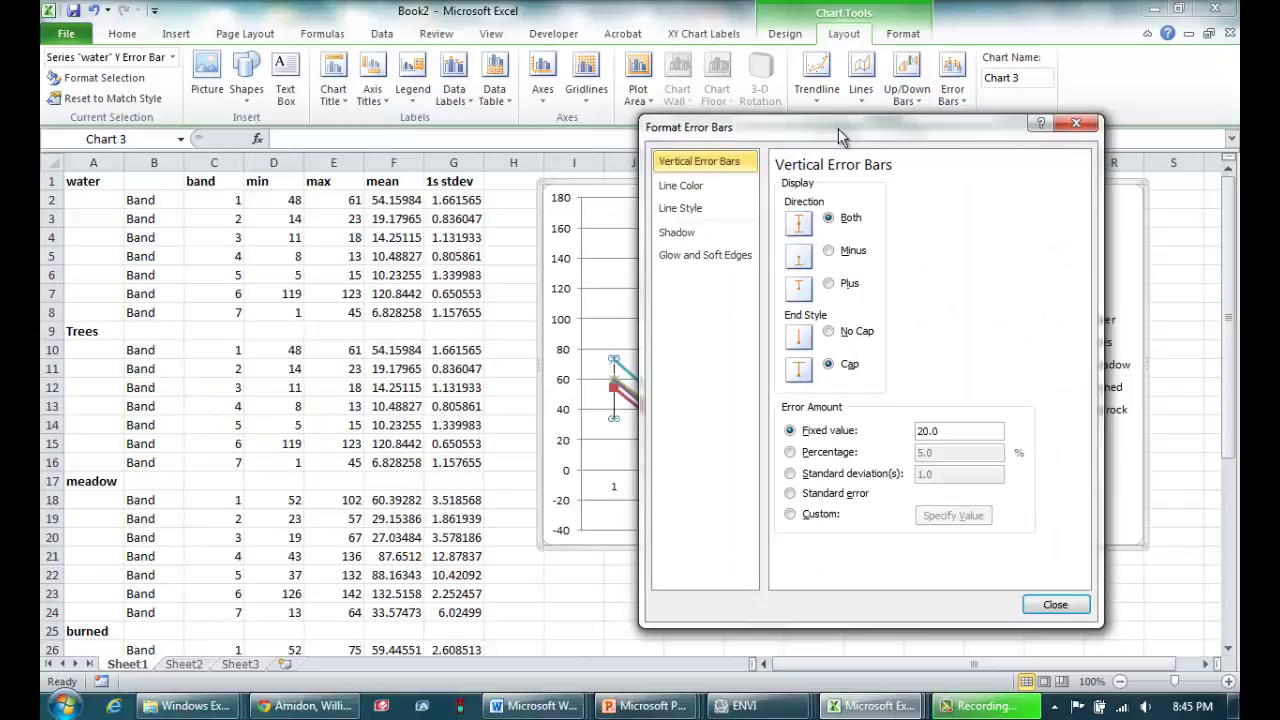
# - Set custom positive and negative error values to the water stdev range G2:G8
pyautogui.click(790, 515)
pyautogui.click(952, 514)
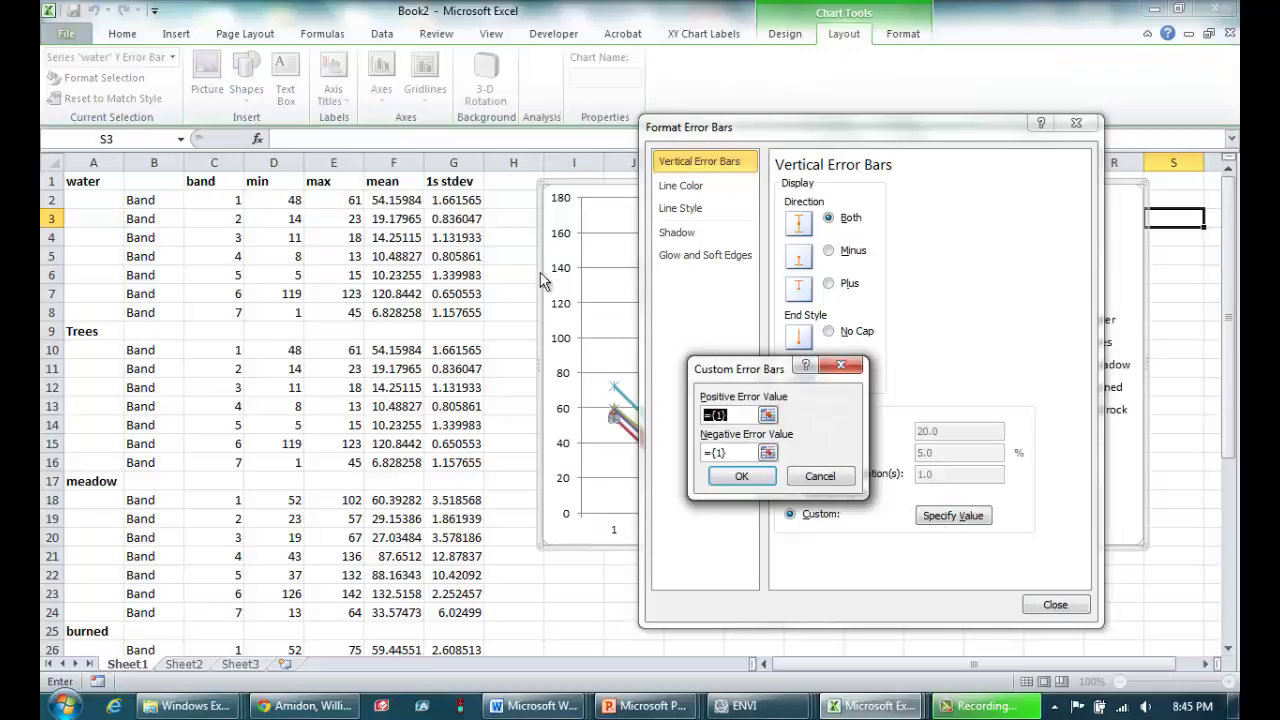
pyautogui.click(767, 415)
pyautogui.moveTo(452, 200); pyautogui.dragTo(452, 313)
pyautogui.click(846, 399)
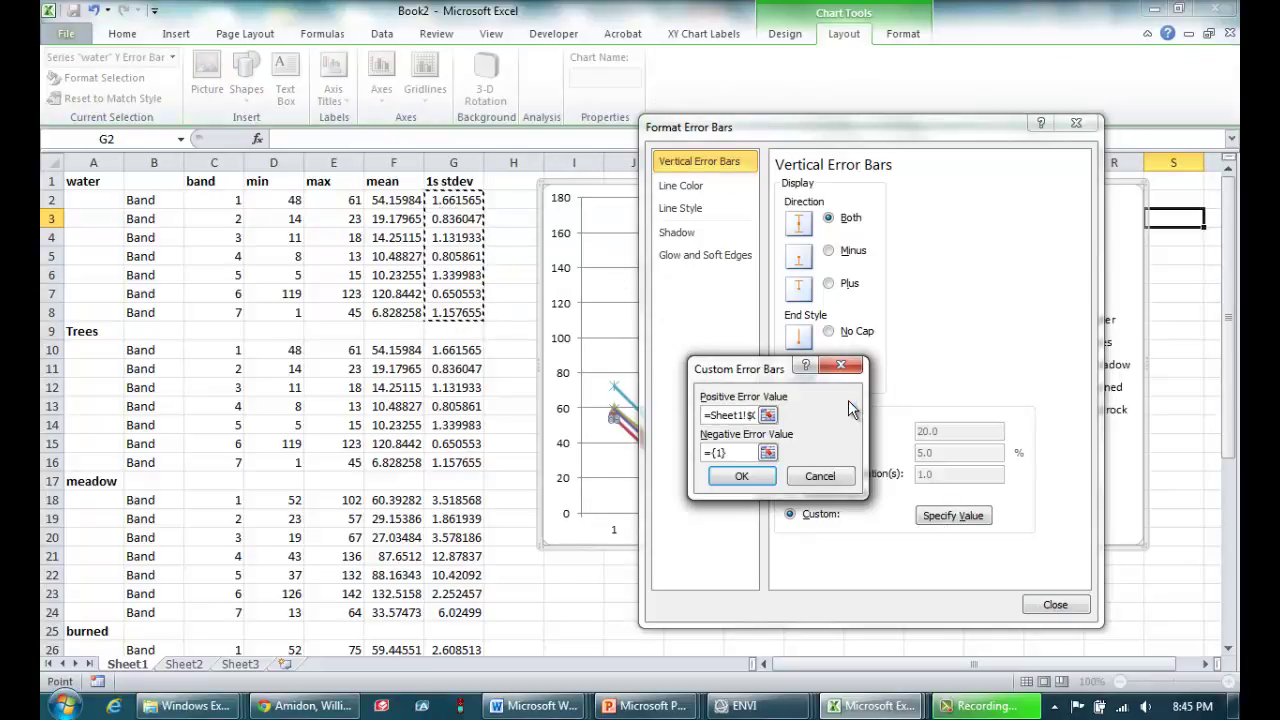
pyautogui.click(767, 452)
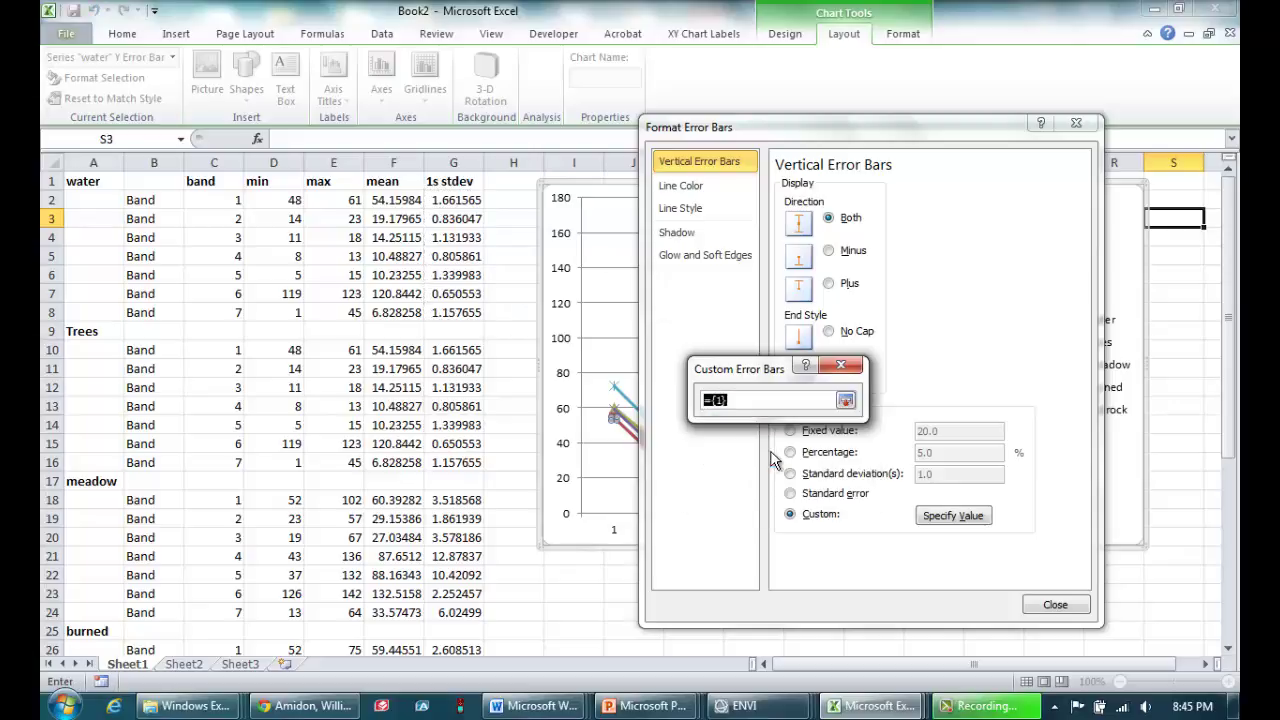
pyautogui.moveTo(456, 200); pyautogui.dragTo(458, 313)
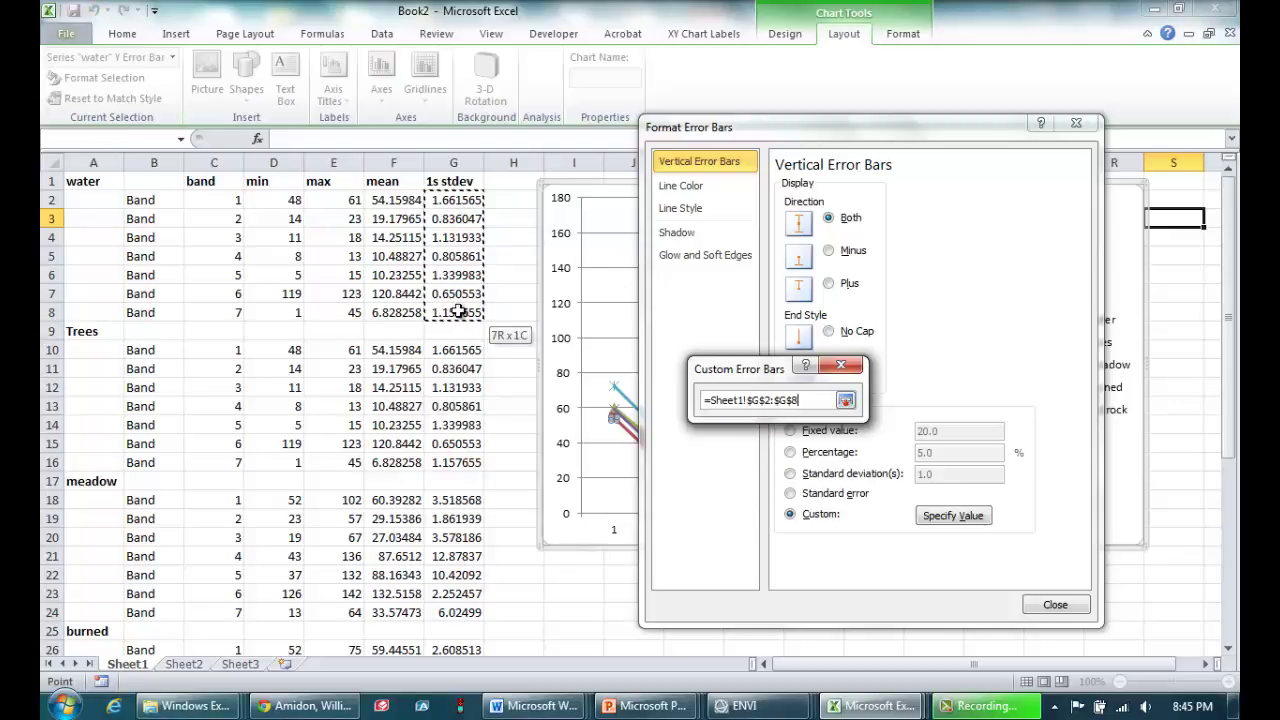
pyautogui.click(846, 399)
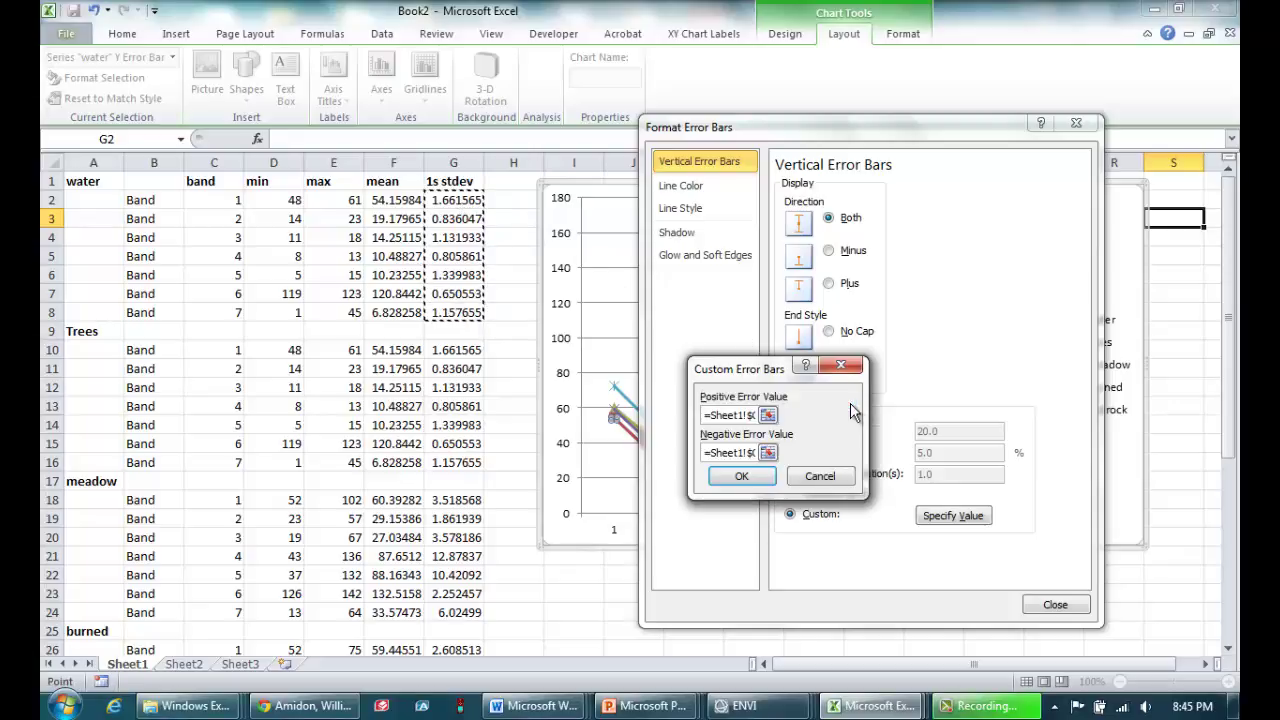
pyautogui.click(739, 478)
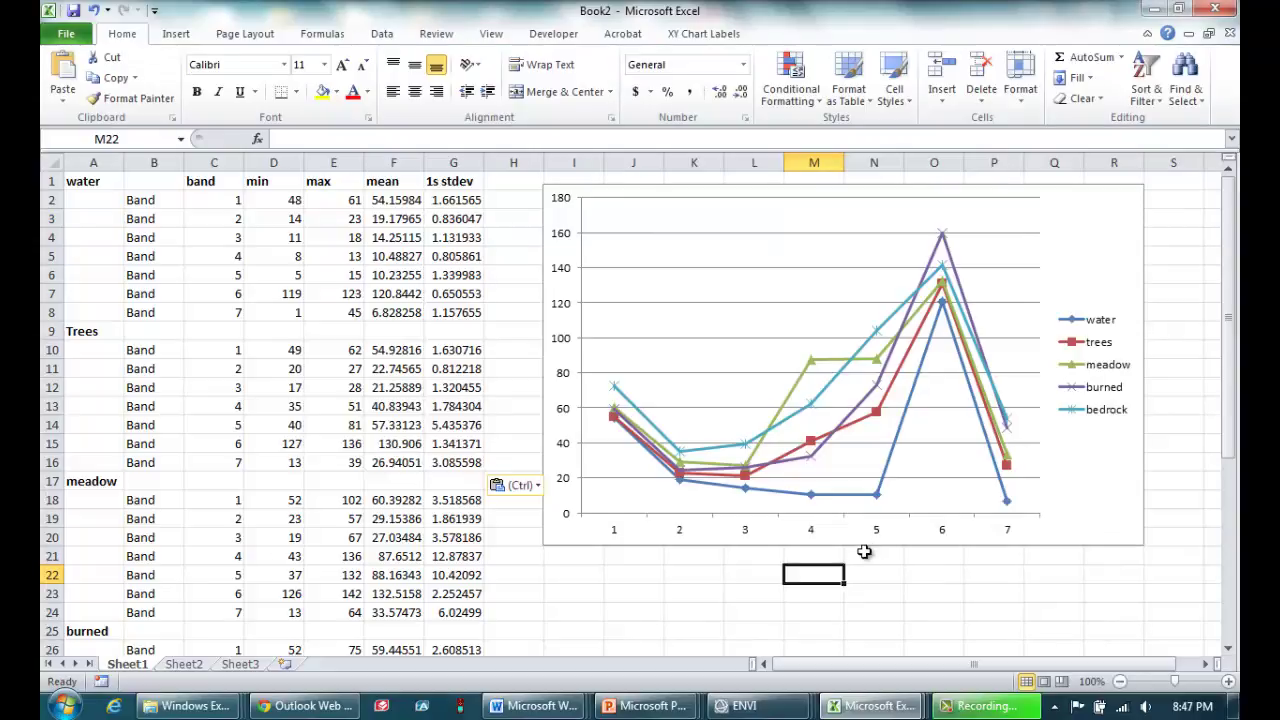
# - Review the standard-deviation error bars on all five surface lines
pyautogui.moveTo(818, 505)
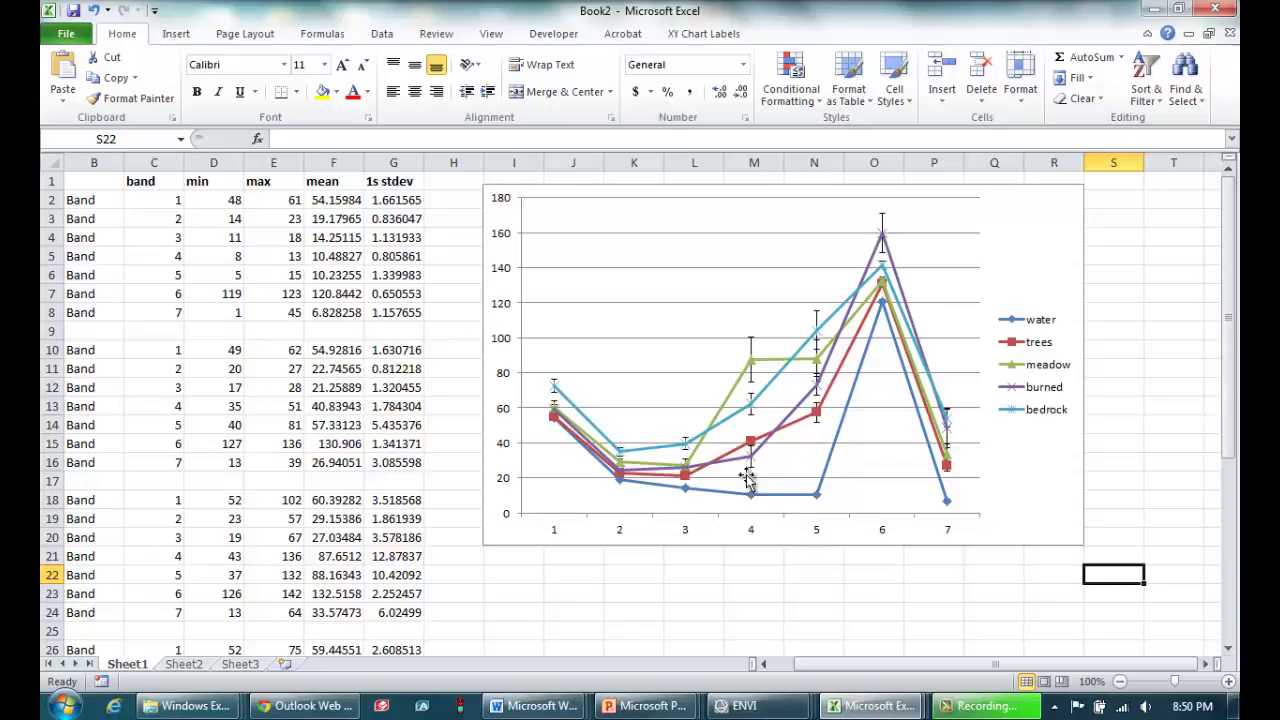
pyautogui.moveTo(742, 505)
pyautogui.moveTo(756, 370)
pyautogui.moveTo(753, 411)
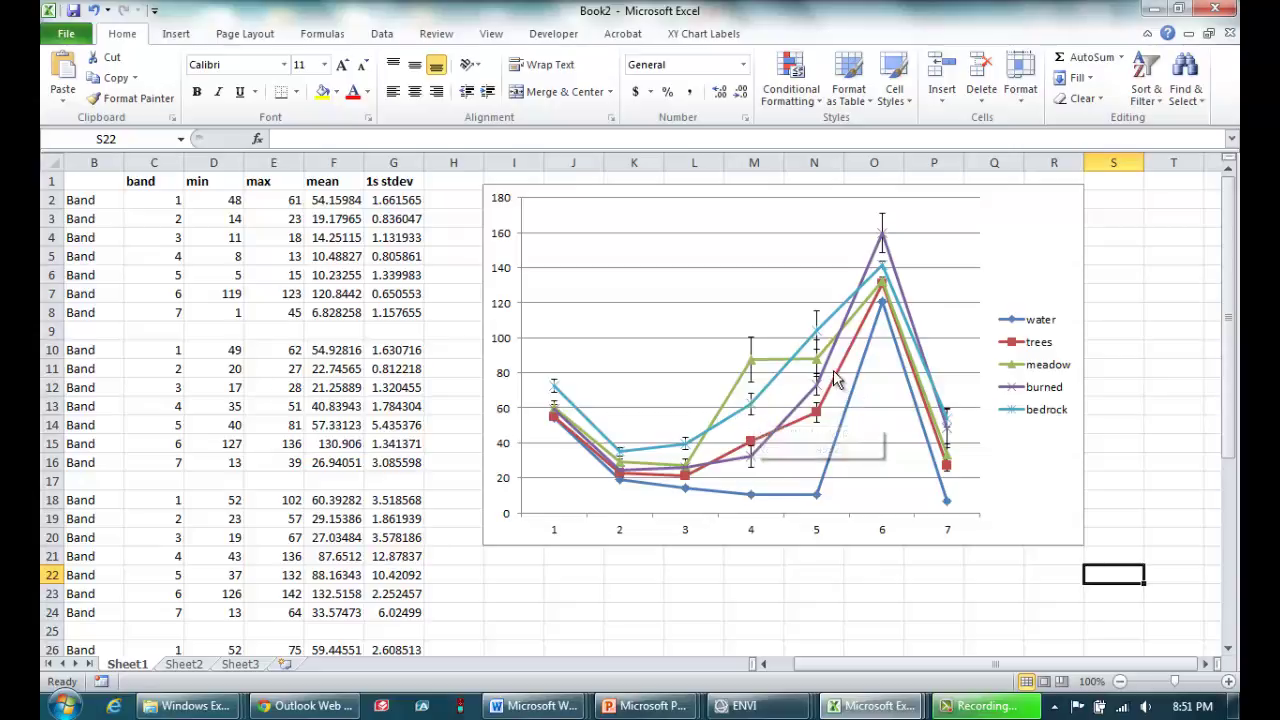
pyautogui.moveTo(820, 372)
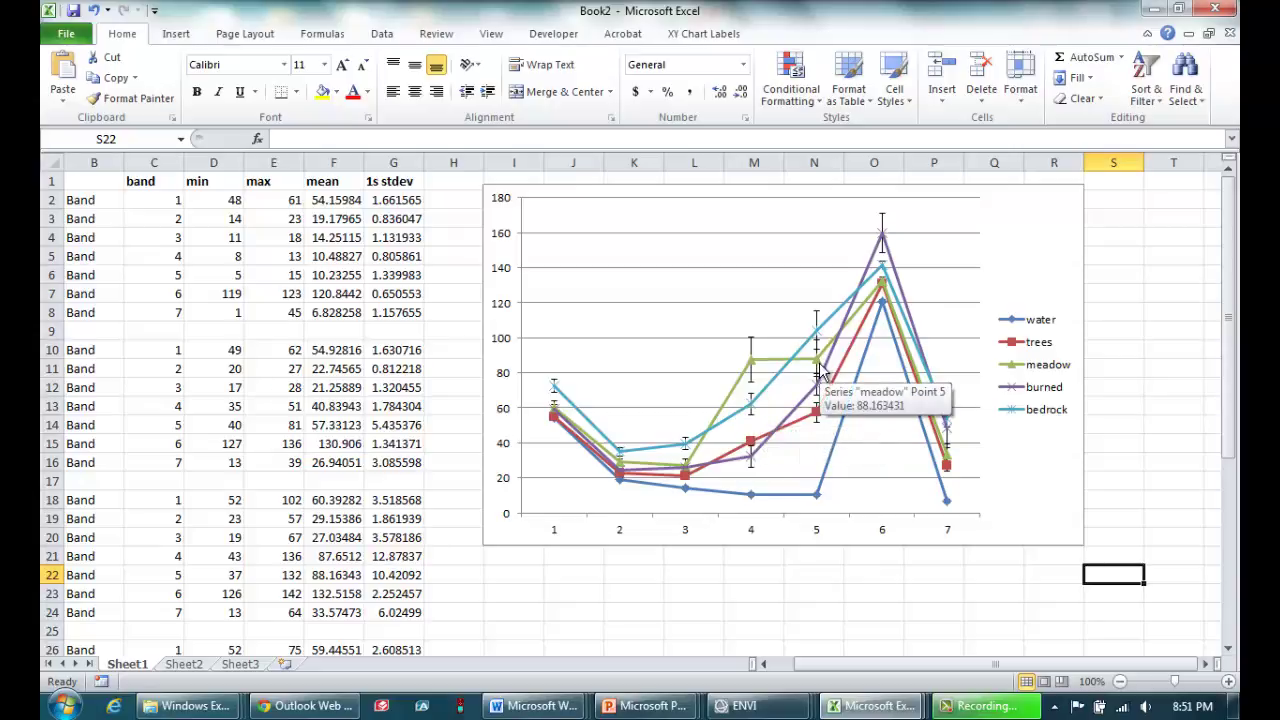
pyautogui.click(846, 607)
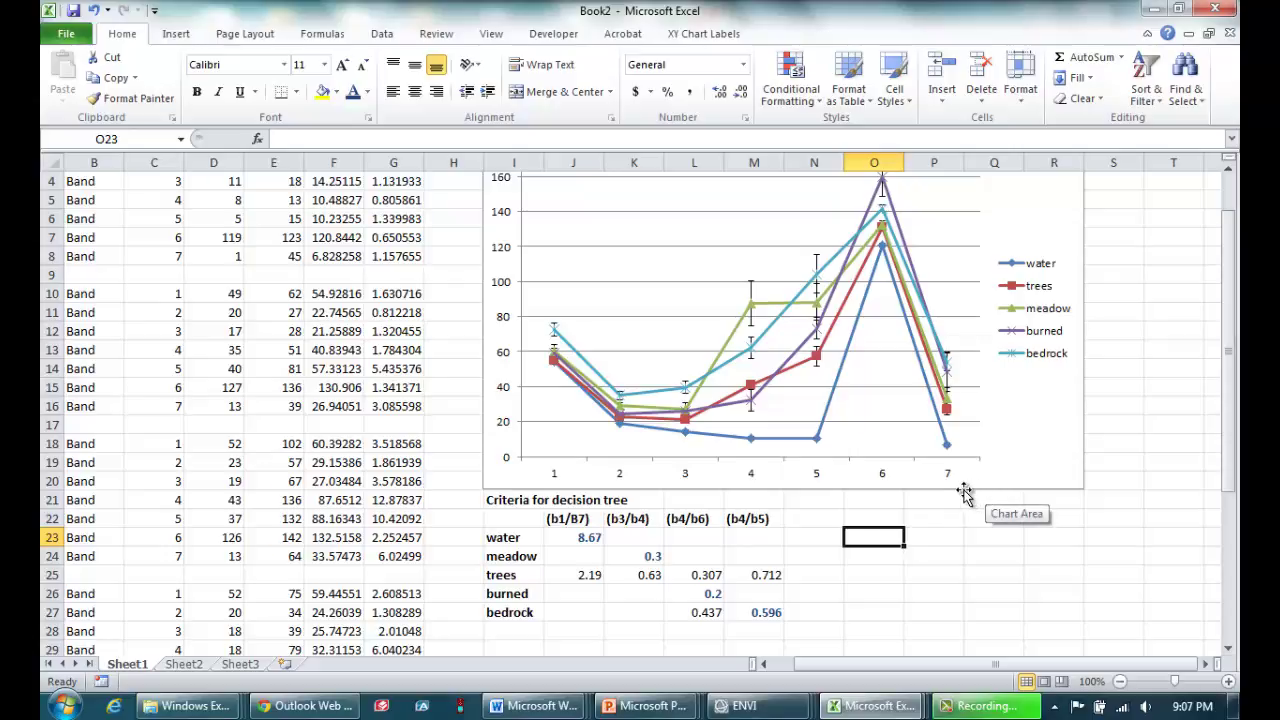
# - Inspect the (b1/B7) thresholds in the criteria table: water 8.67 and trees 2.19
pyautogui.moveTo(822, 447)
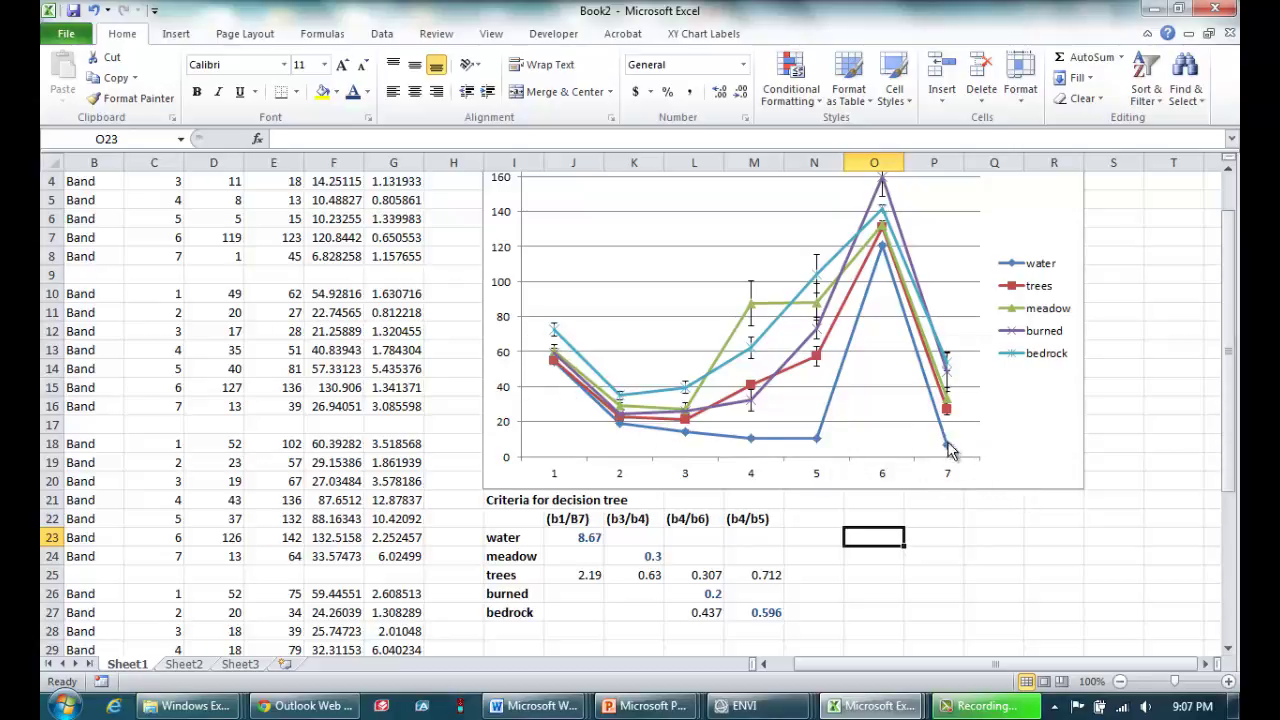
pyautogui.click(588, 537)
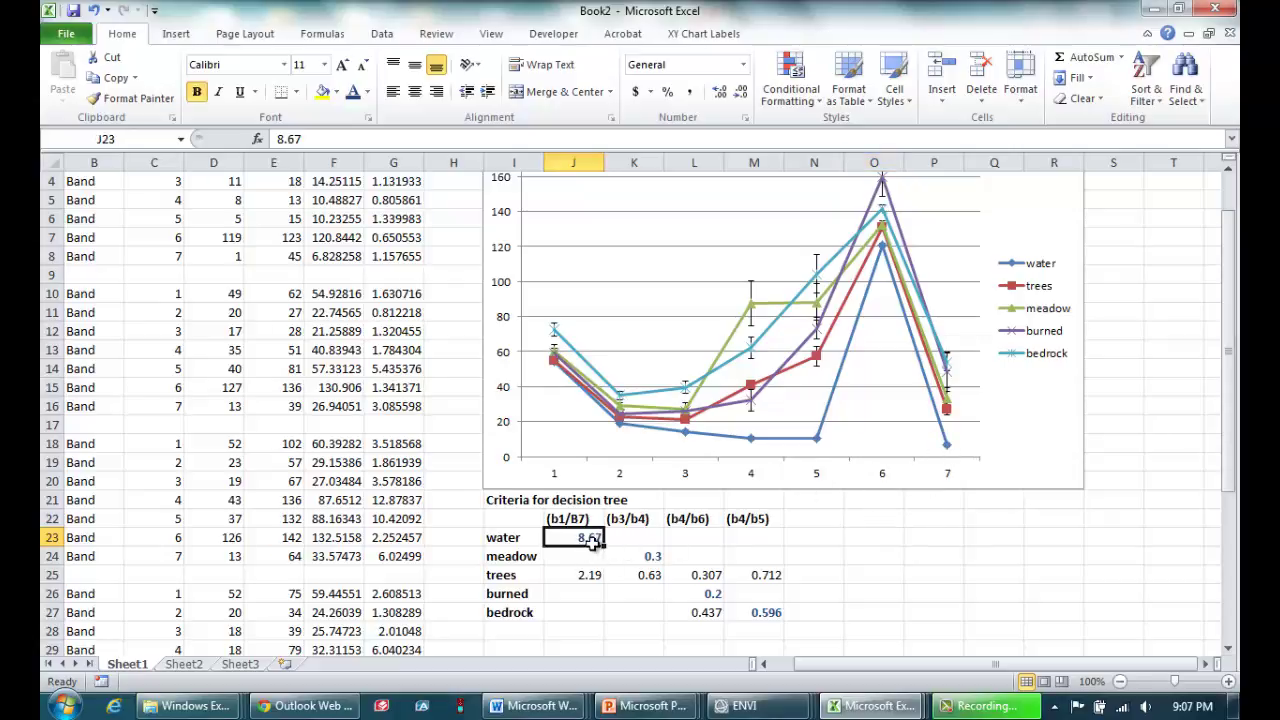
pyautogui.click(586, 576)
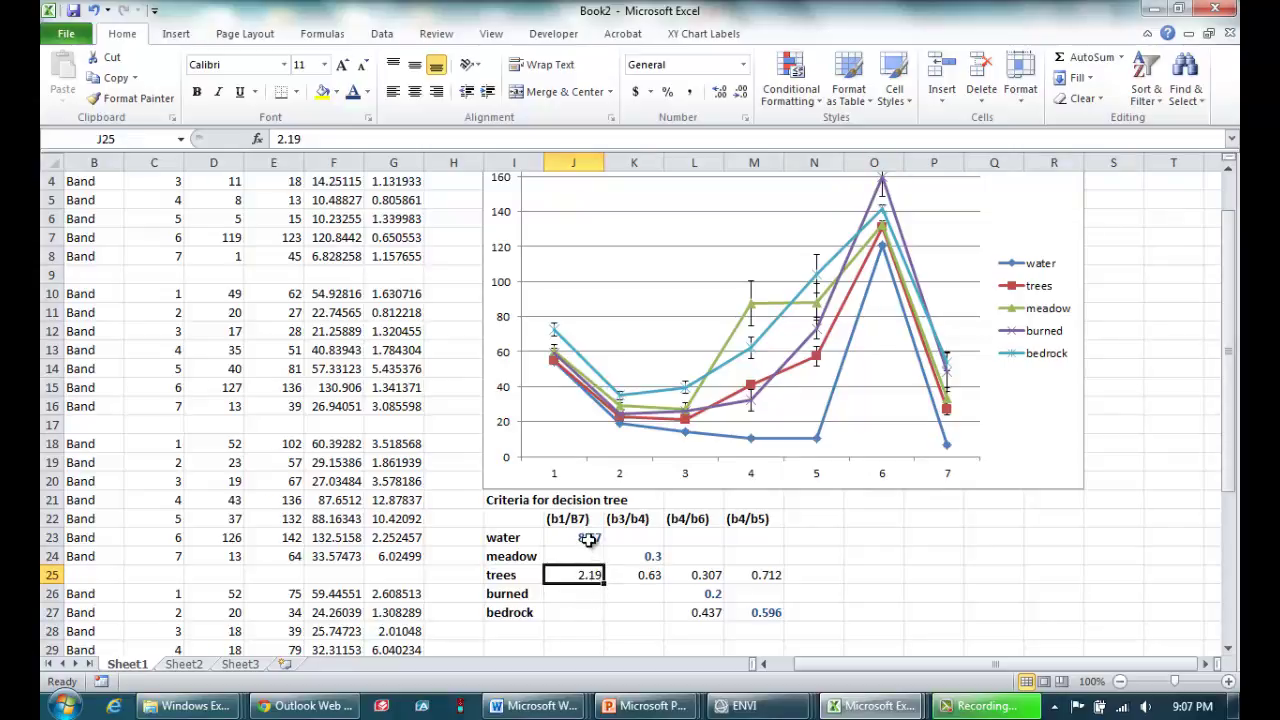
pyautogui.click(590, 539)
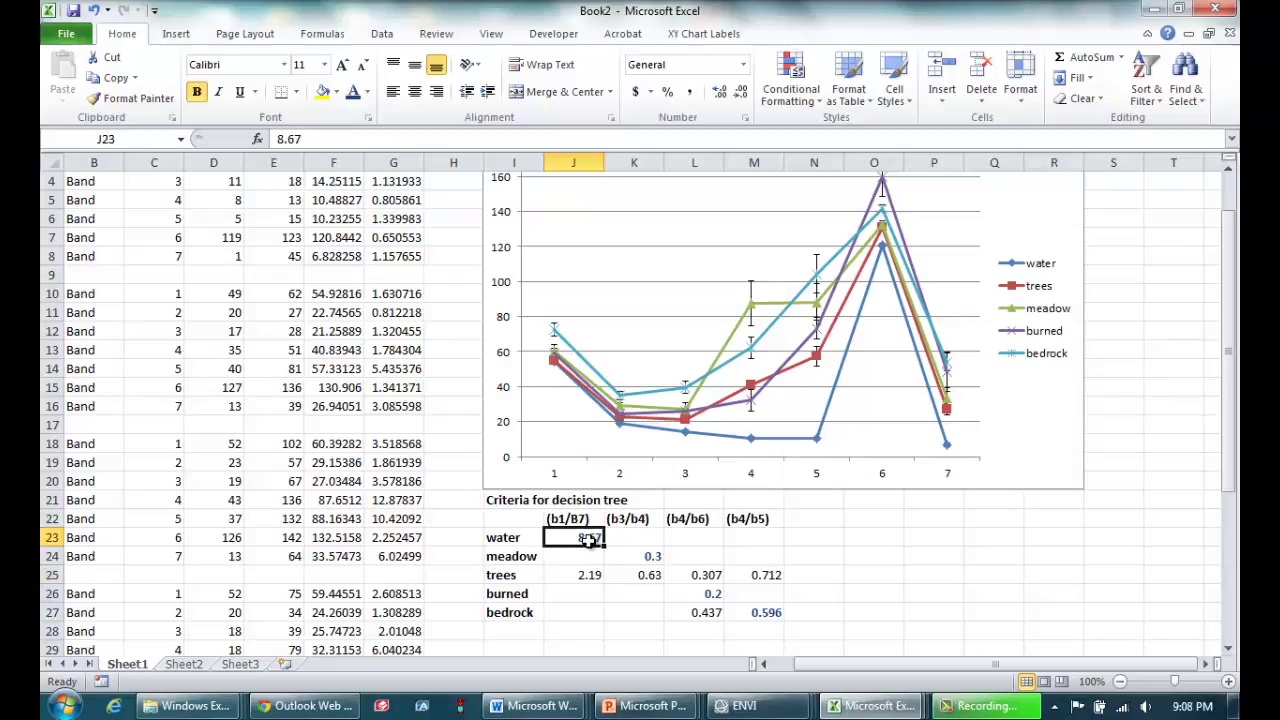
pyautogui.click(591, 540)
pyautogui.moveTo(634, 412)
pyautogui.moveTo(754, 316)
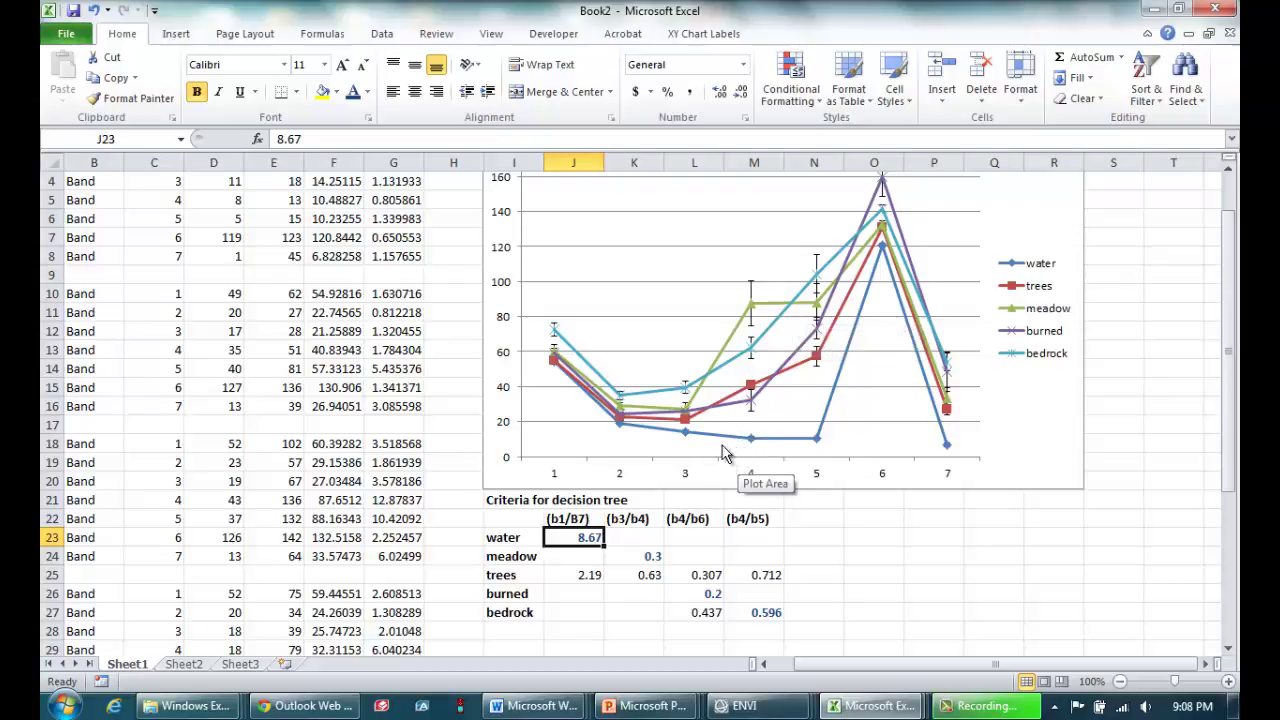
pyautogui.moveTo(690, 420)
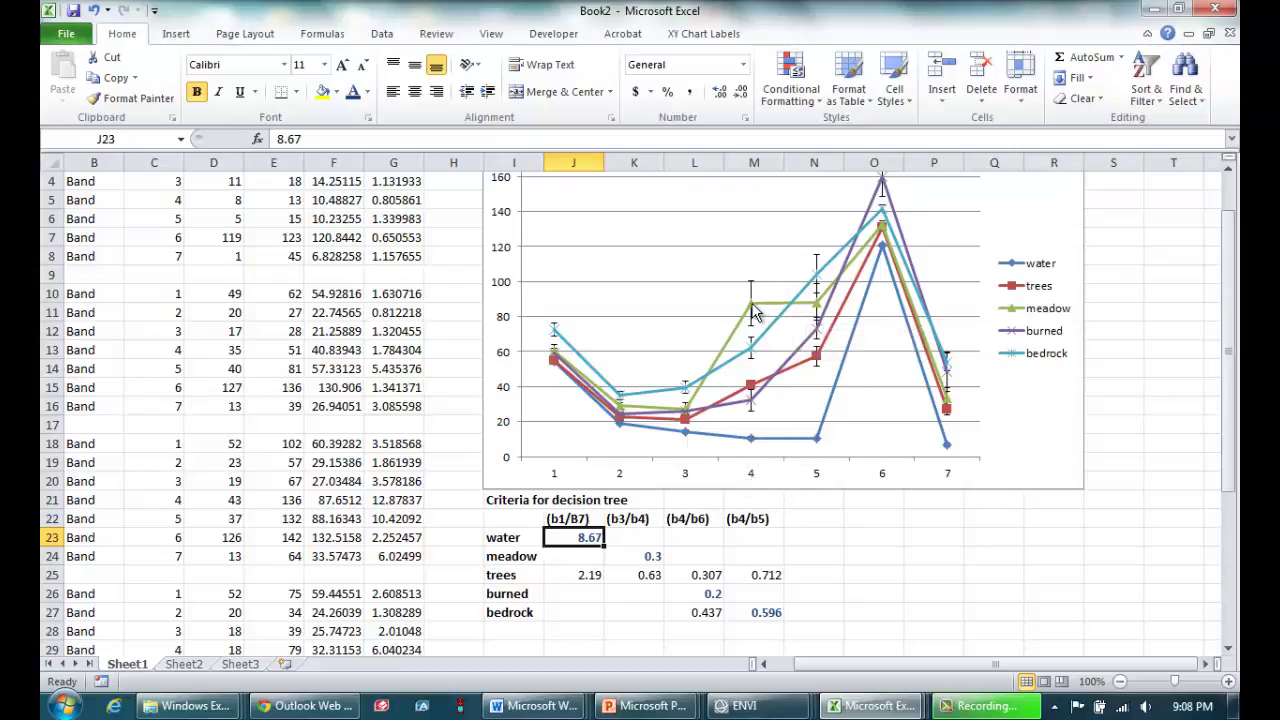
pyautogui.click(651, 556)
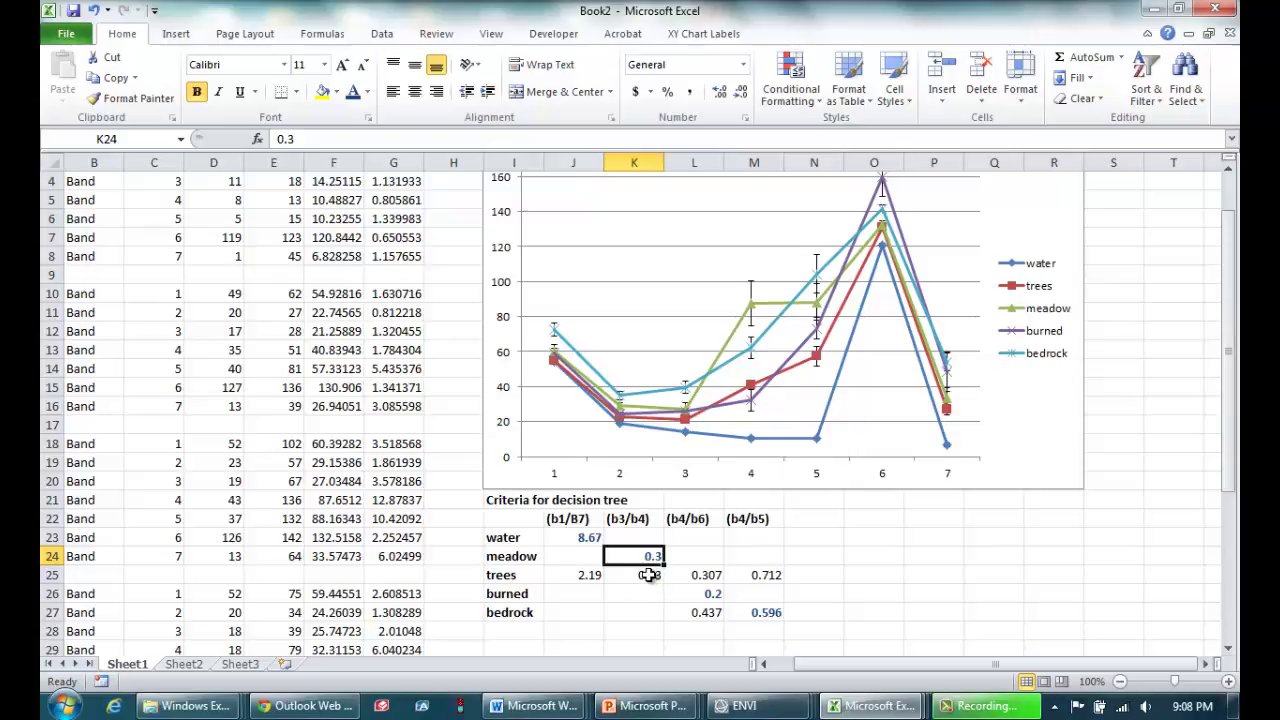
pyautogui.click(649, 576)
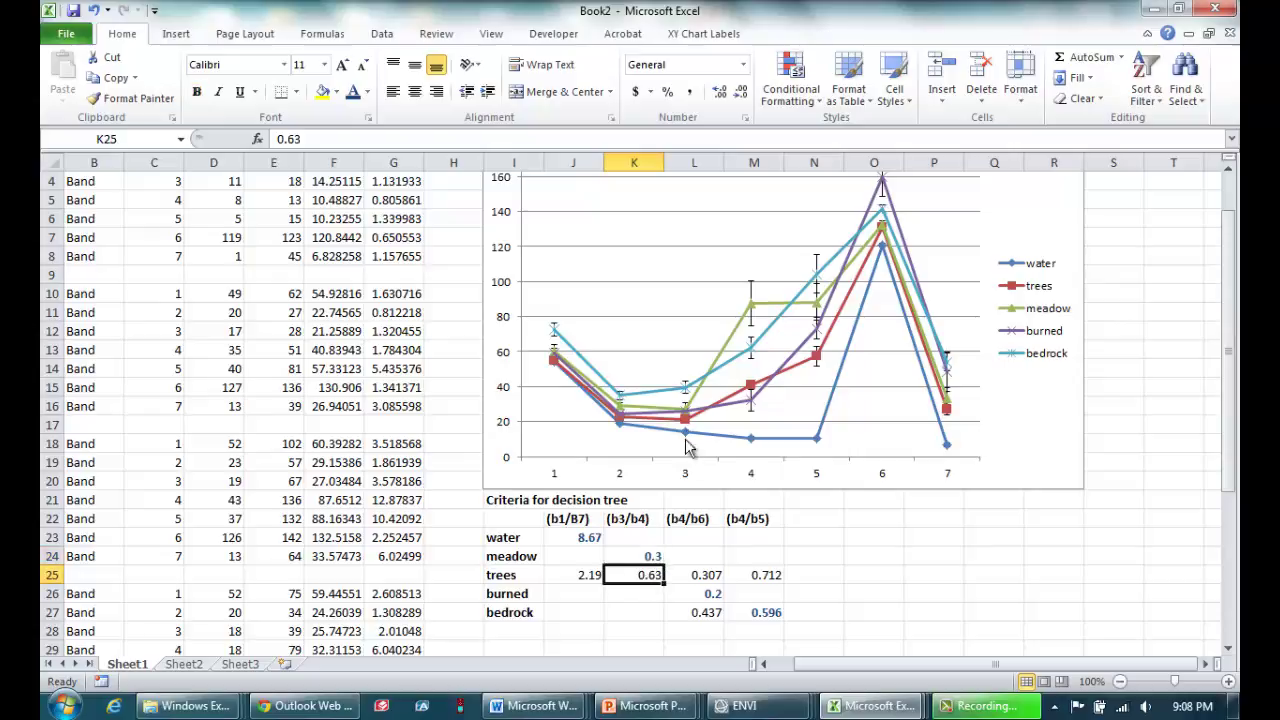
pyautogui.click(651, 555)
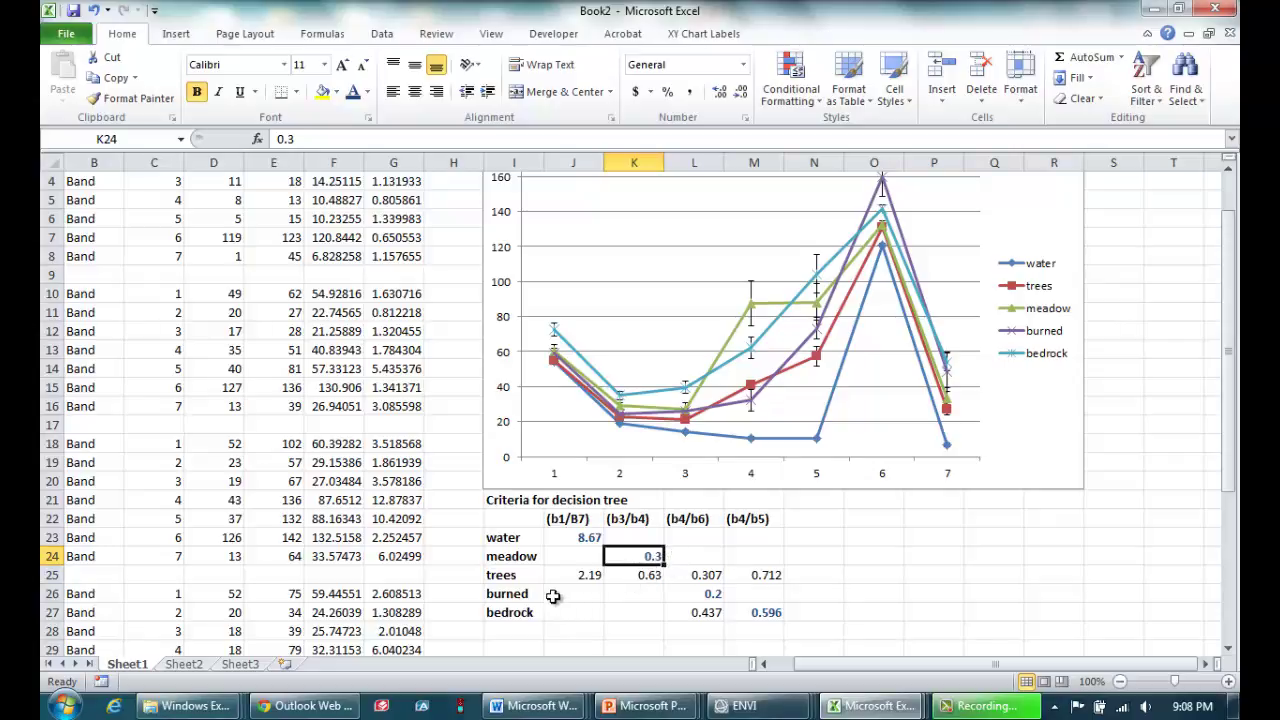
pyautogui.click(518, 579)
pyautogui.click(520, 594)
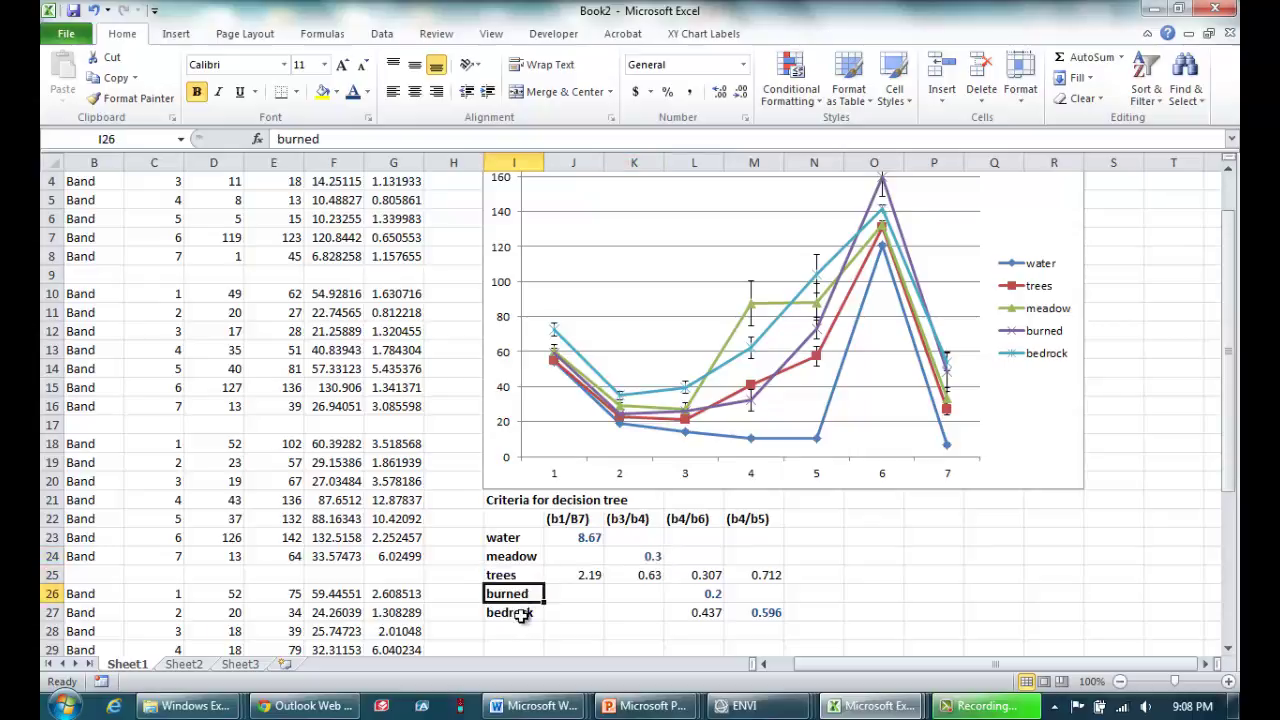
pyautogui.click(520, 613)
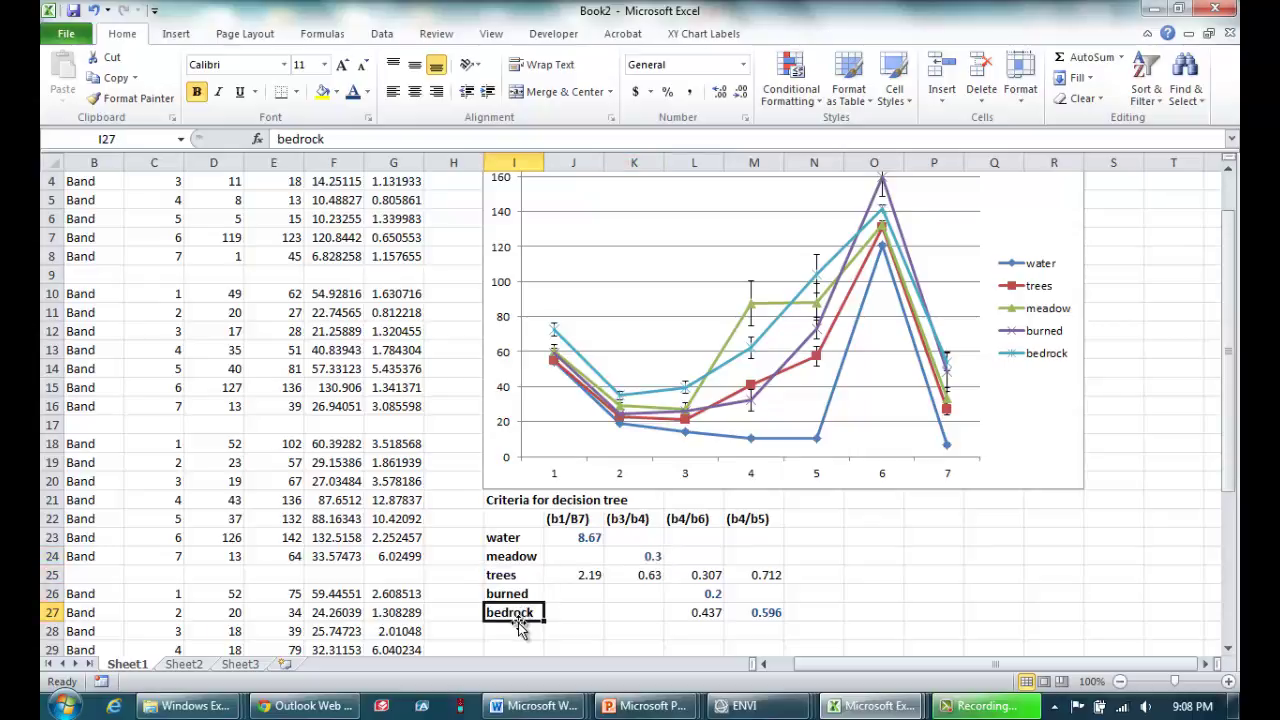
pyautogui.click(710, 593)
pyautogui.click(706, 576)
pyautogui.click(706, 612)
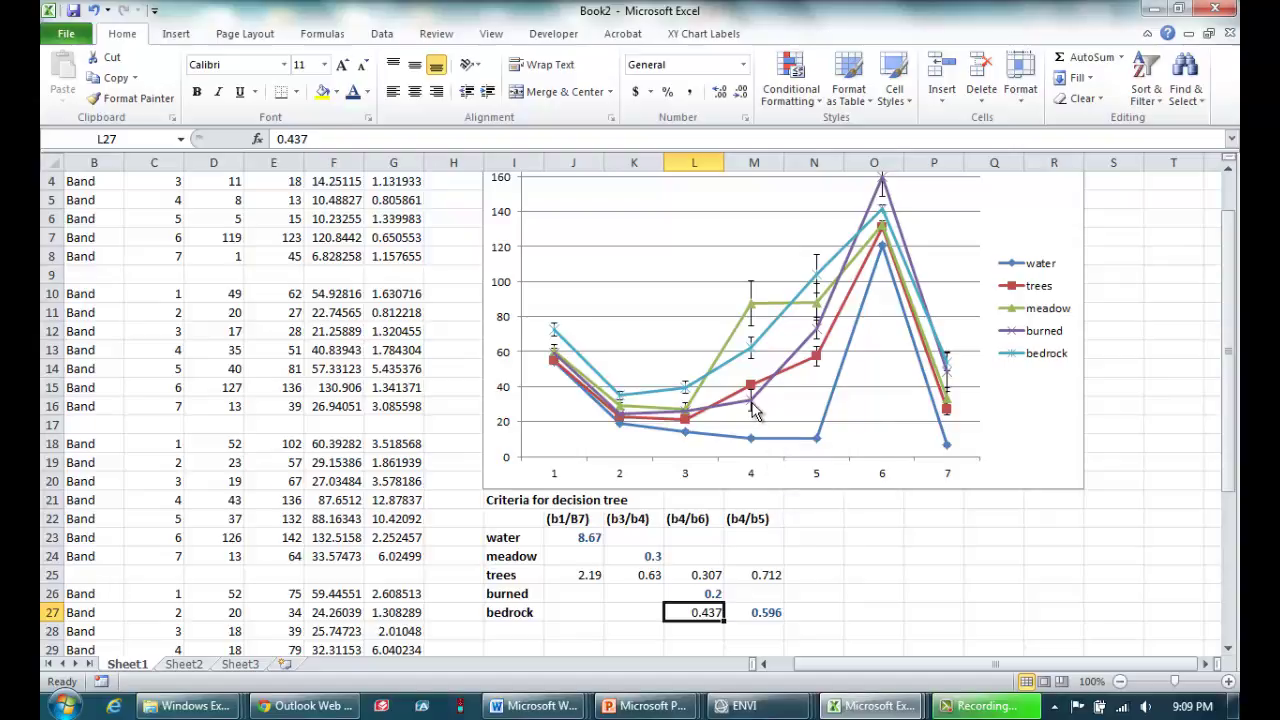
pyautogui.moveTo(753, 406)
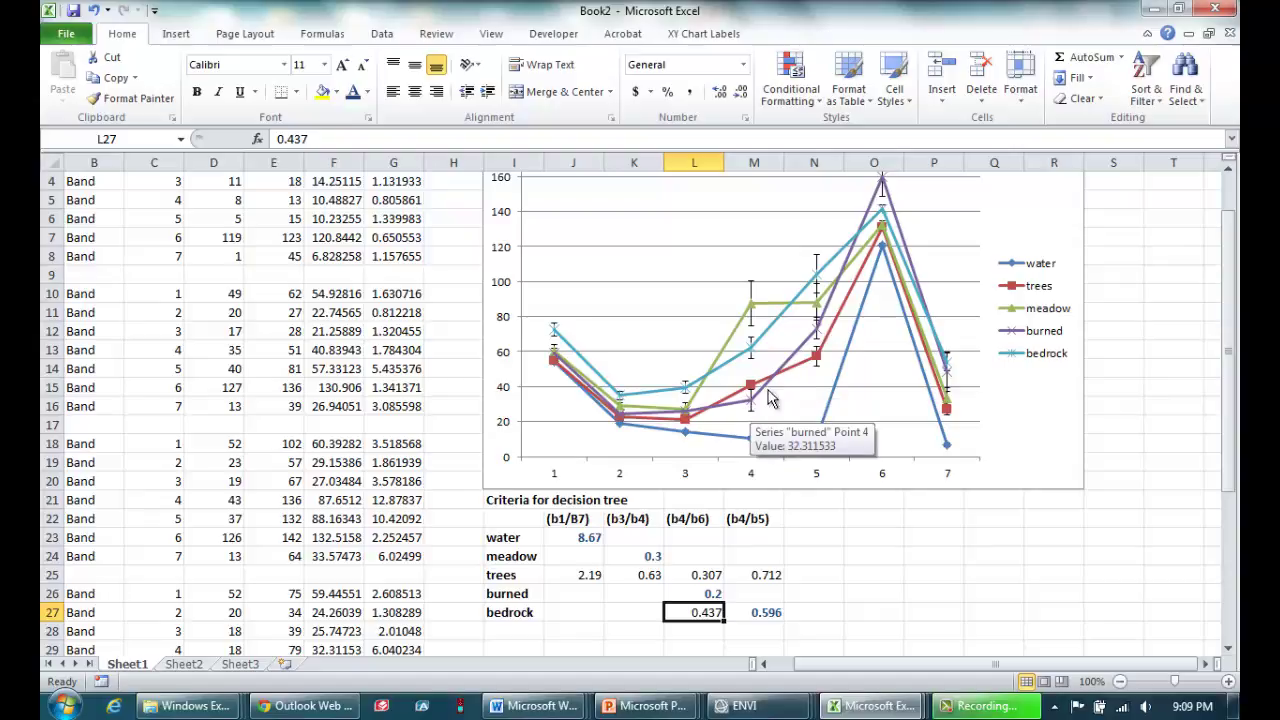
pyautogui.moveTo(880, 186)
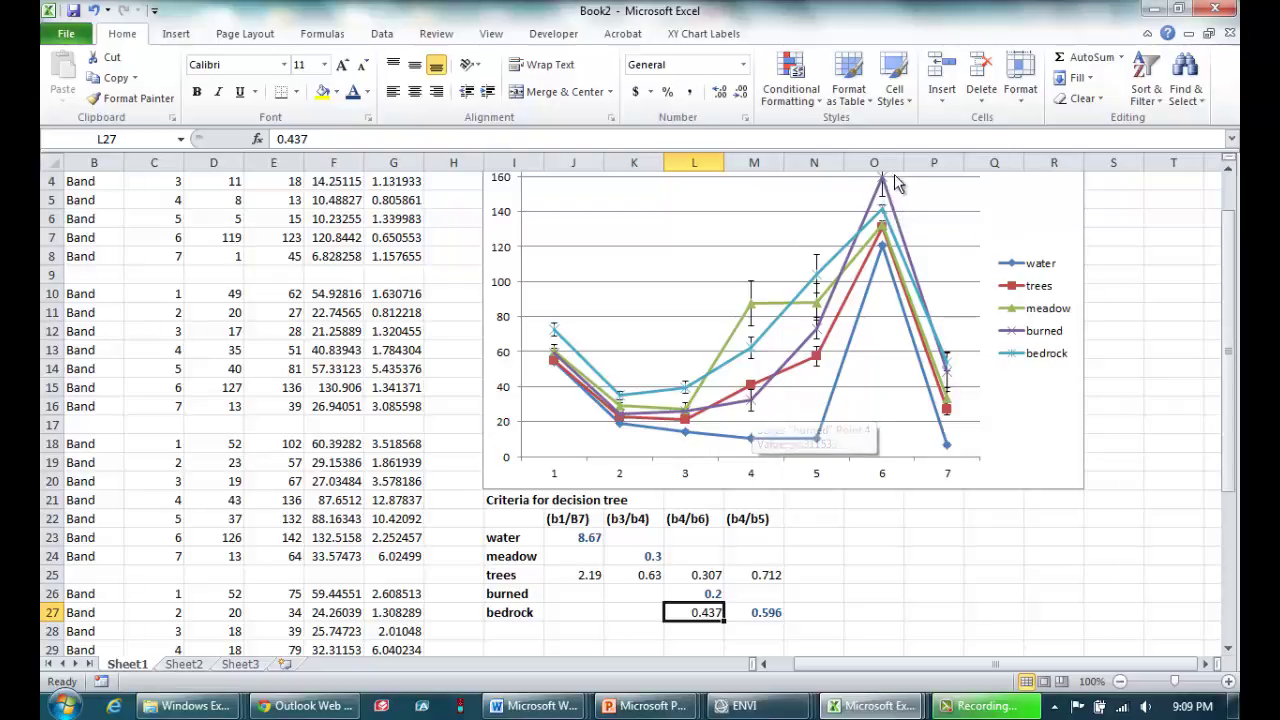
pyautogui.click(705, 593)
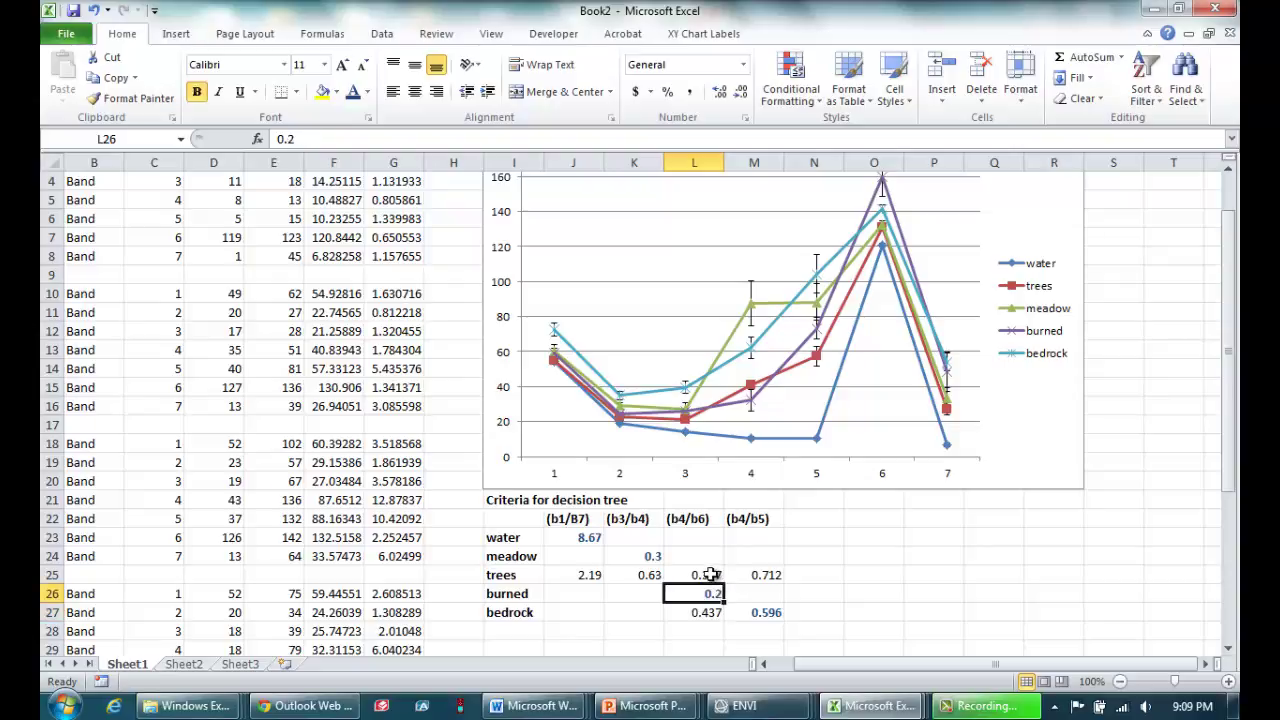
pyautogui.click(714, 576)
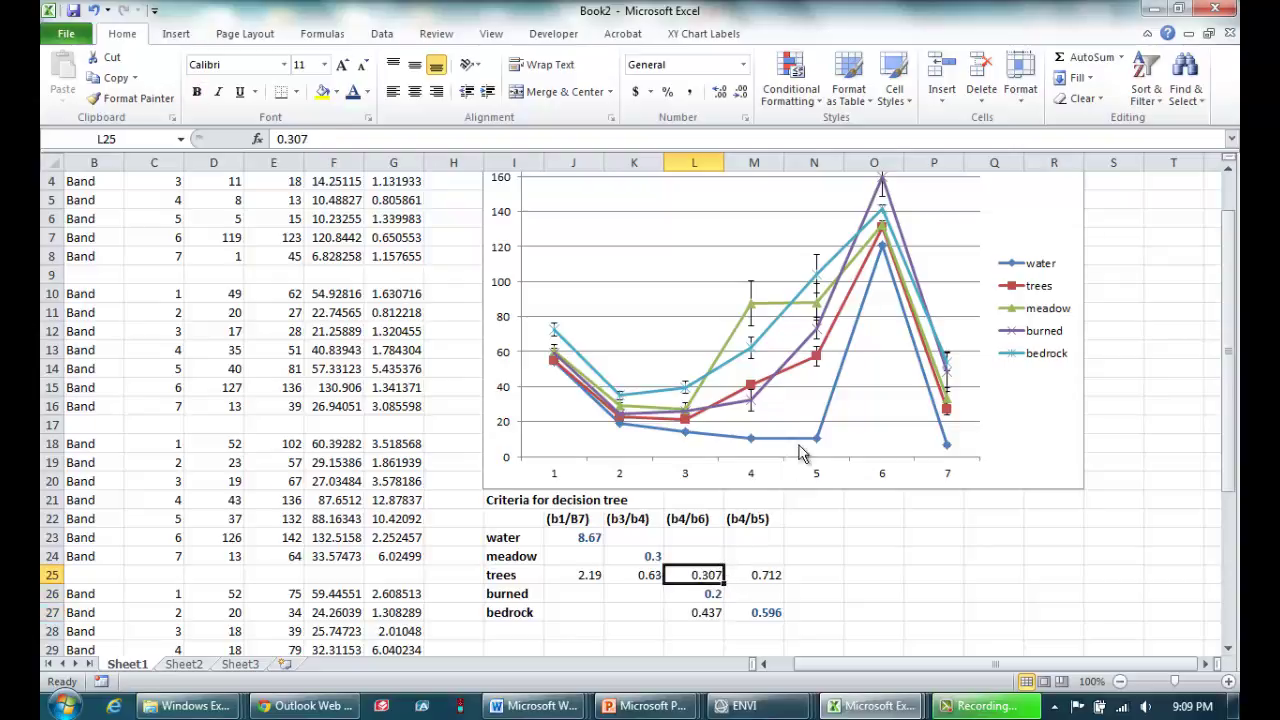
pyautogui.moveTo(760, 392)
pyautogui.click(702, 596)
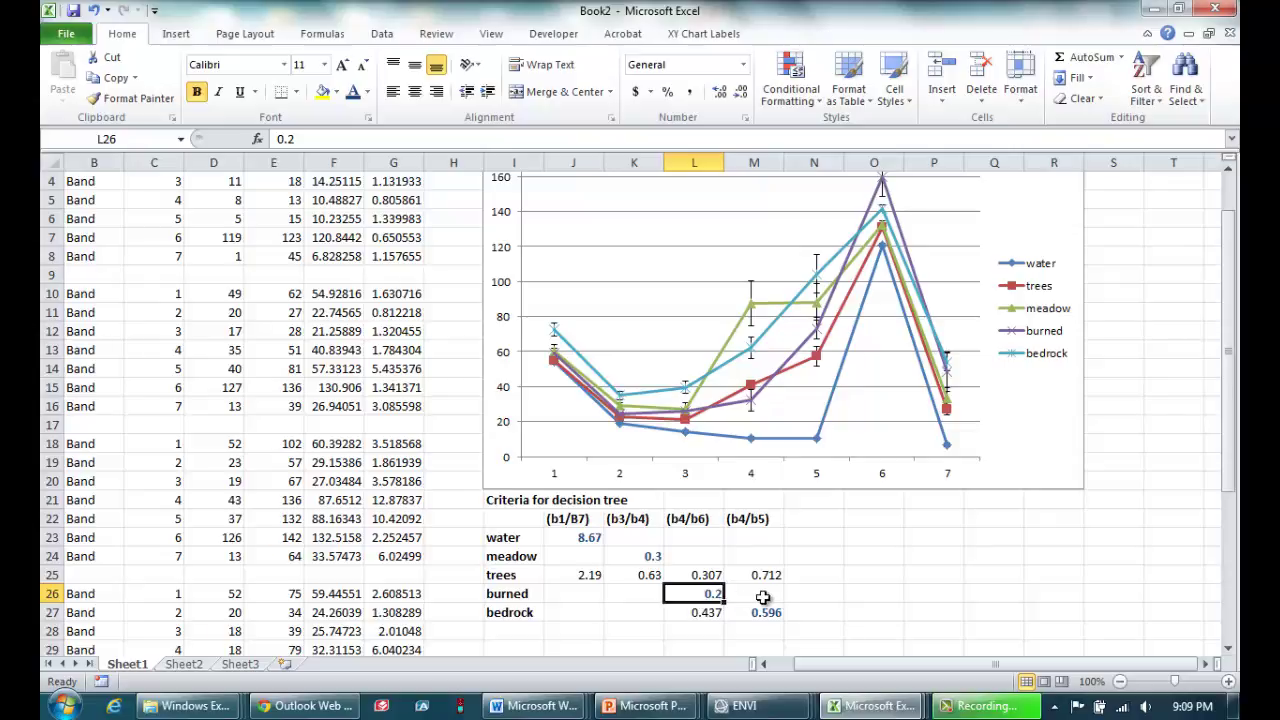
# - Unbold the trees (b4/b5) value 0.712, comparing it with bedrock's 0.596
pyautogui.click(508, 575)
pyautogui.click(526, 627)
pyautogui.click(530, 608)
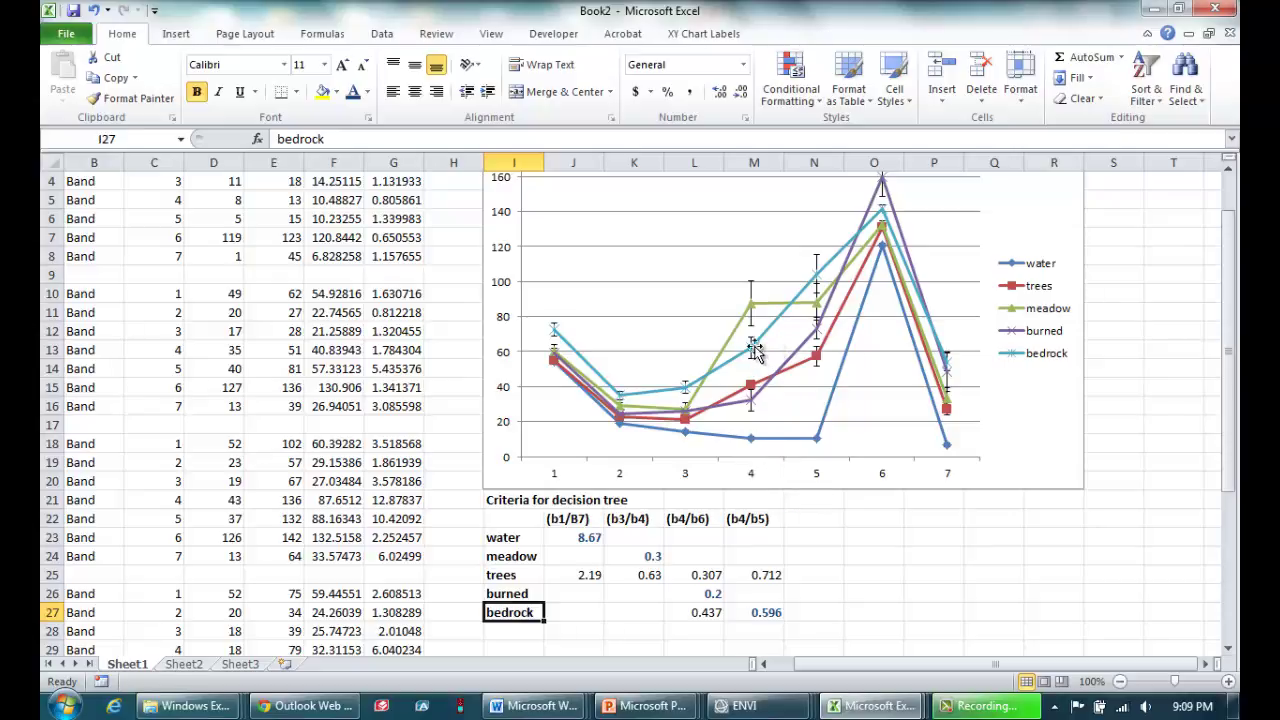
pyautogui.moveTo(817, 278)
pyautogui.click(768, 614)
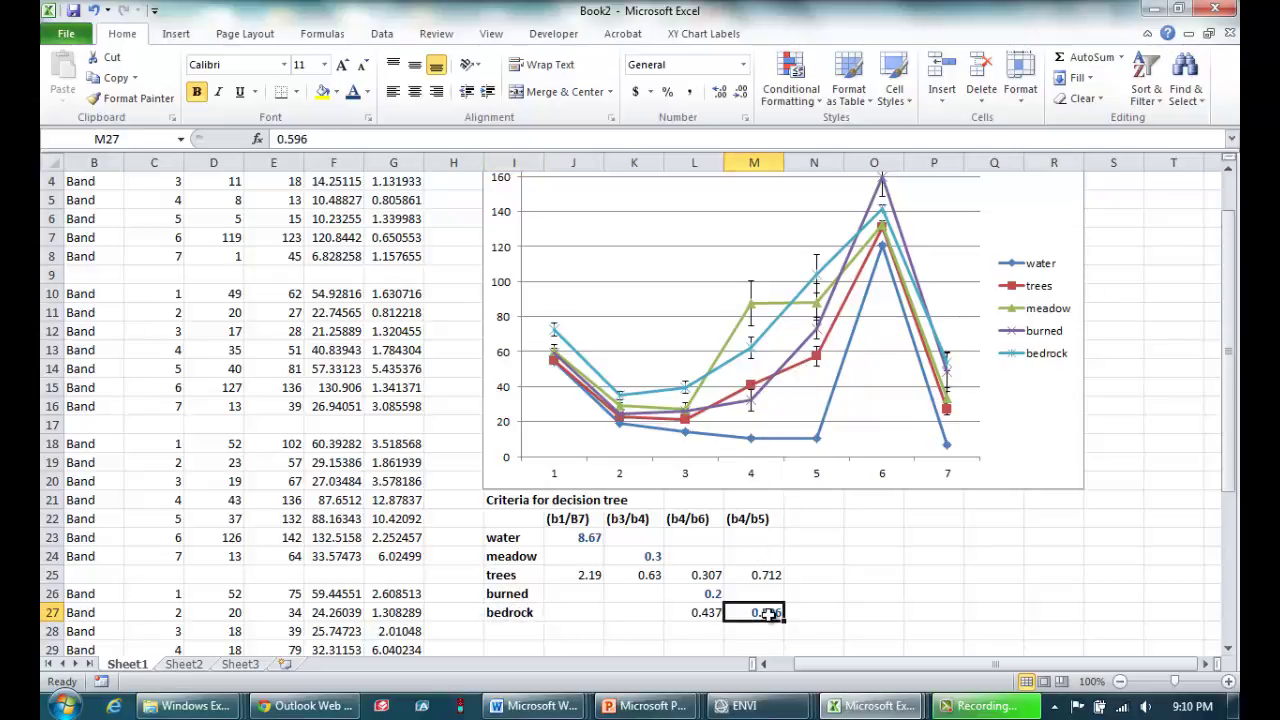
pyautogui.click(776, 573)
pyautogui.hotkey('ctrl', 'b')
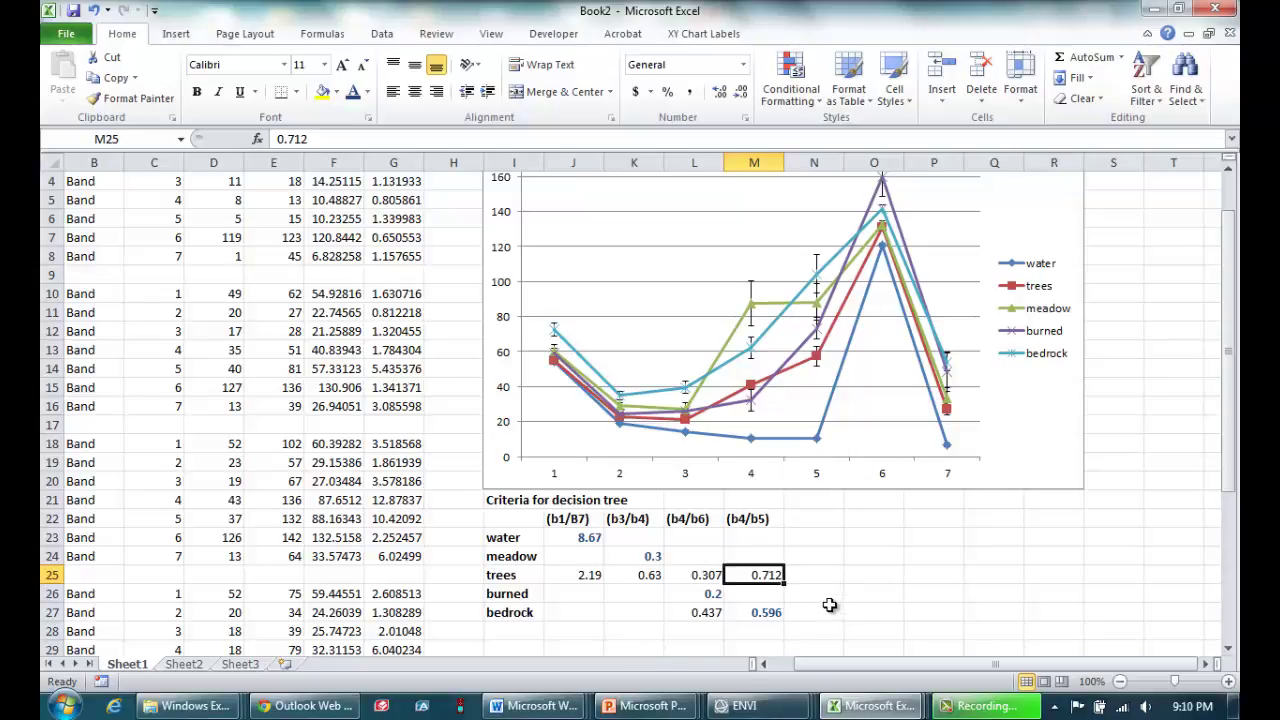
pyautogui.click(766, 610)
pyautogui.click(770, 577)
# - Select empty cell O25 beside the finished criteria table
pyautogui.click(847, 578)
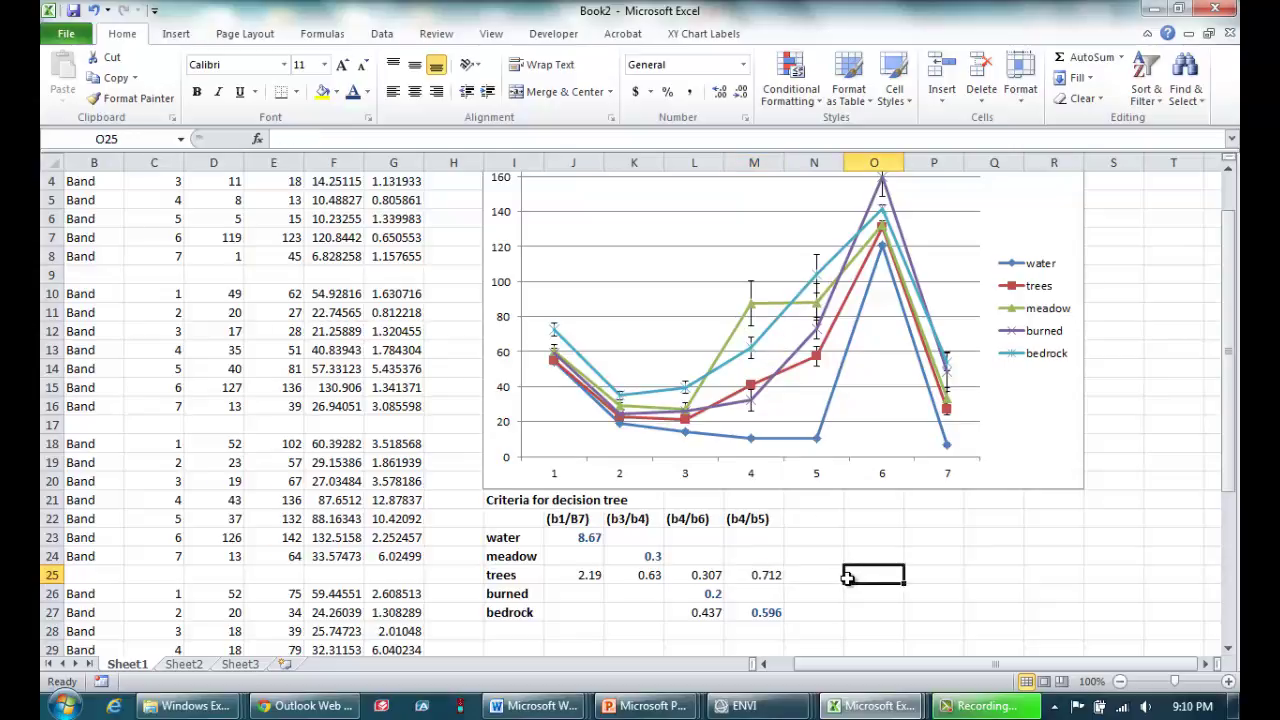